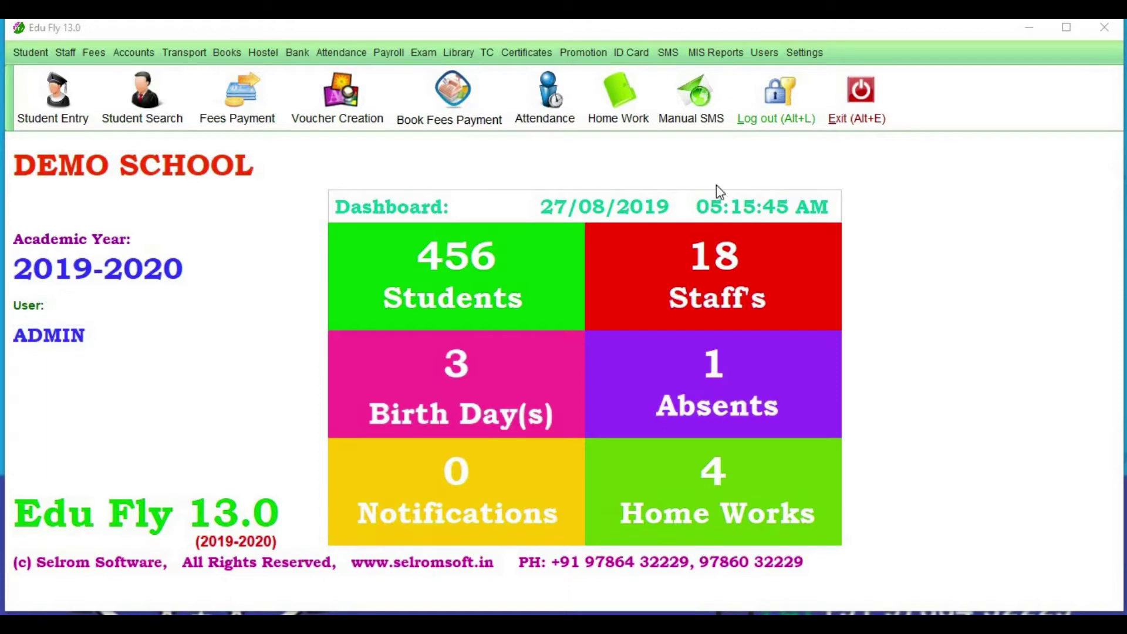
Open the library's Book Entry form and view the saved record for entry number 1.
click(466, 55)
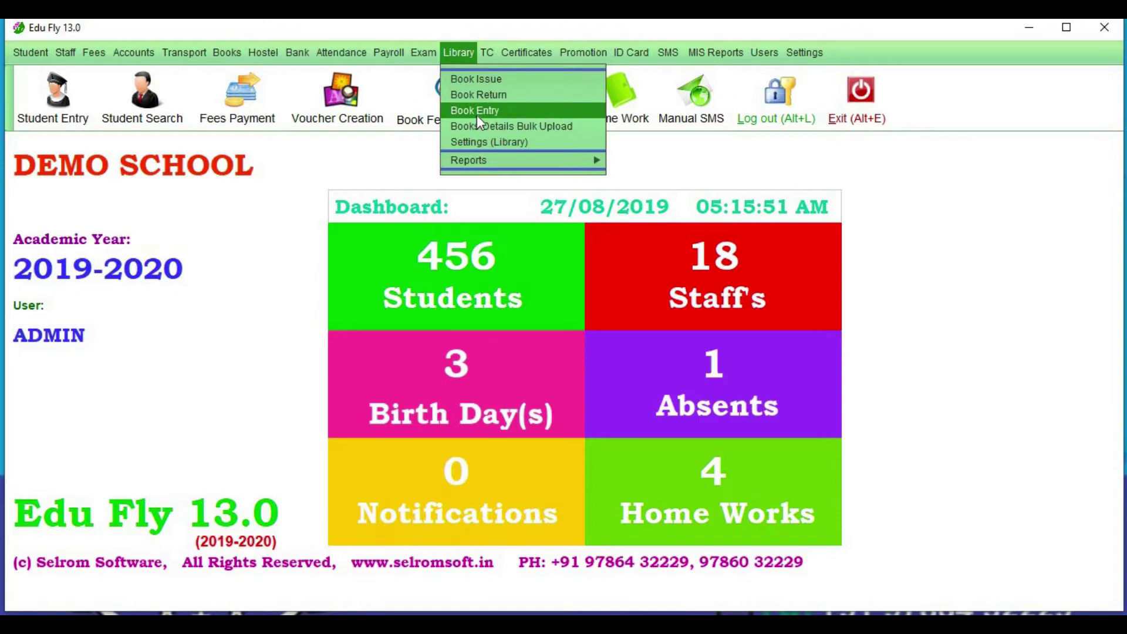
click(476, 111)
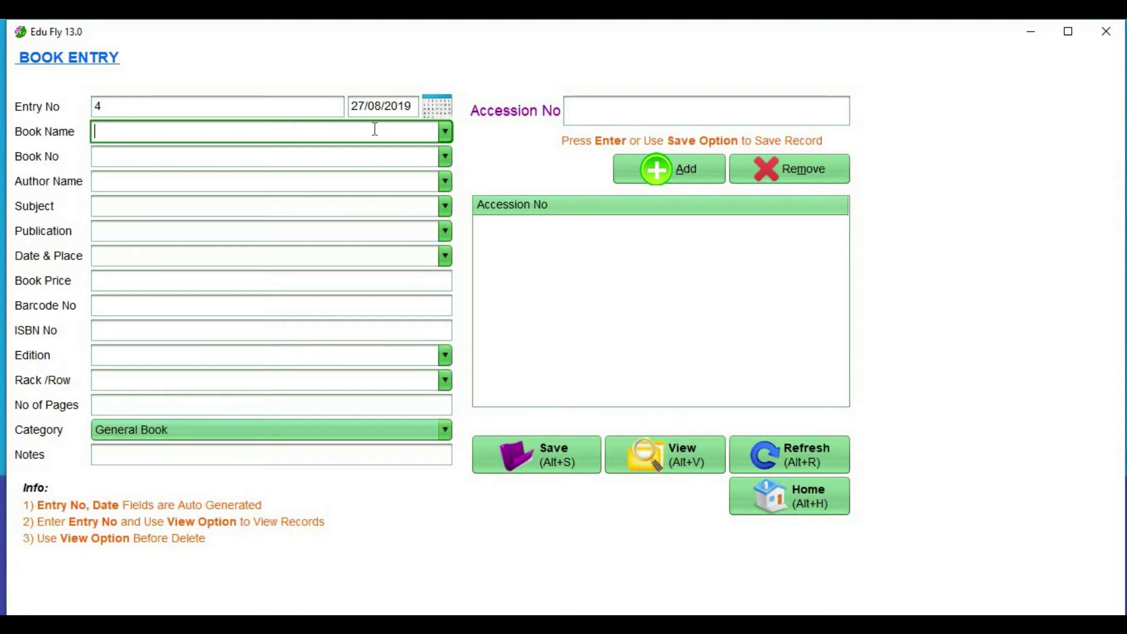
click(235, 111)
double_click(94, 104)
text(1)
click(684, 464)
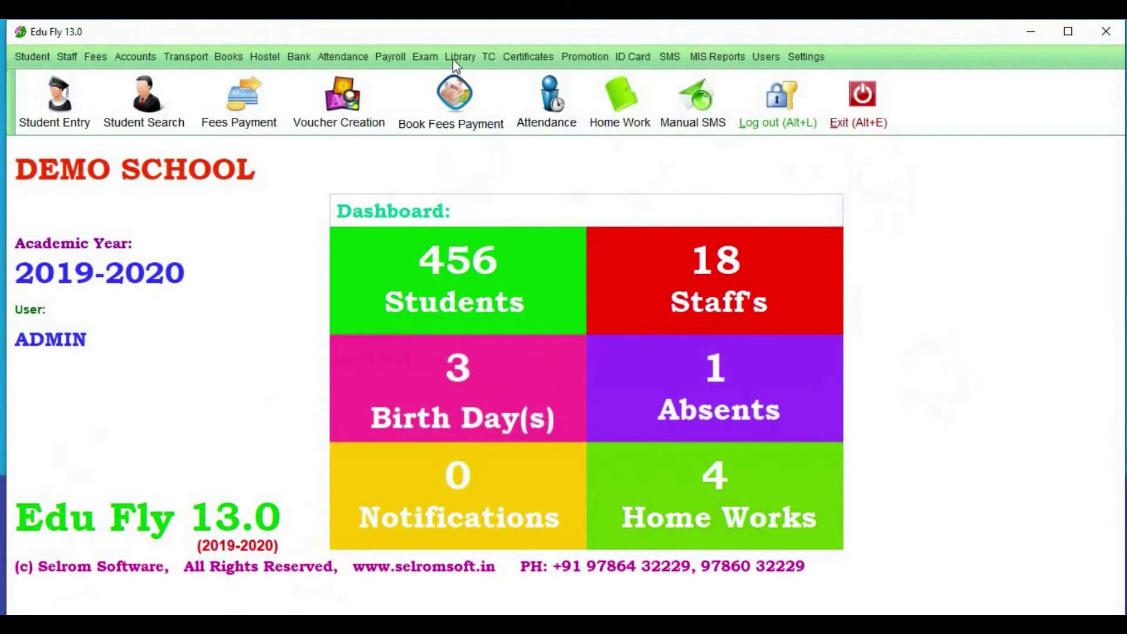
Open the library's Book Issue form.
click(454, 59)
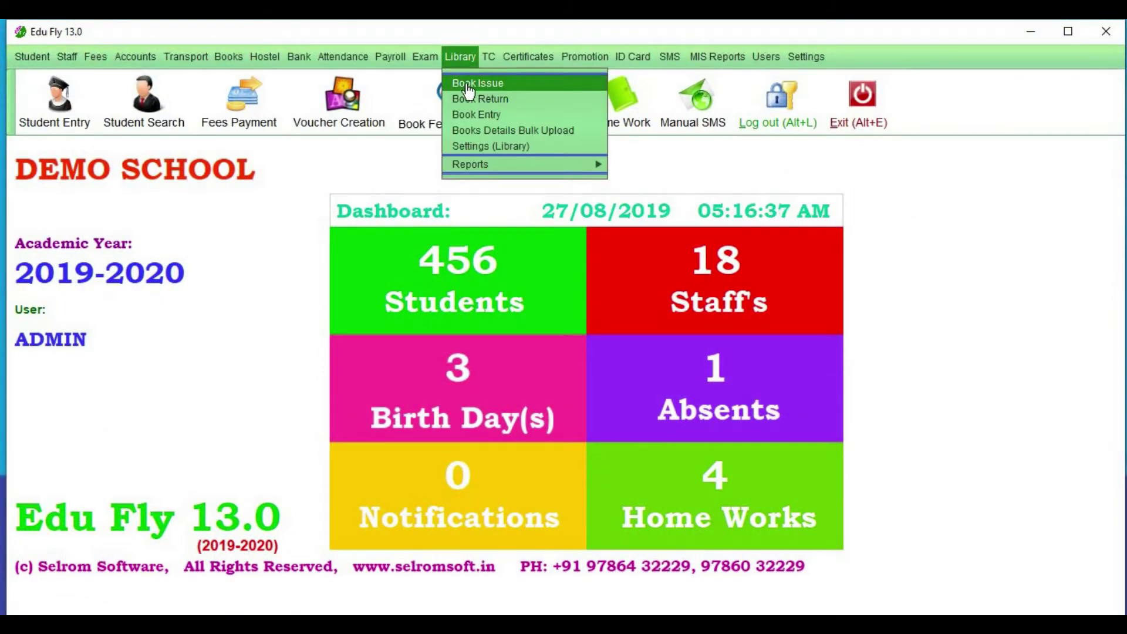
click(468, 85)
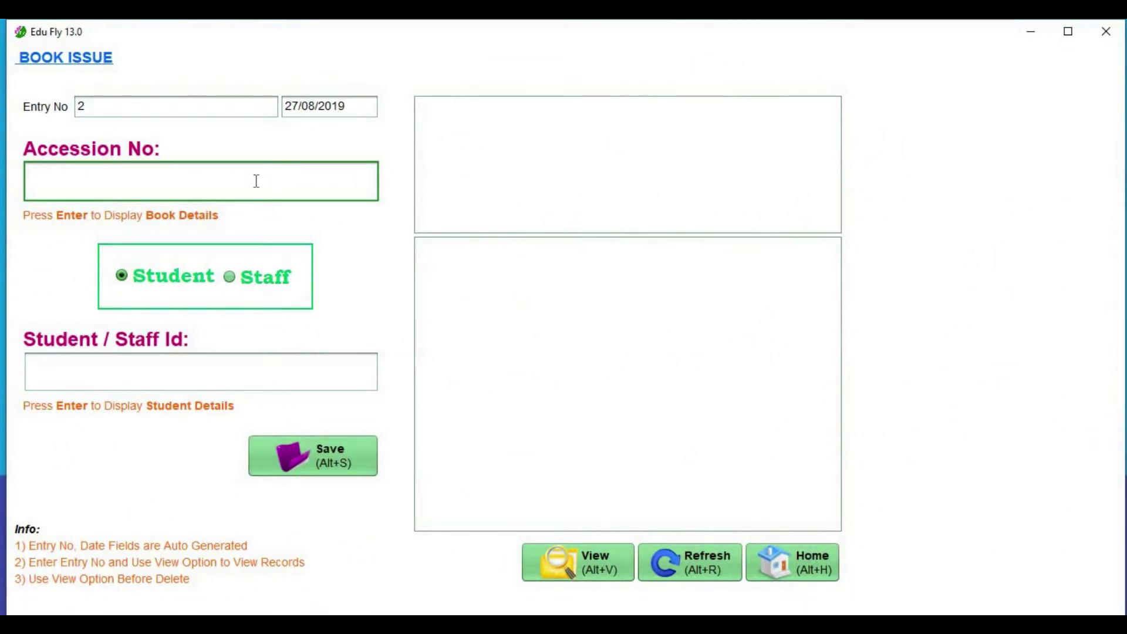
text(3001)
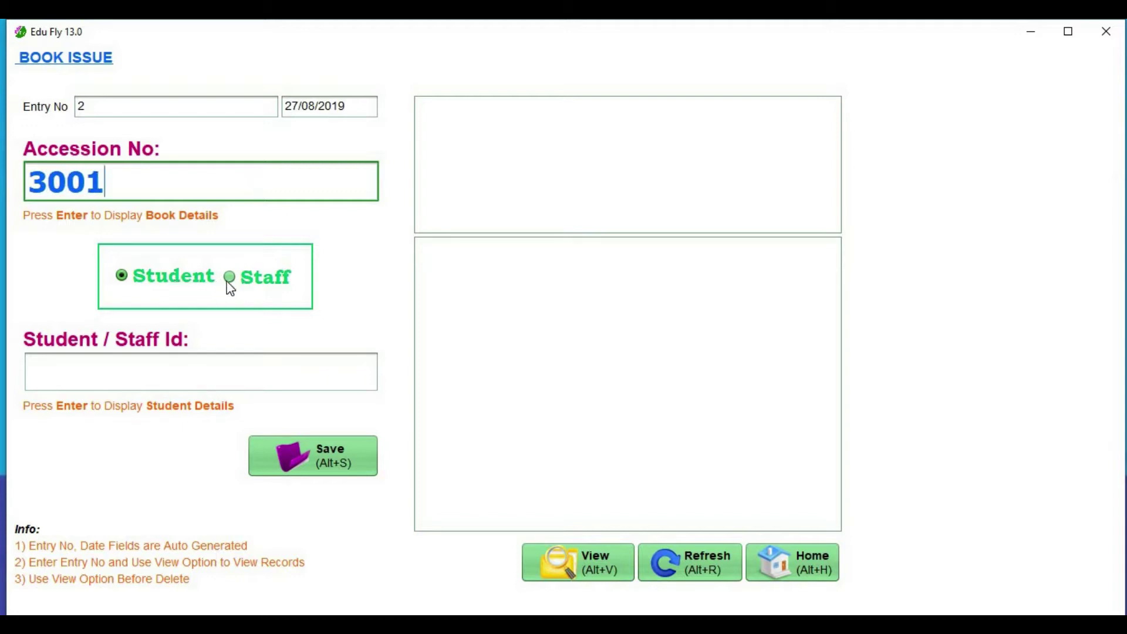
click(176, 368)
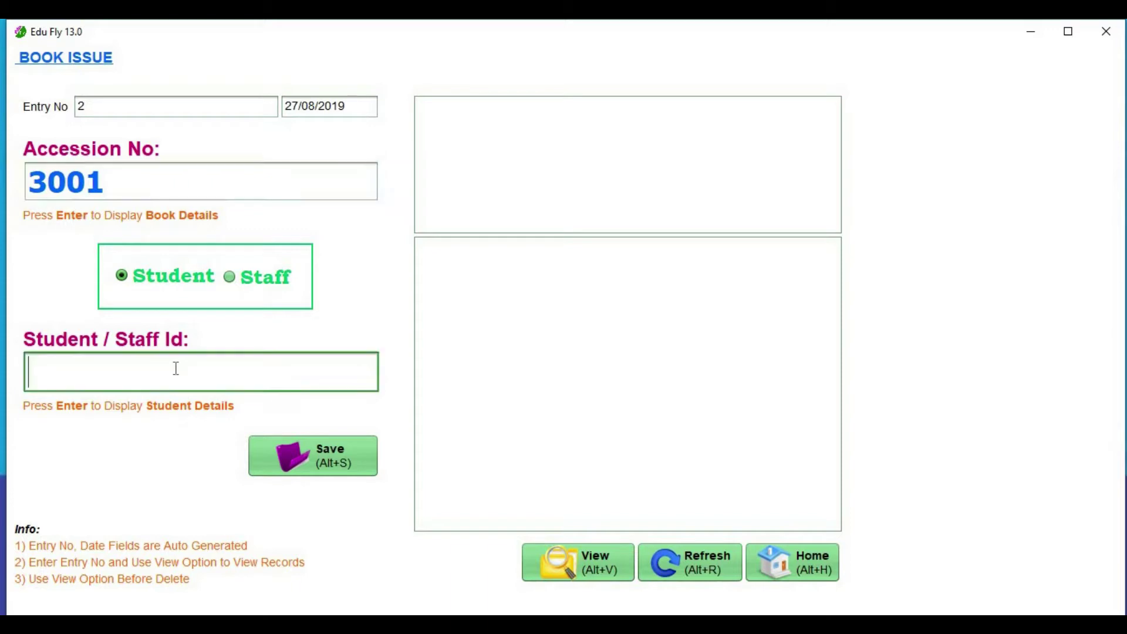
text(3400)
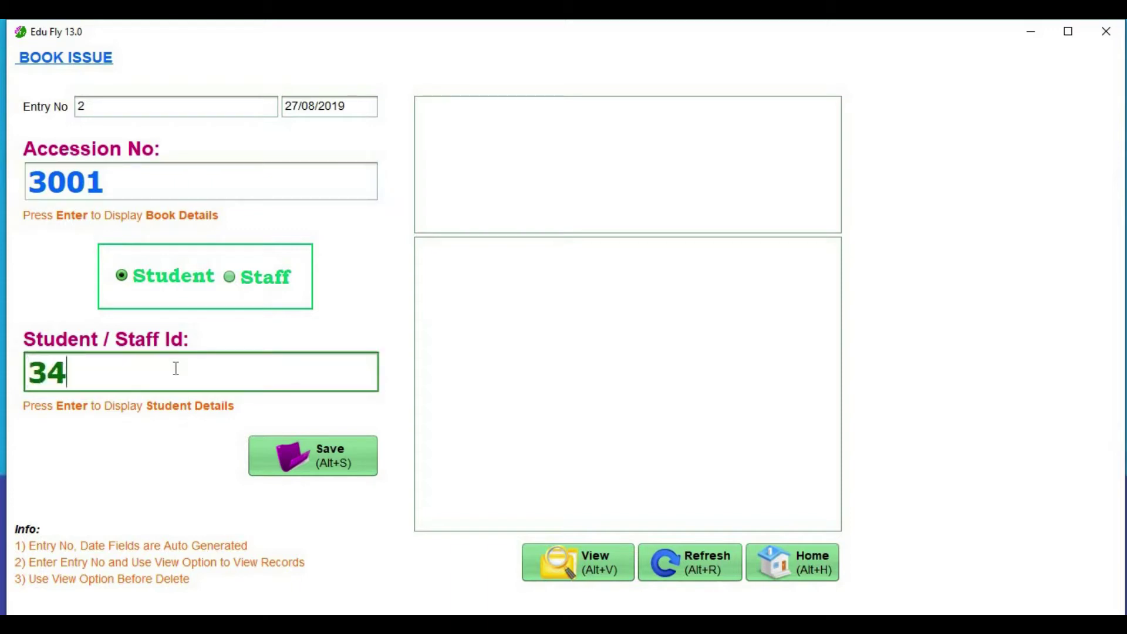
click(329, 457)
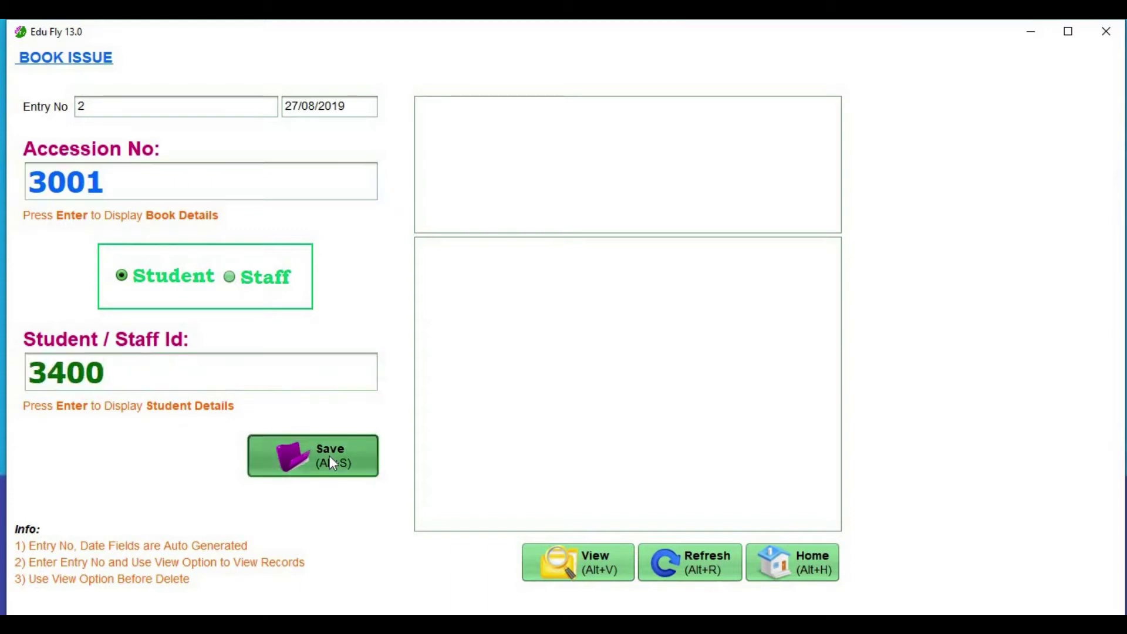
click(643, 355)
click(122, 368)
key(BackSpace)
key(BackSpace)
key(BackSpace)
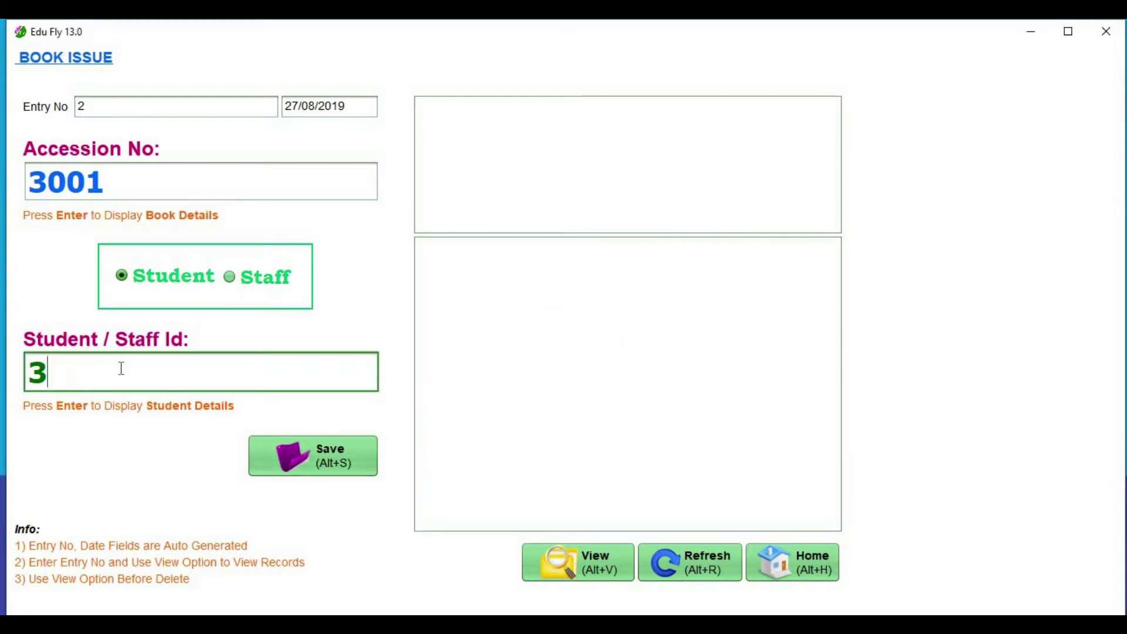
text(325)
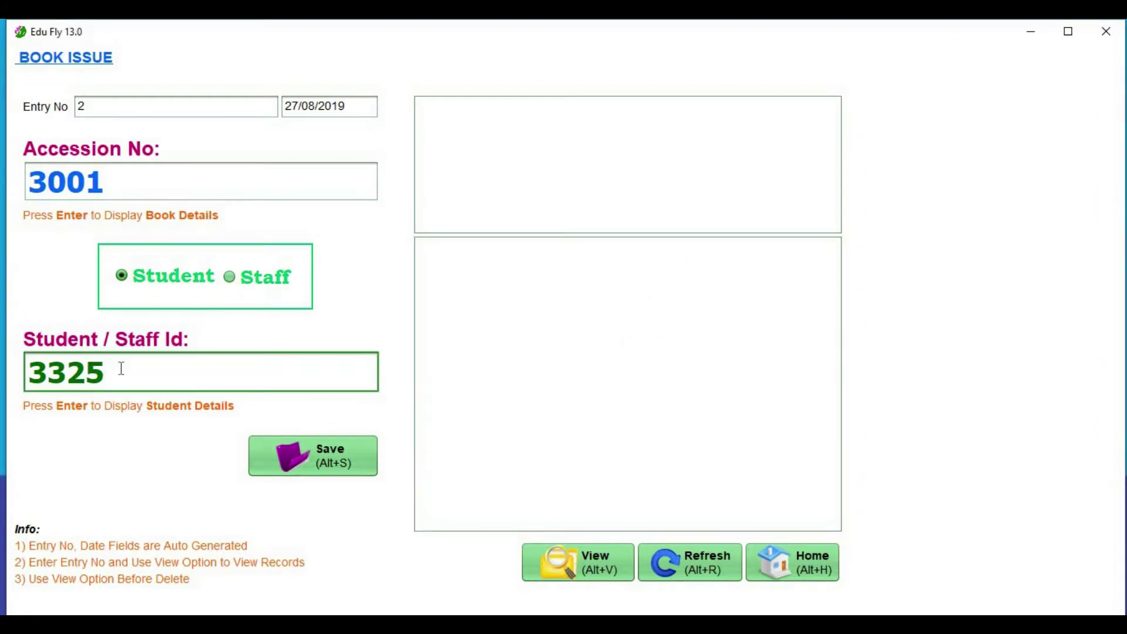
key(Return)
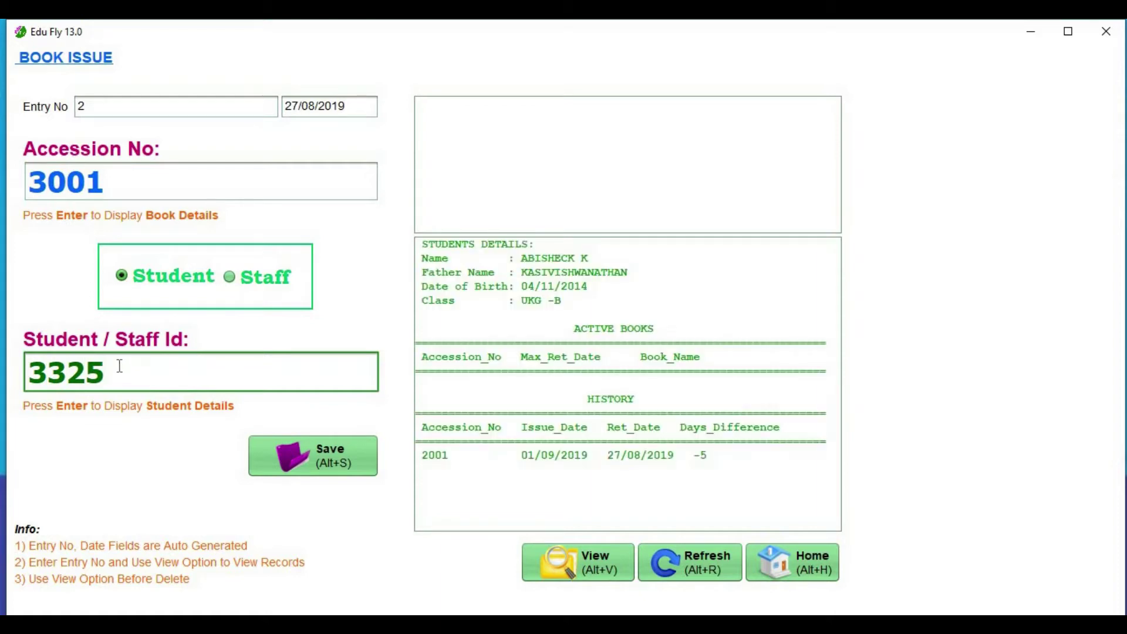
click(688, 564)
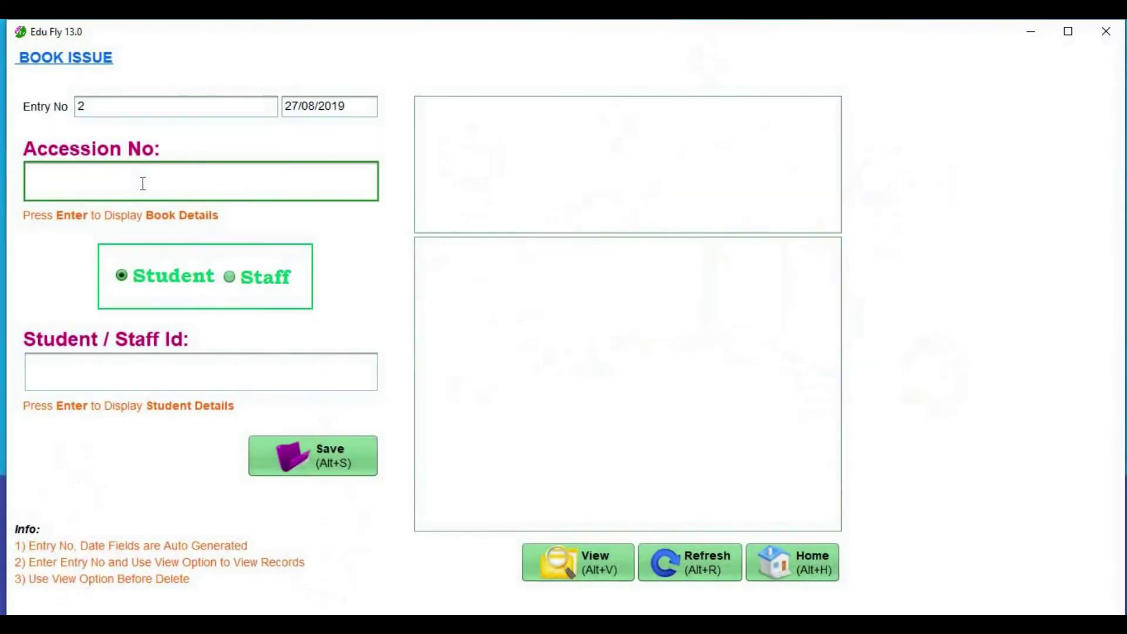
Issue the book with accession number 3001 to a student by entering the student's ID, and save the issue.
text(3001)
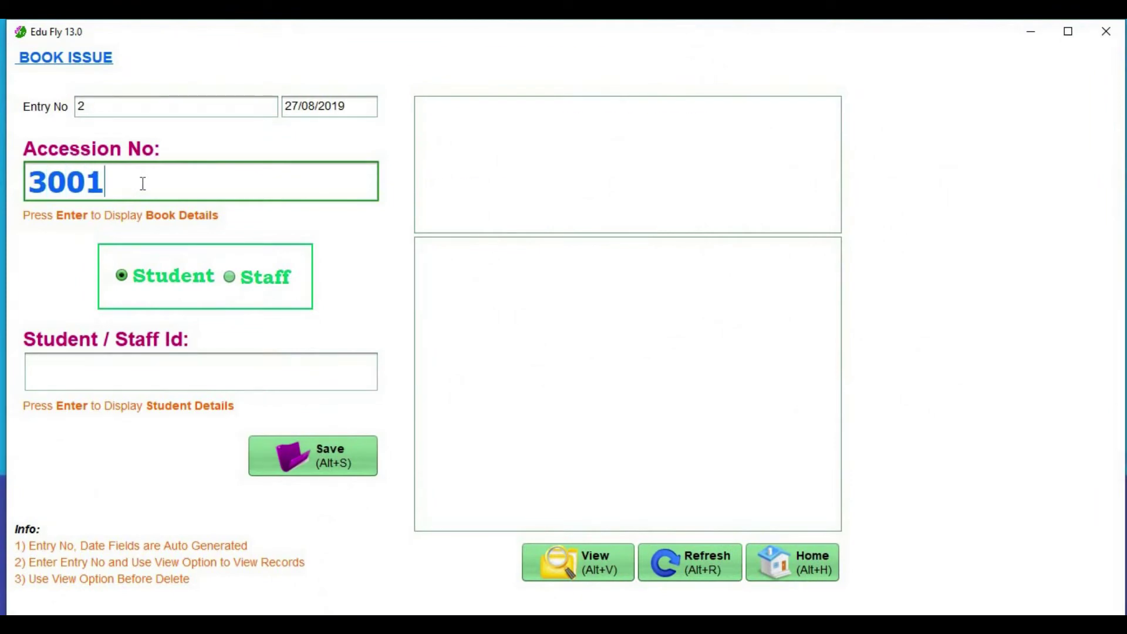
key(Return)
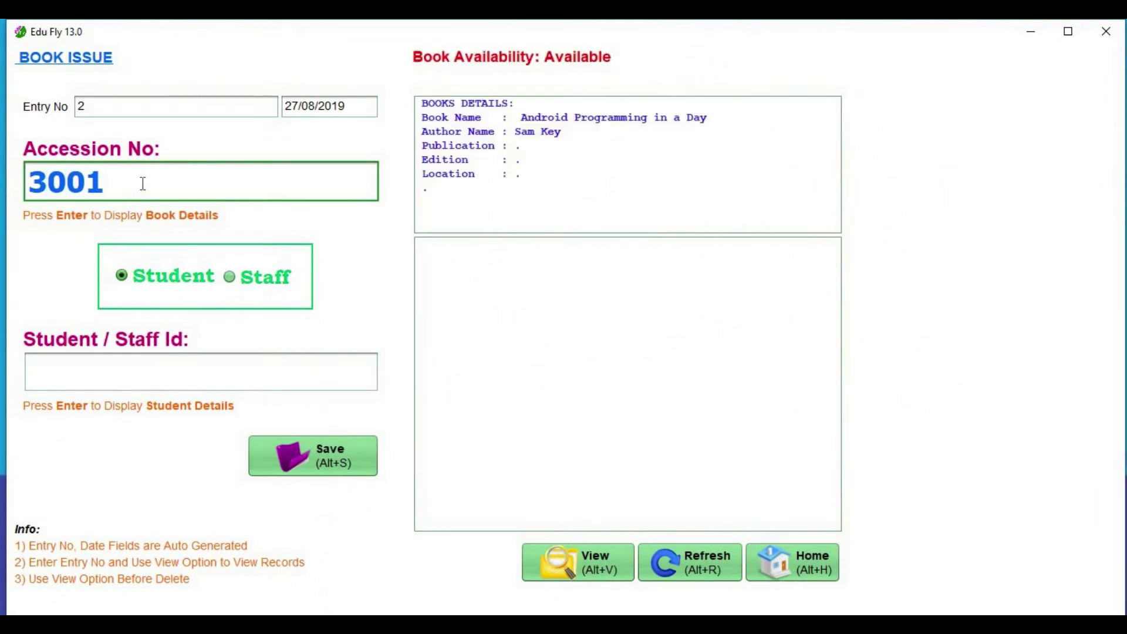
click(161, 367)
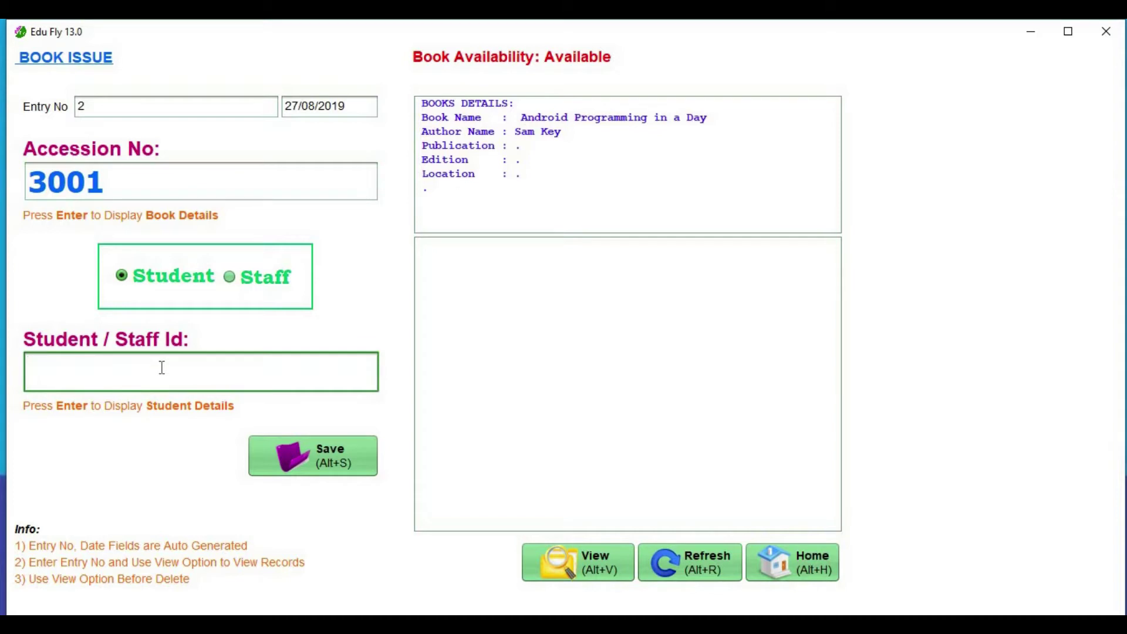
text(3325)
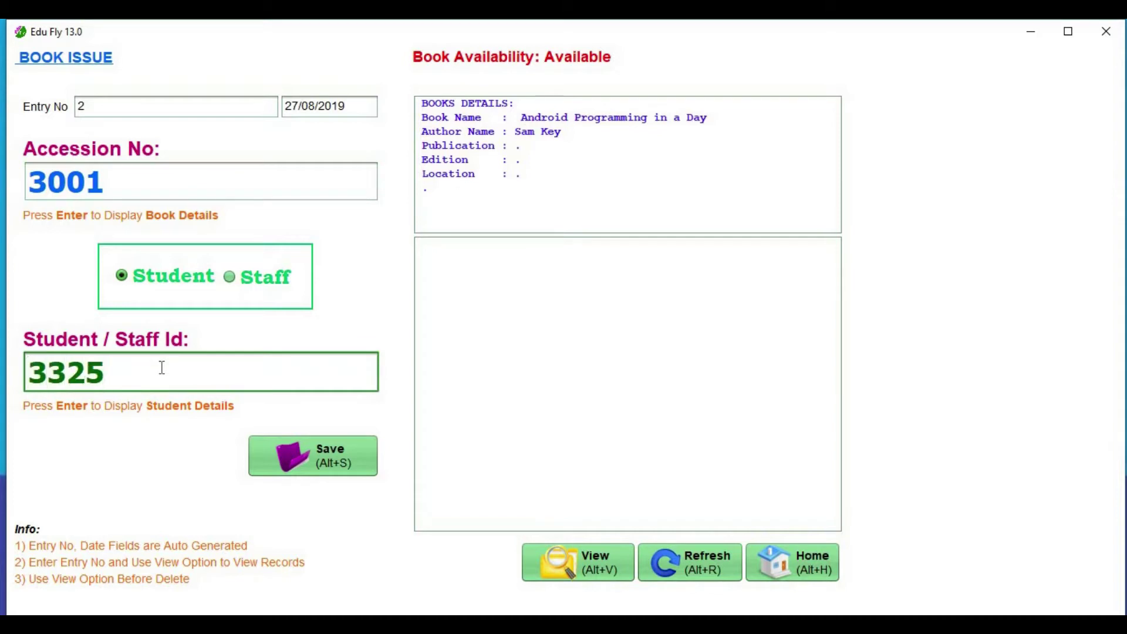
key(Return)
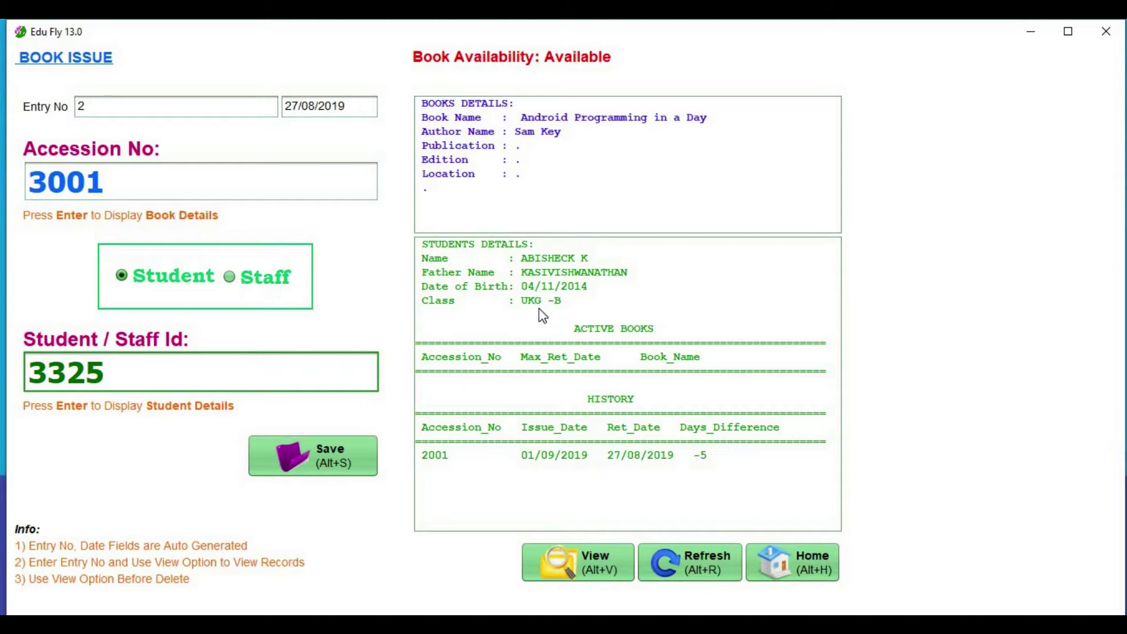
click(320, 455)
click(594, 352)
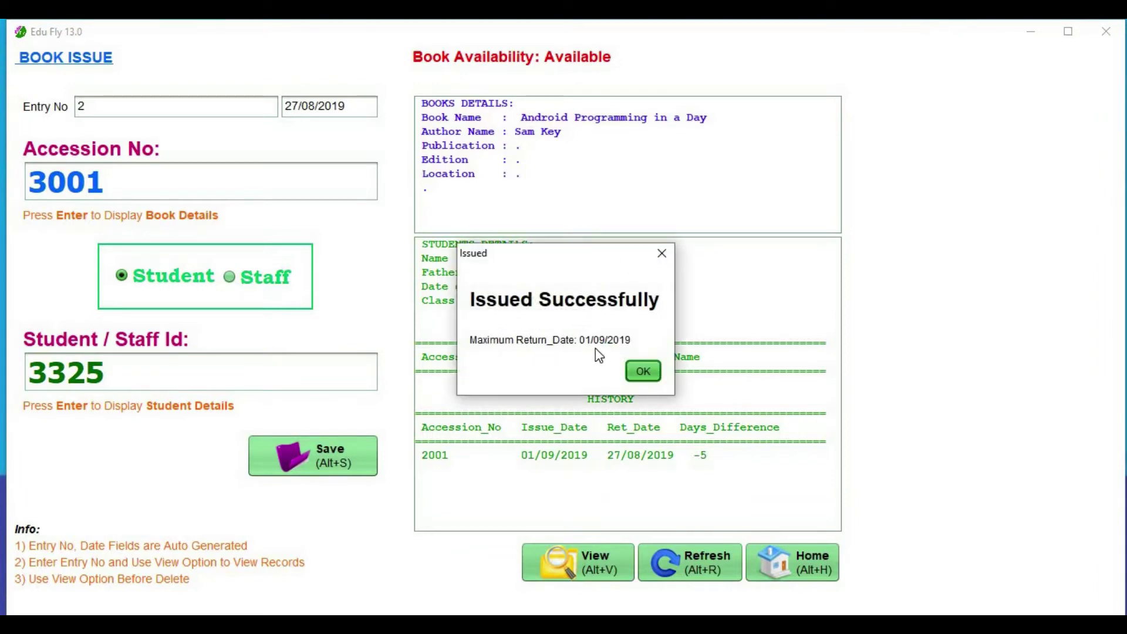
click(643, 371)
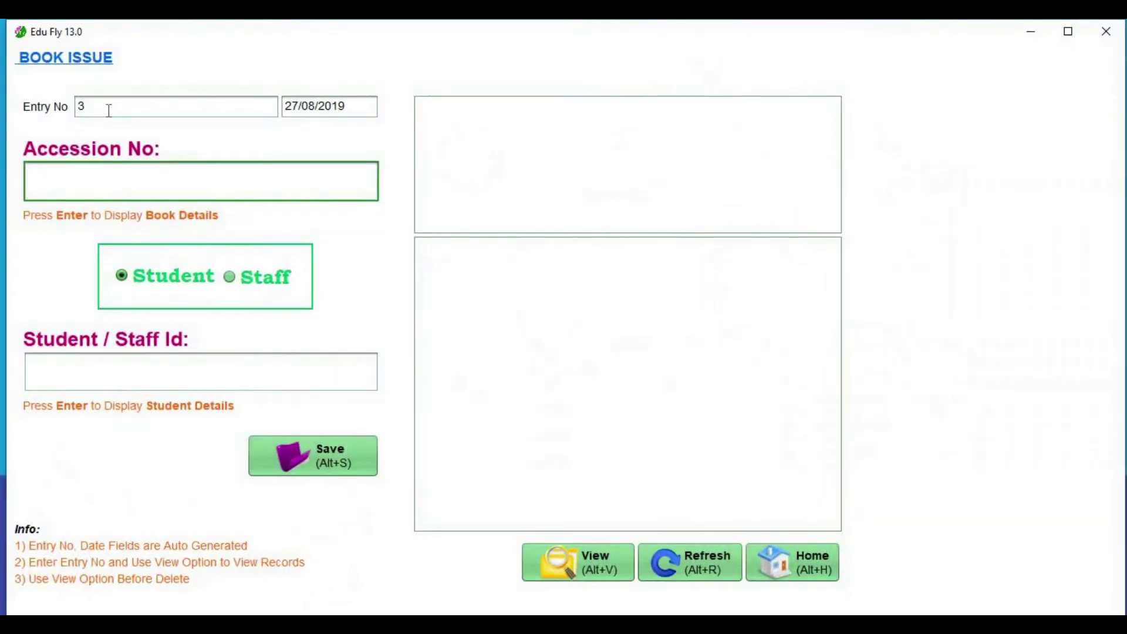
View the saved book issue record for entry number 1 and return to the dashboard.
click(108, 111)
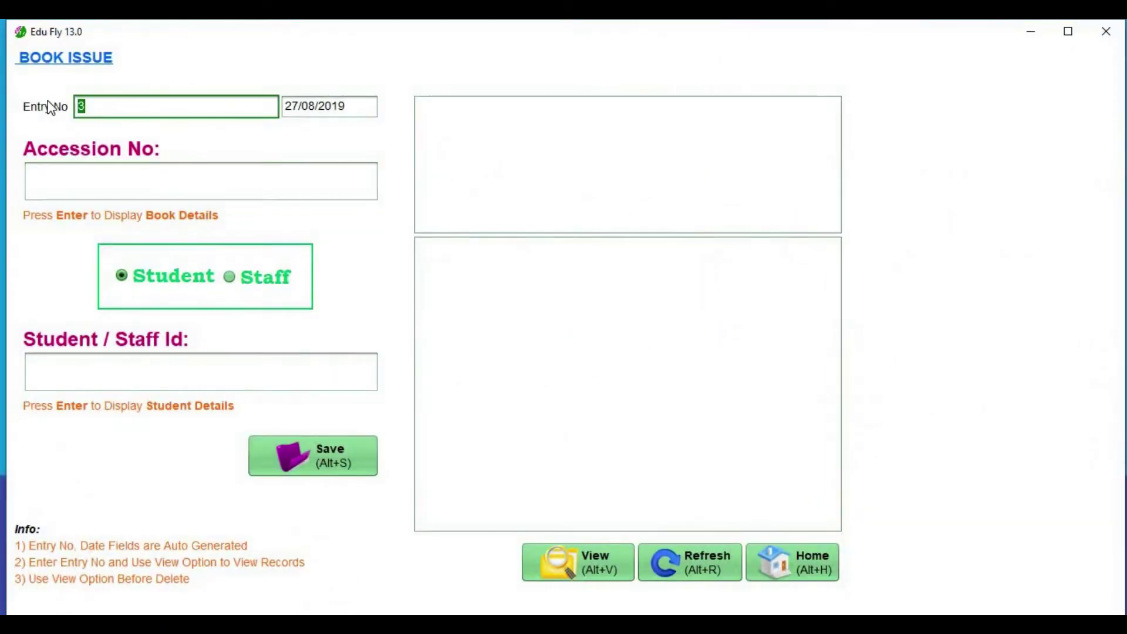
text(1)
click(565, 561)
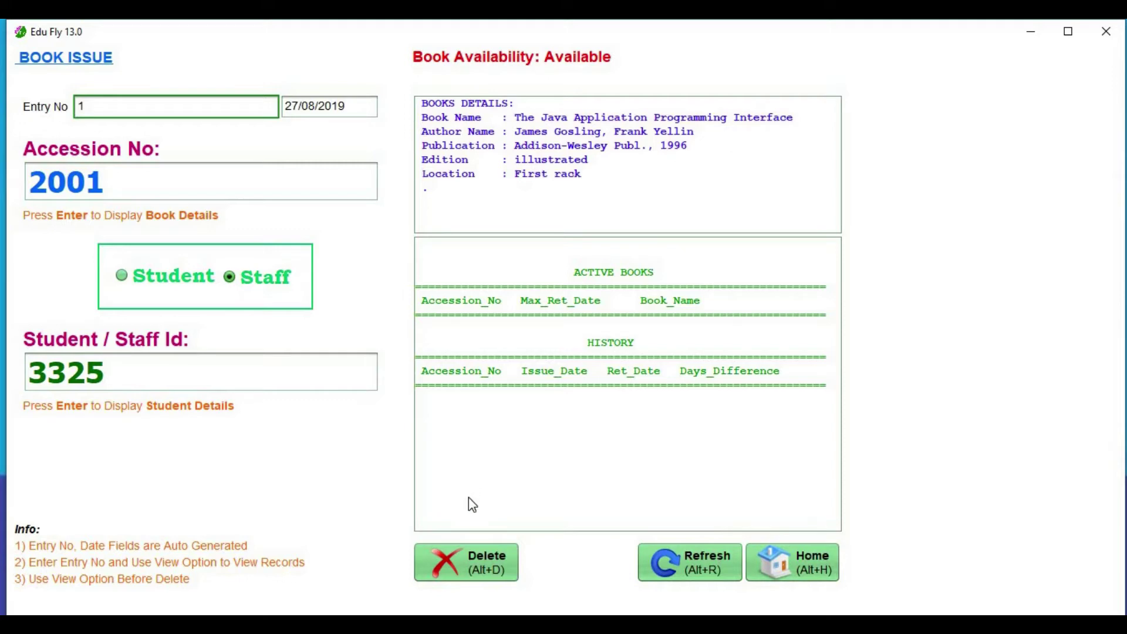
click(780, 558)
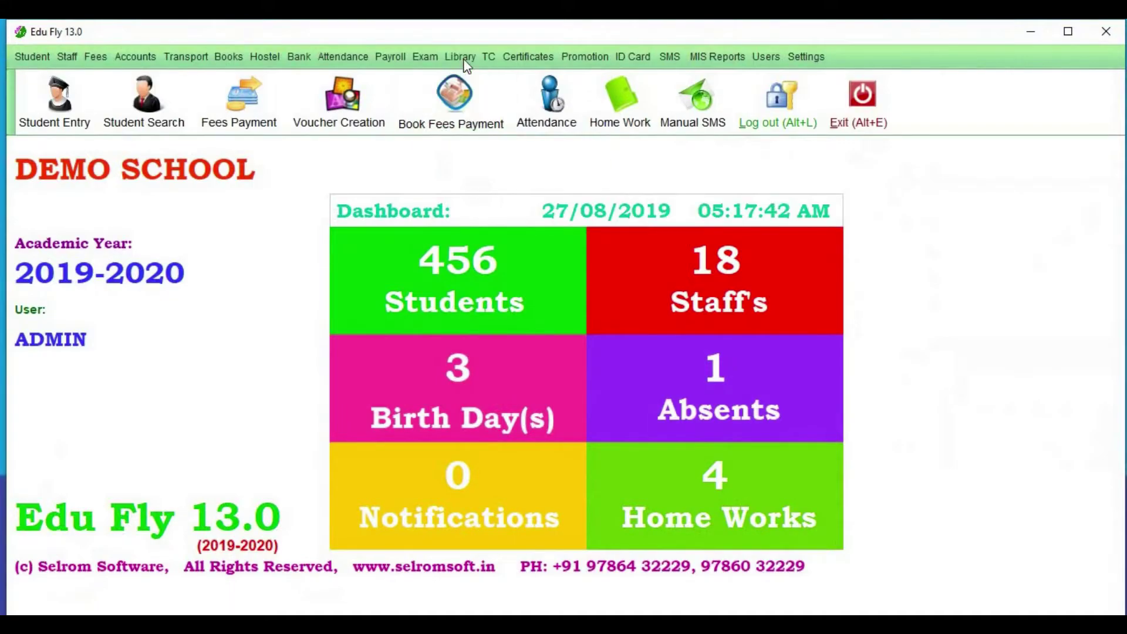
Open the Book Return form, save the return of the book with accession number 3001, and go back to the dashboard.
click(461, 57)
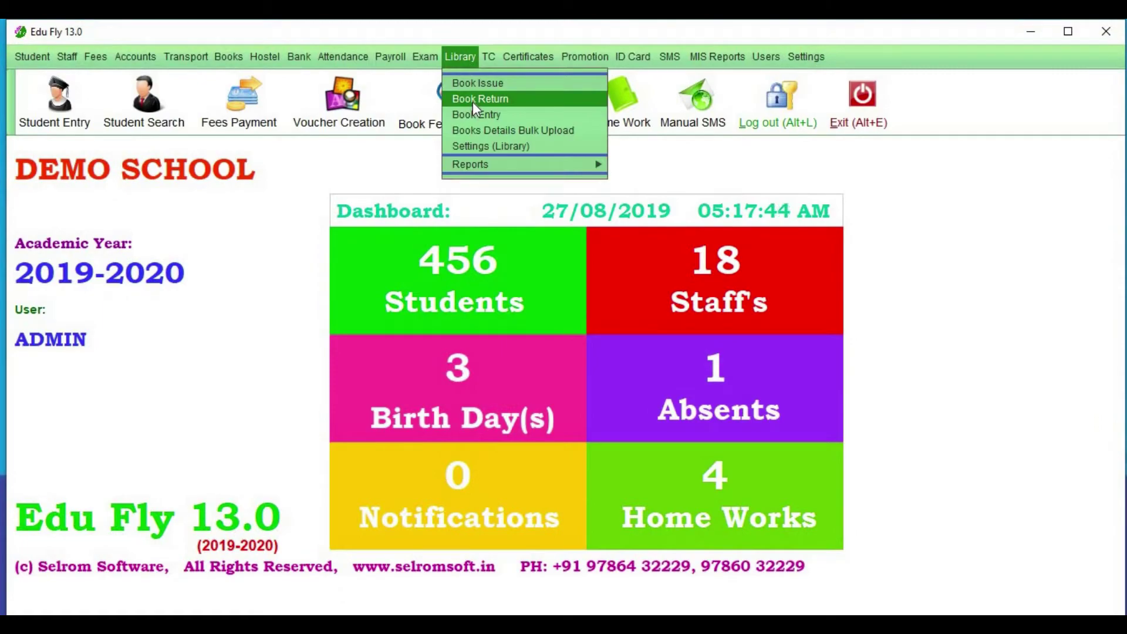
click(473, 101)
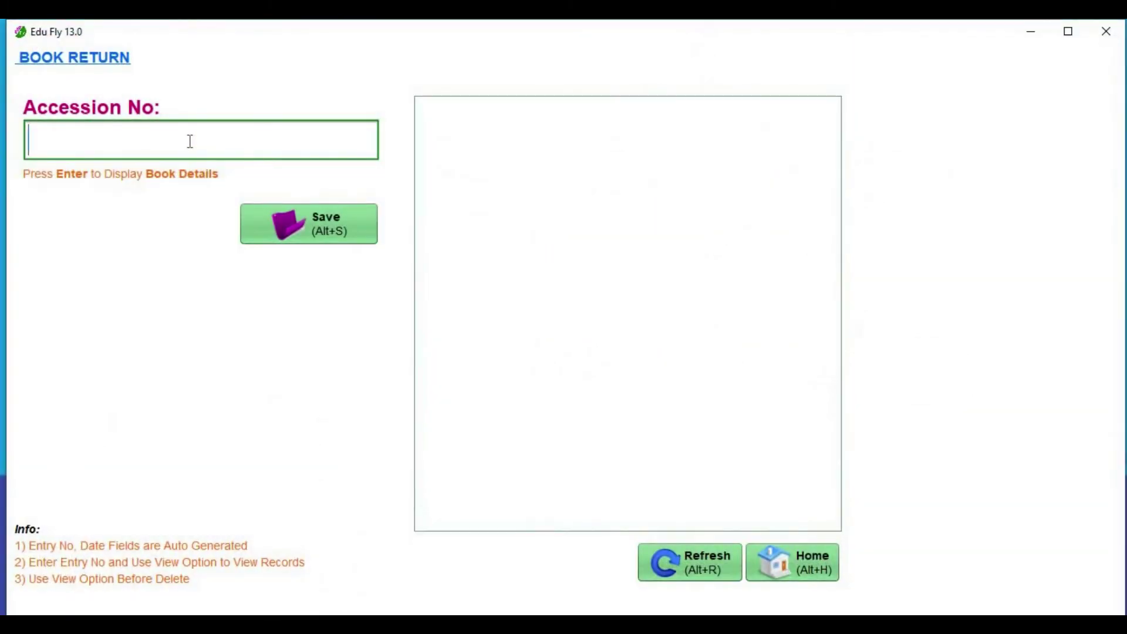
text(3001)
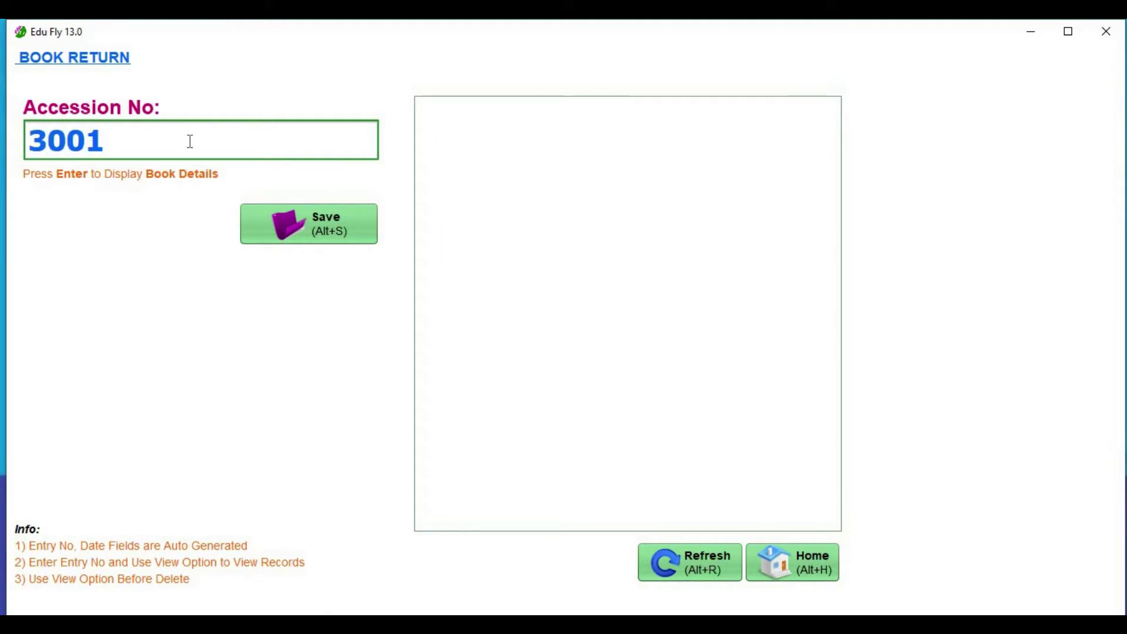
key(Return)
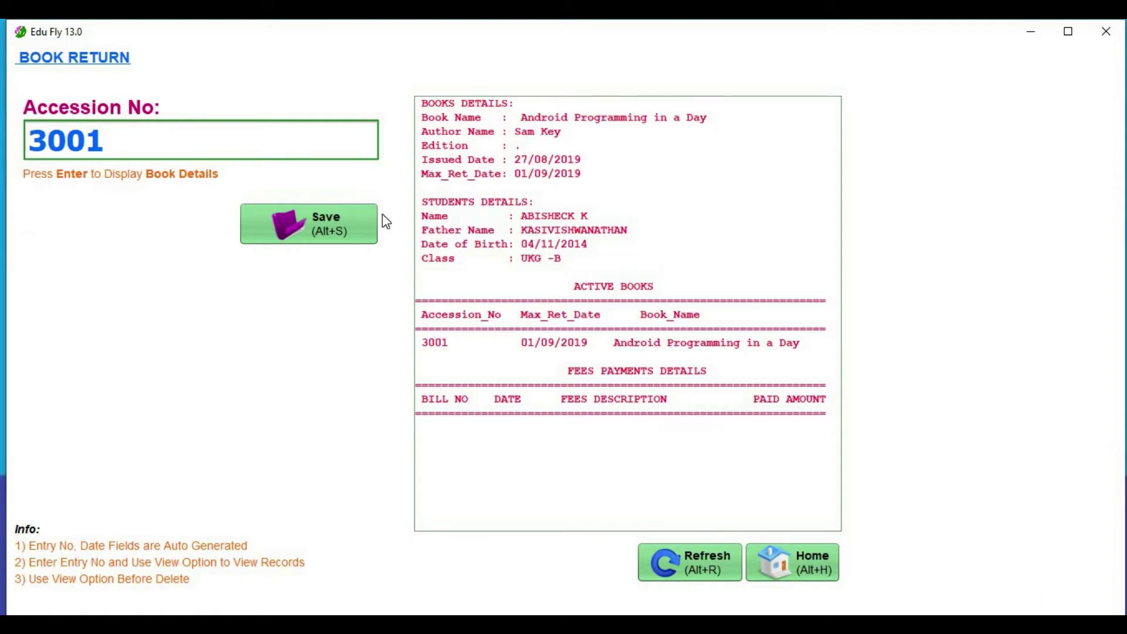
click(339, 226)
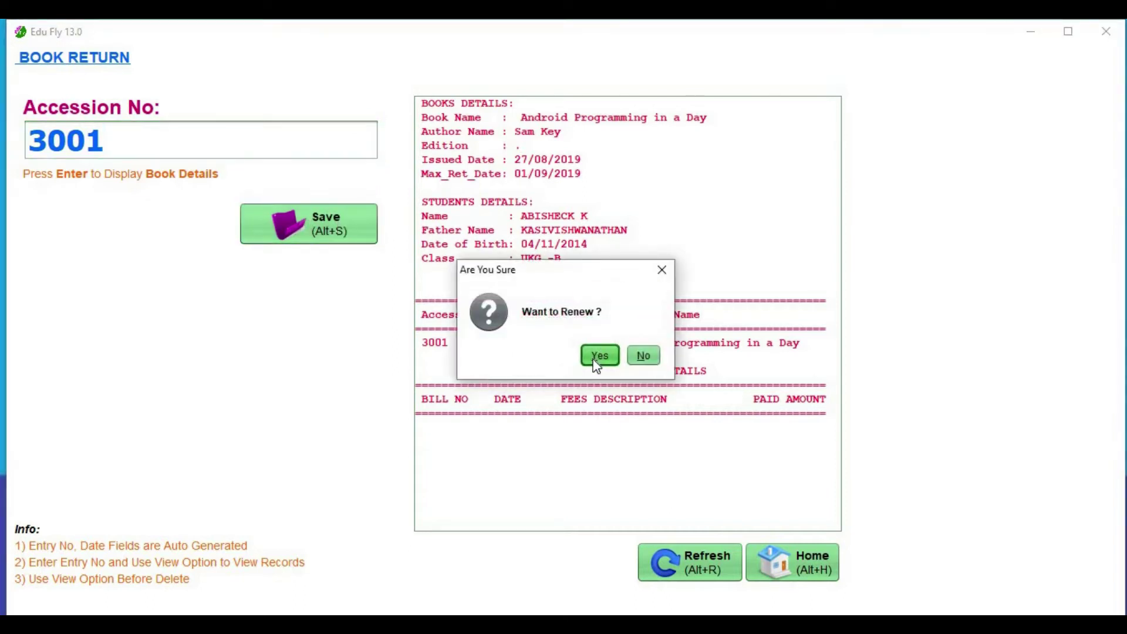
click(598, 355)
click(643, 358)
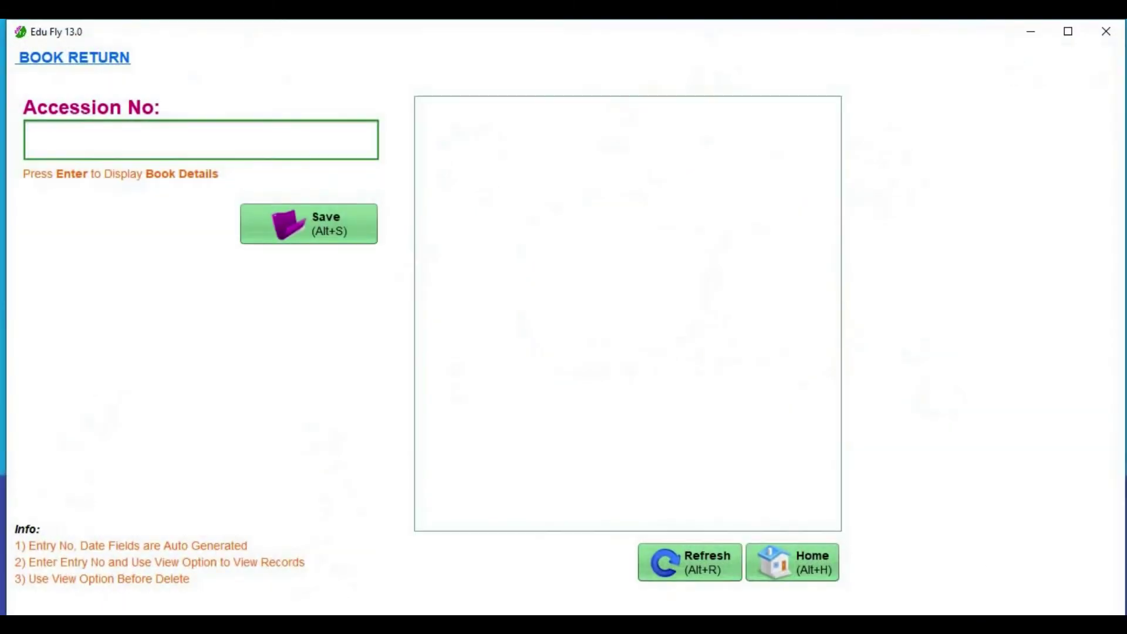
click(801, 568)
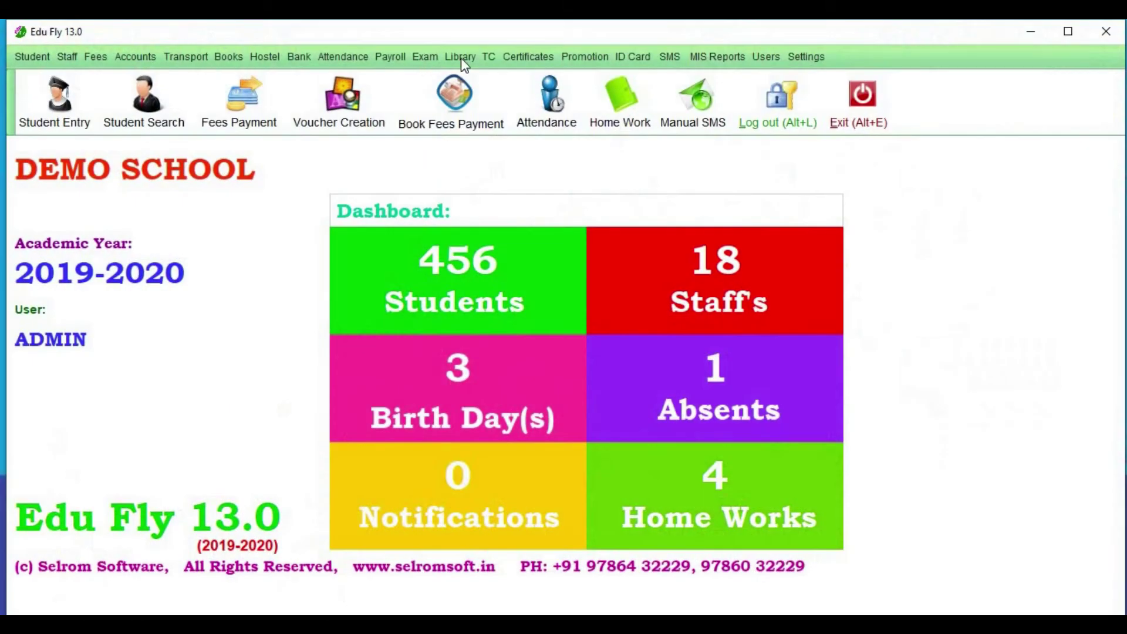
Open Books Details Bulk Upload, export the blank import format file, and open it in Excel.
click(460, 58)
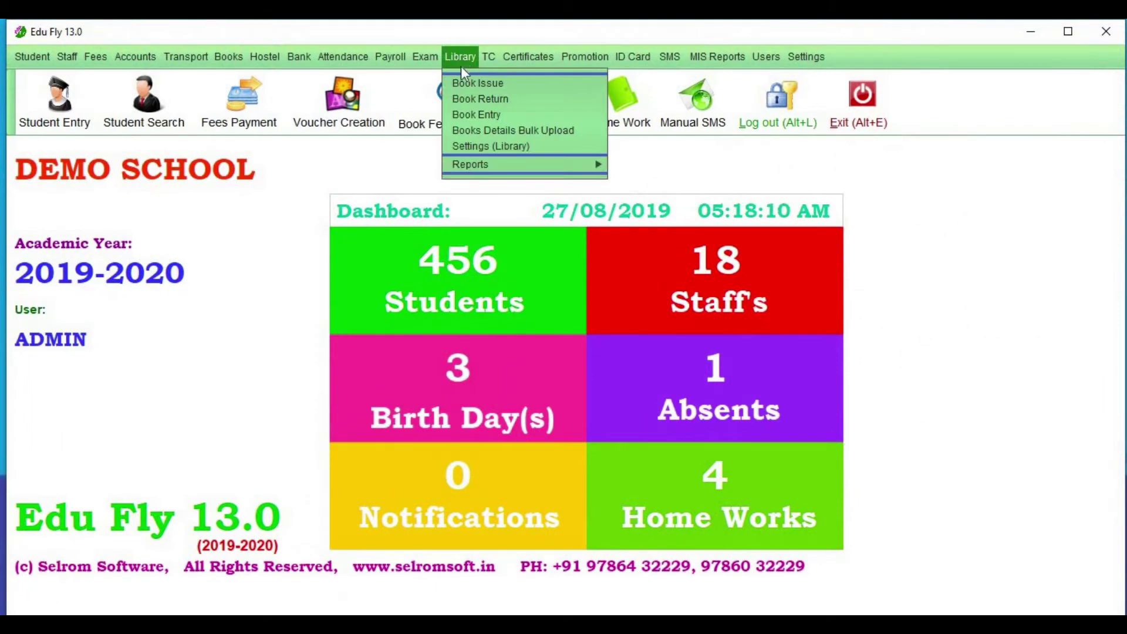
click(518, 131)
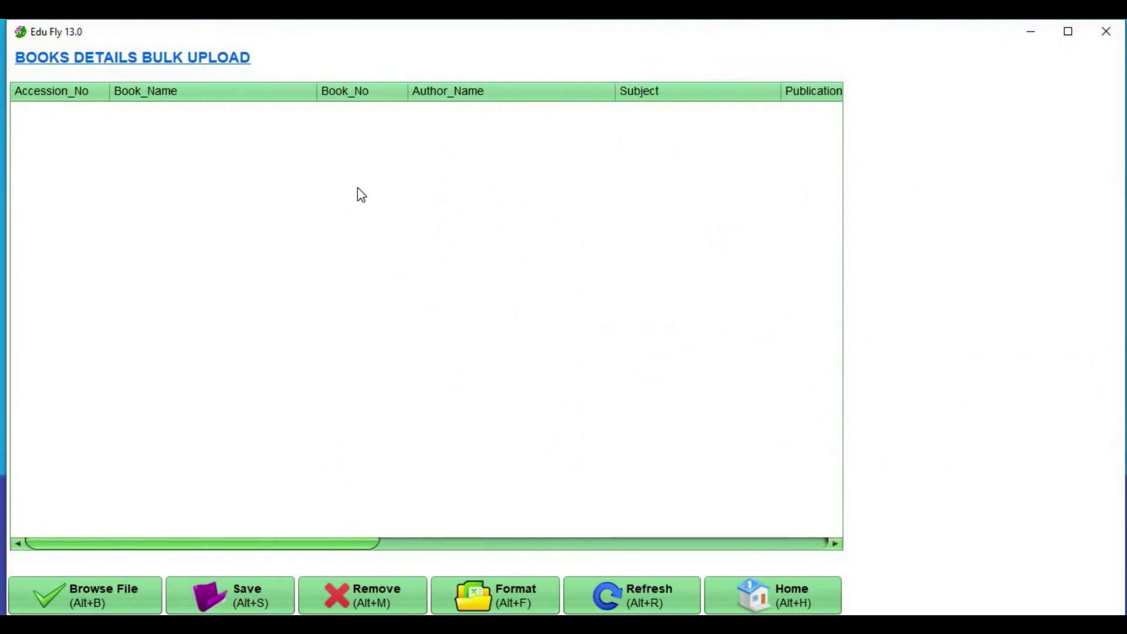
click(484, 594)
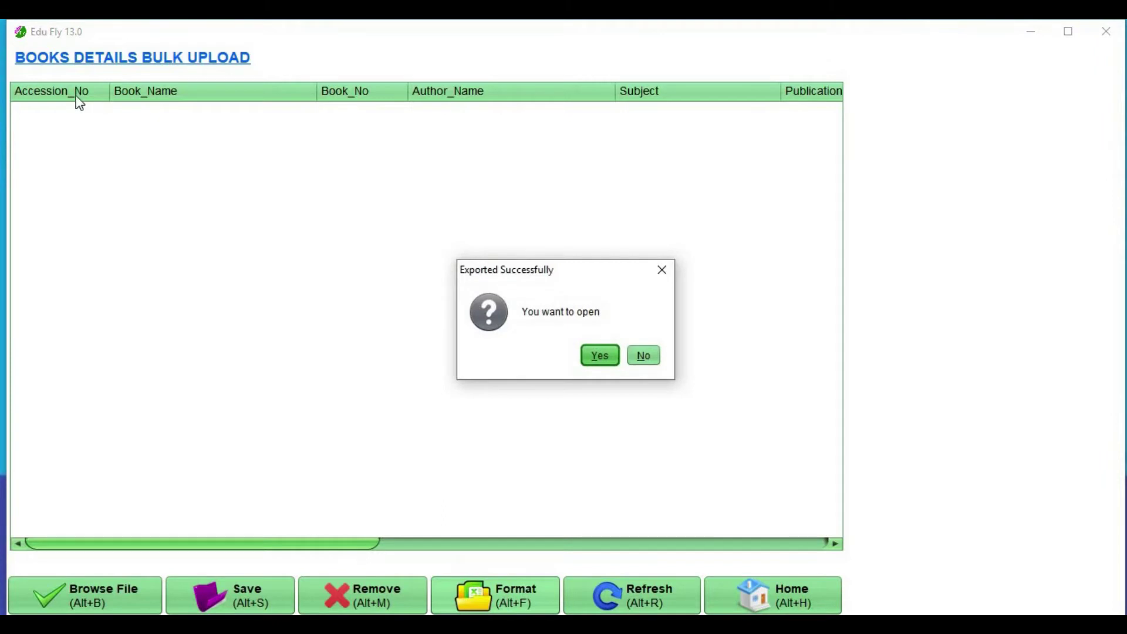
click(598, 357)
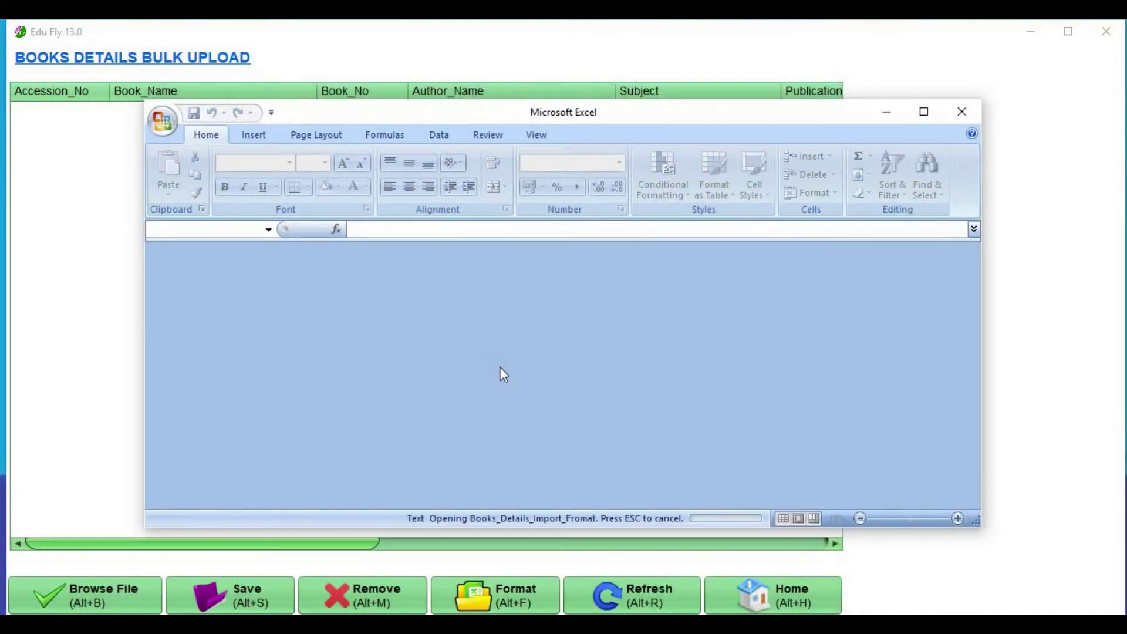
click(511, 369)
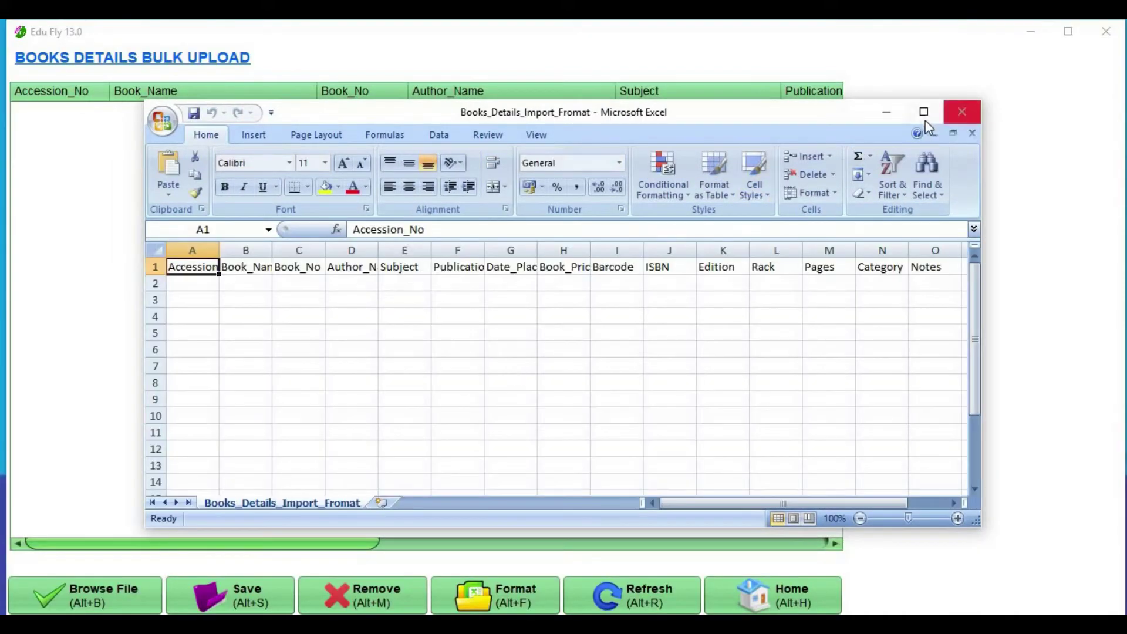
Maximize the import format workbook, widen the Accession_No column to fit its heading, and review the other column headings.
click(923, 113)
click(65, 197)
click(97, 197)
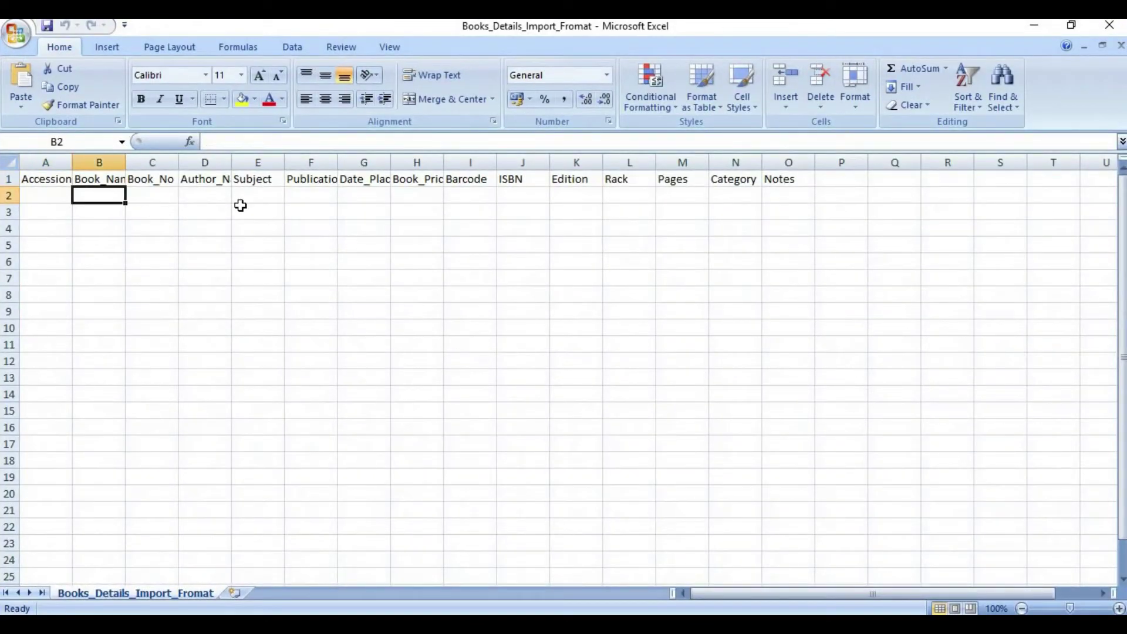
click(322, 212)
click(36, 196)
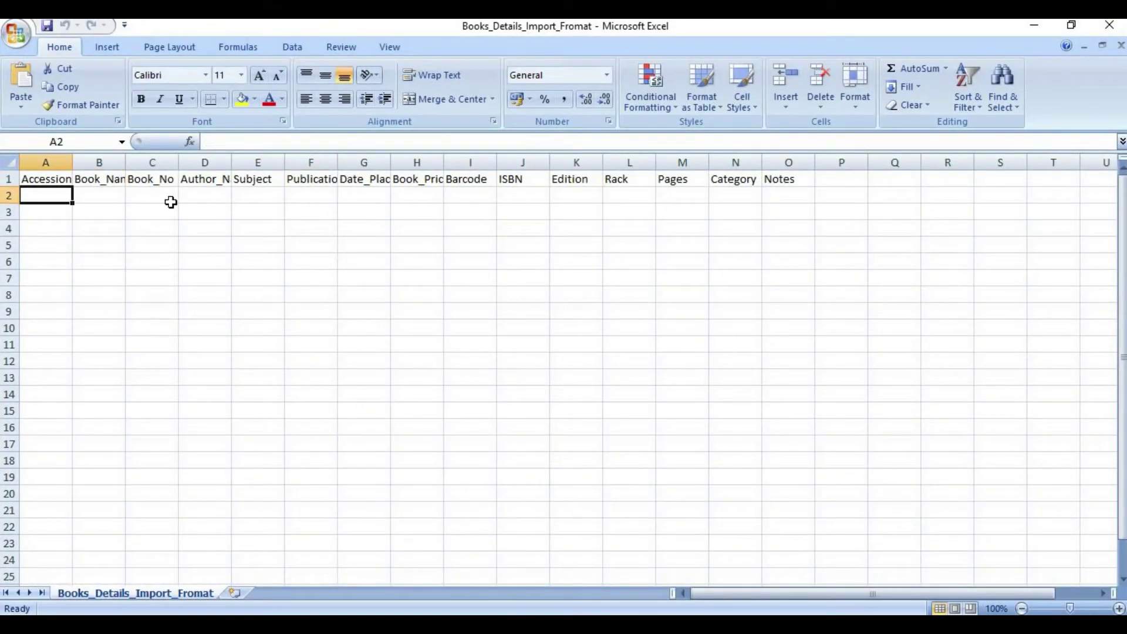
double_click(72, 163)
click(241, 211)
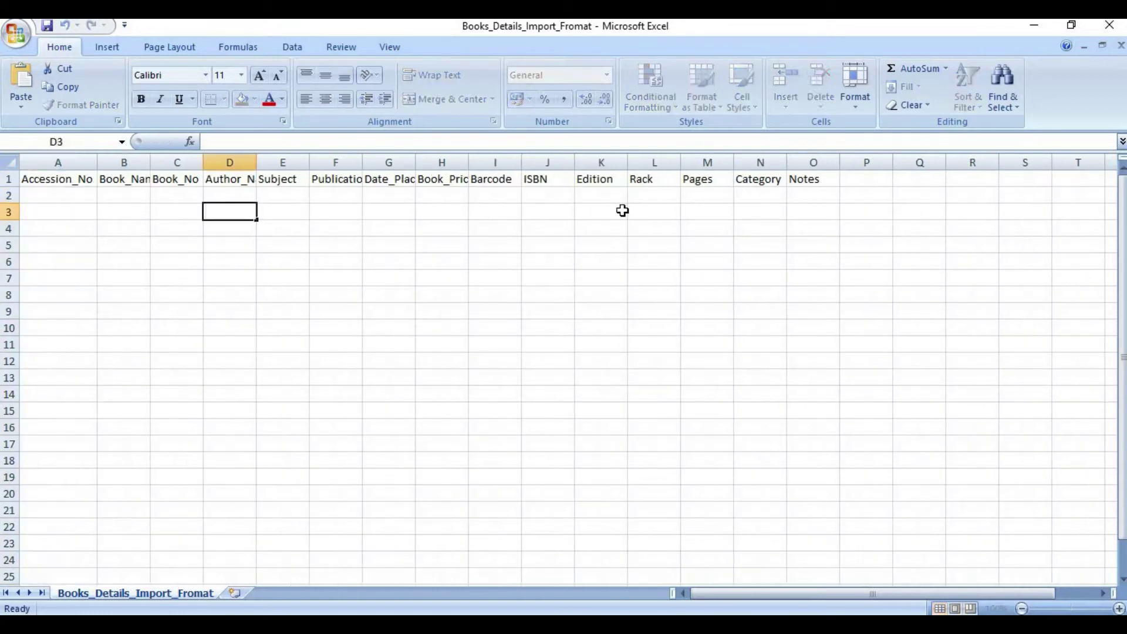
click(708, 199)
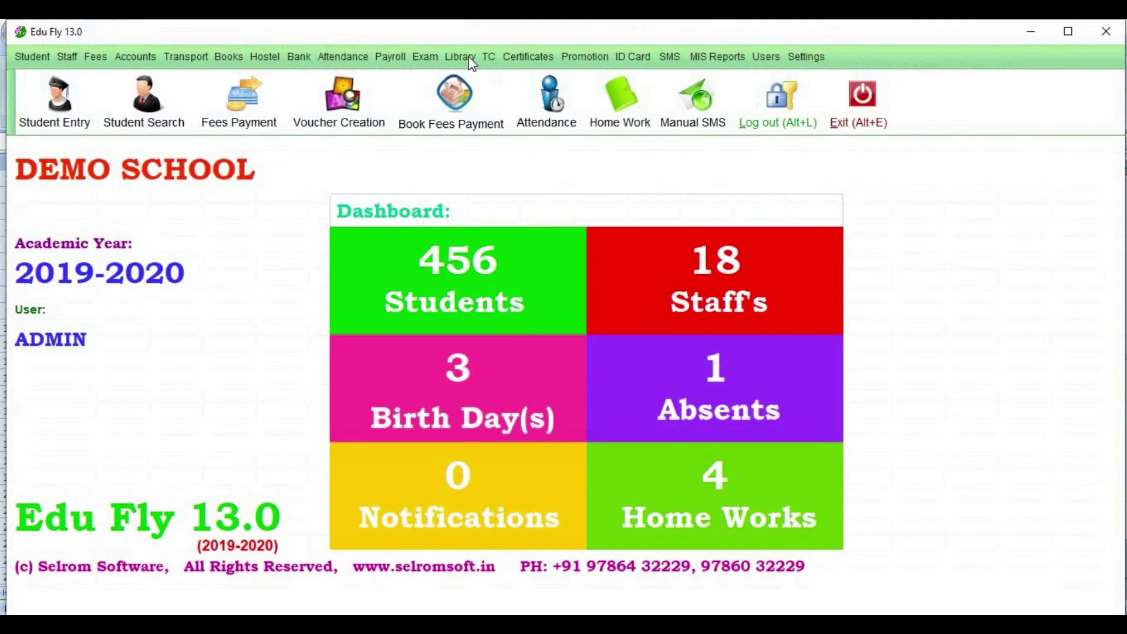
View the library settings for book limits, return days and fine amount, and return to the dashboard.
click(462, 57)
mouse_move(487, 164)
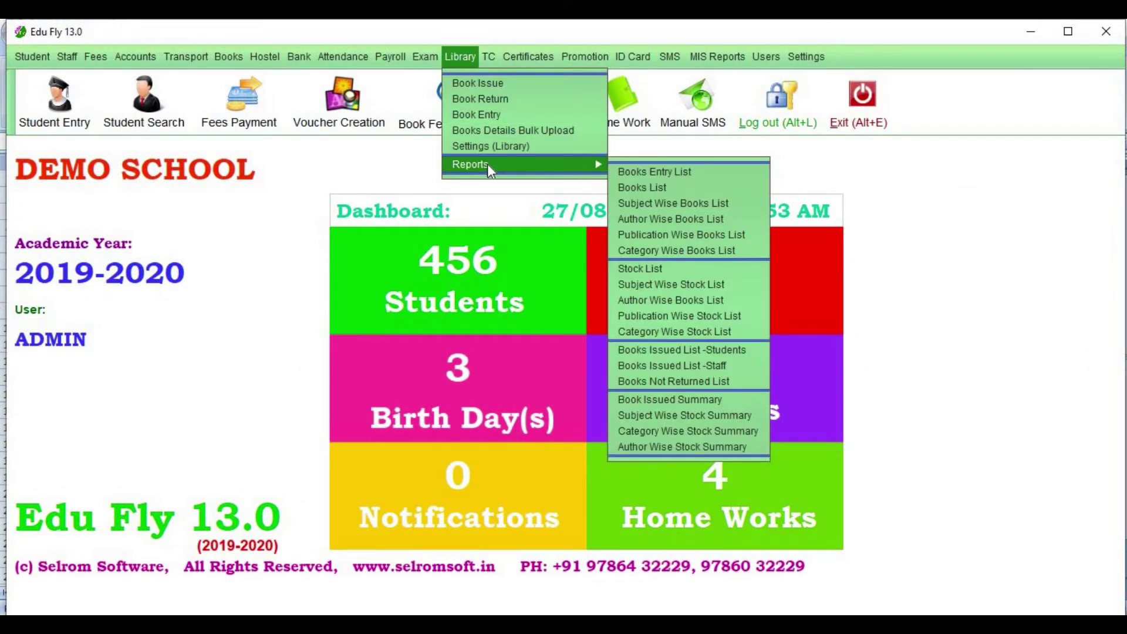
click(508, 146)
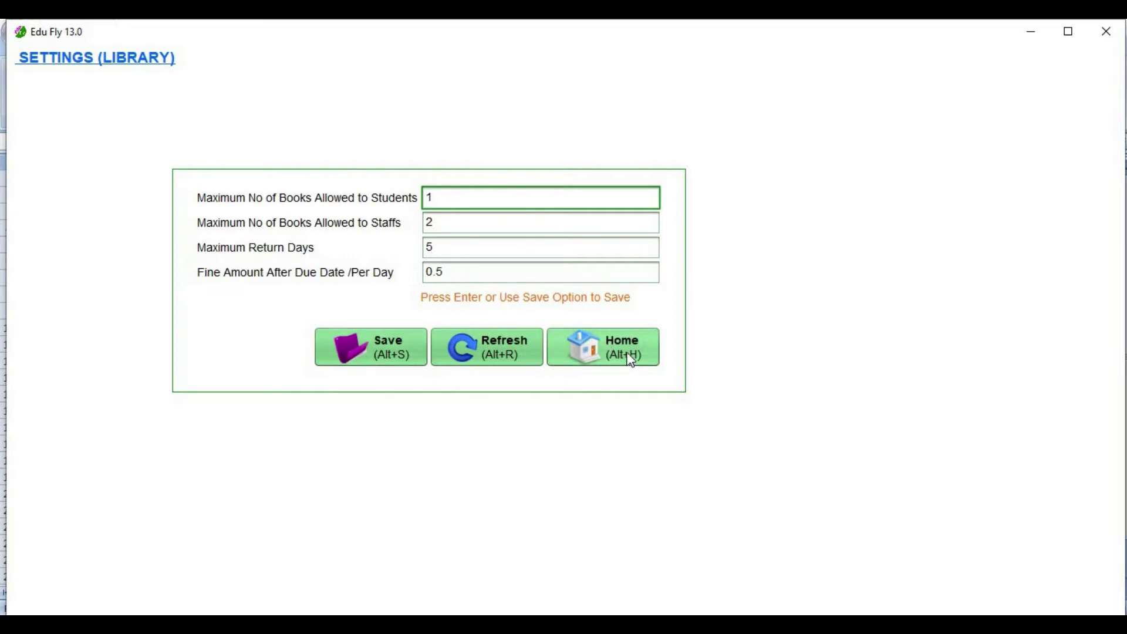
click(629, 372)
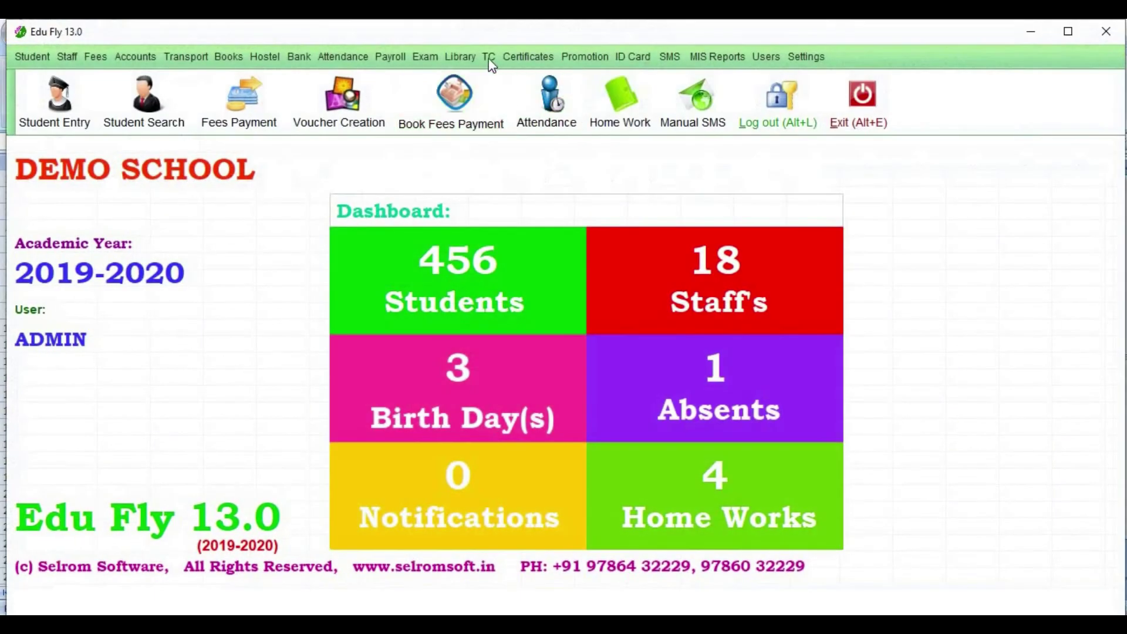
Generate the Books Entry List report for 01/08/2019 to 31/08/2019 and look through the listed entries.
click(489, 57)
mouse_move(456, 55)
mouse_move(477, 164)
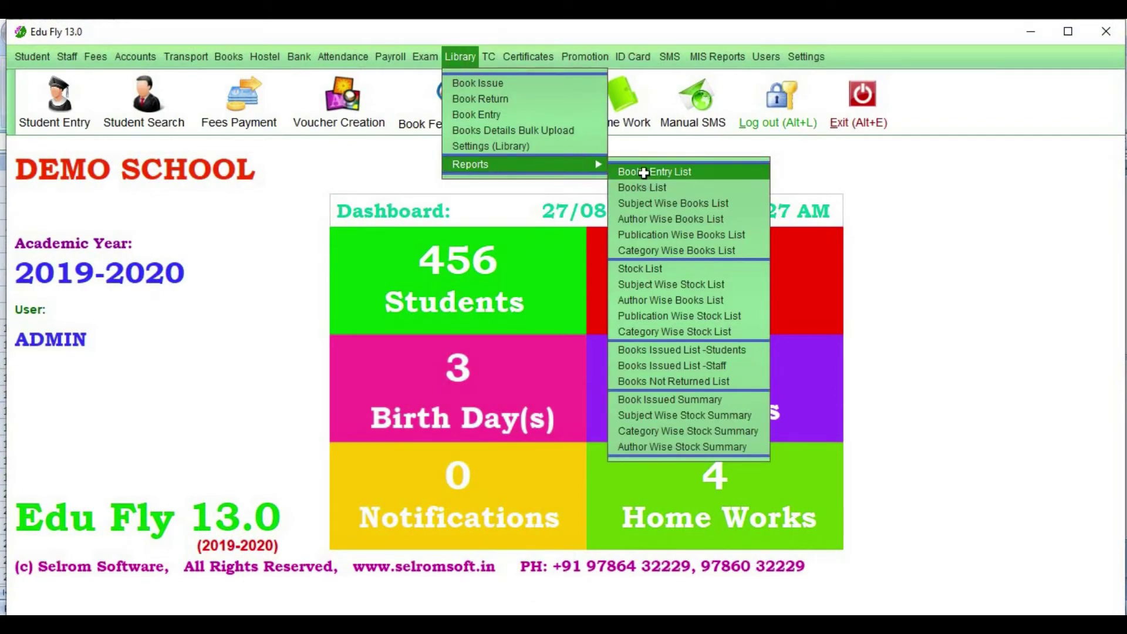
click(643, 173)
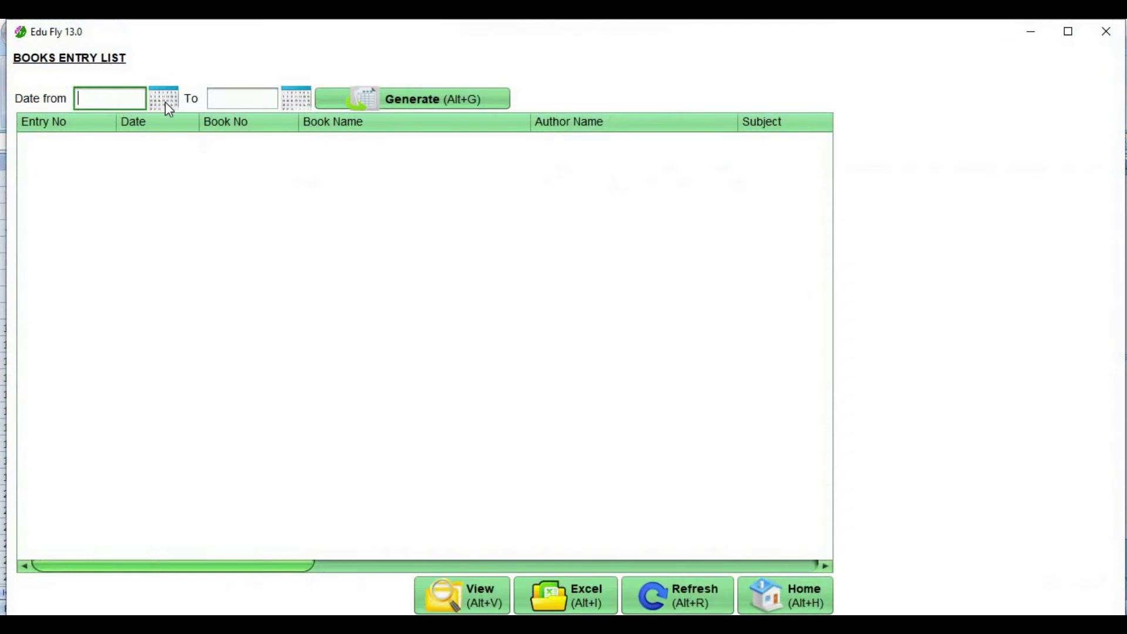
click(165, 101)
click(247, 169)
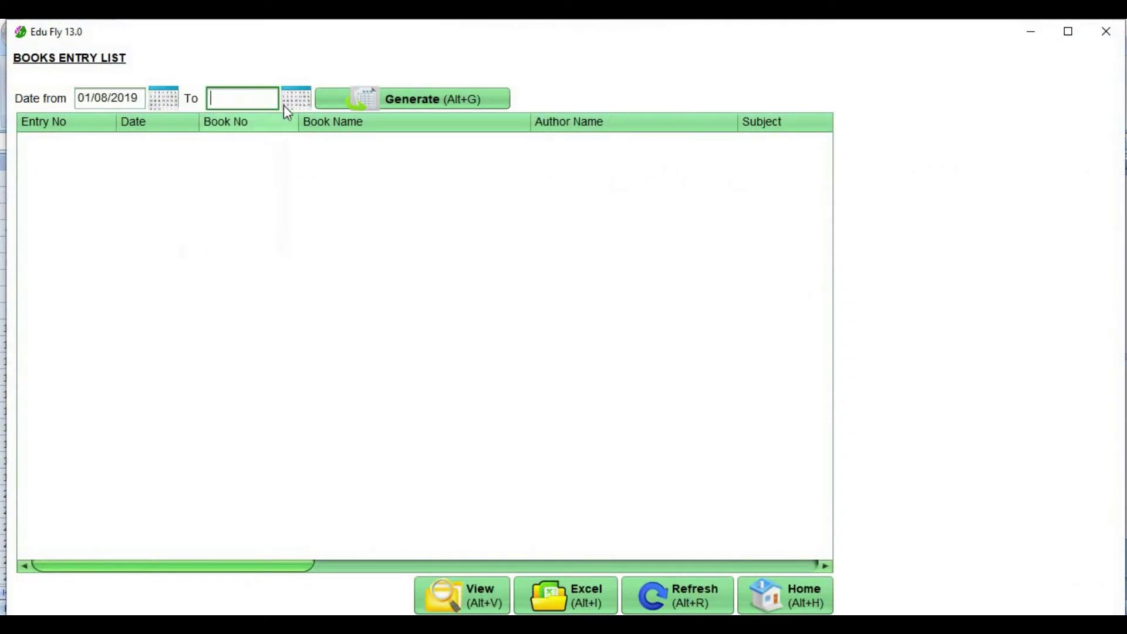
click(285, 106)
click(398, 228)
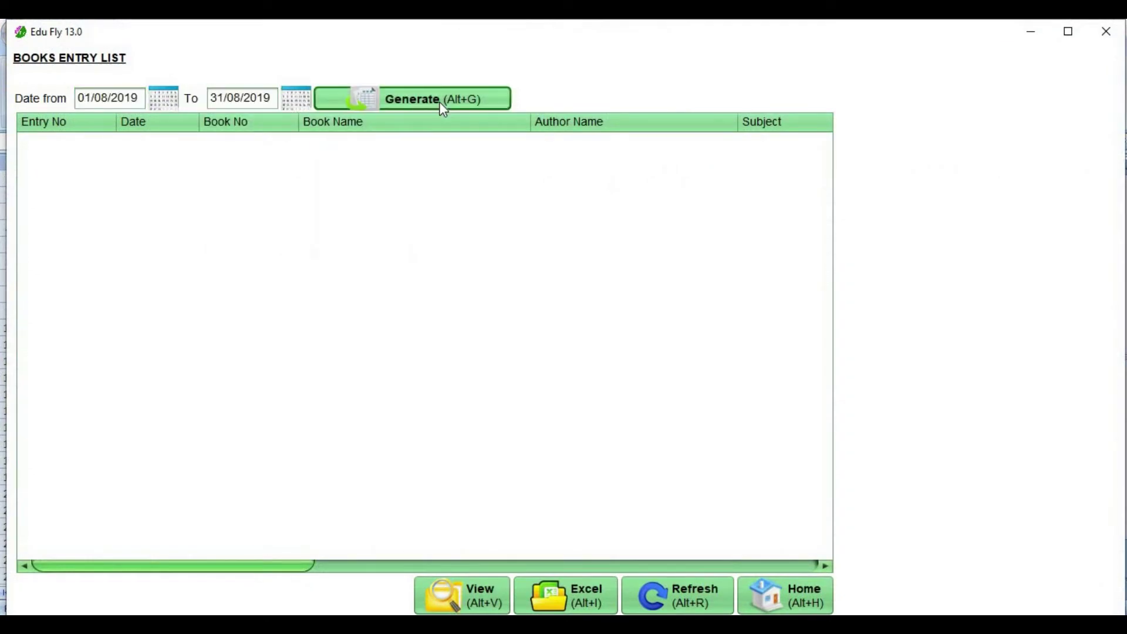
click(440, 102)
click(371, 166)
click(381, 187)
click(414, 141)
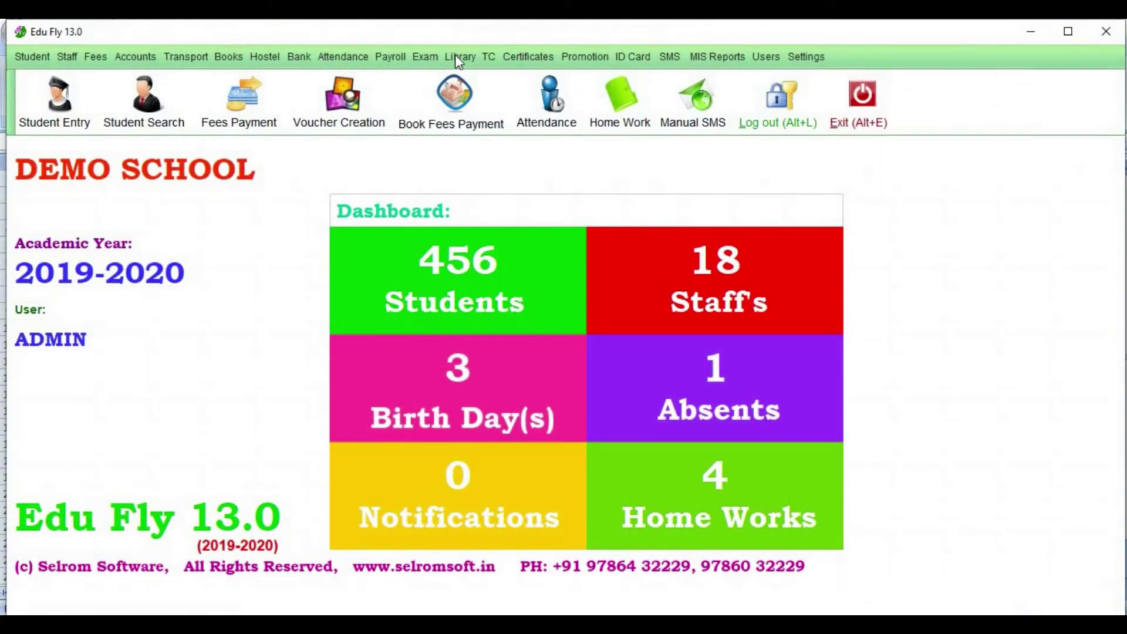
Generate the Books List library report and look through the listed books.
click(457, 56)
mouse_move(478, 164)
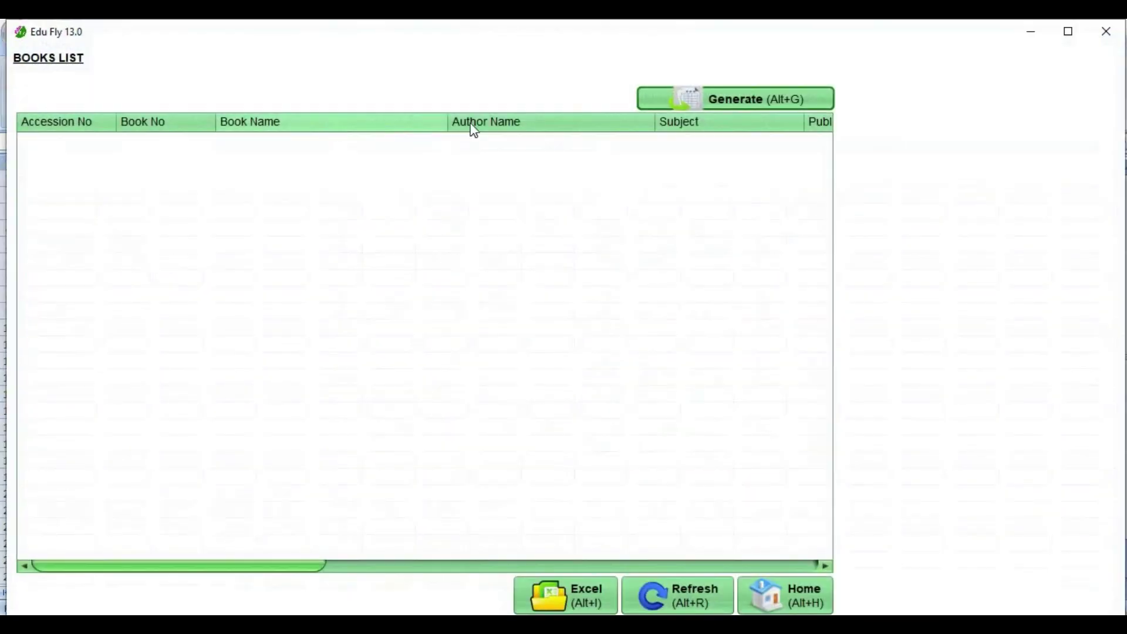
click(719, 102)
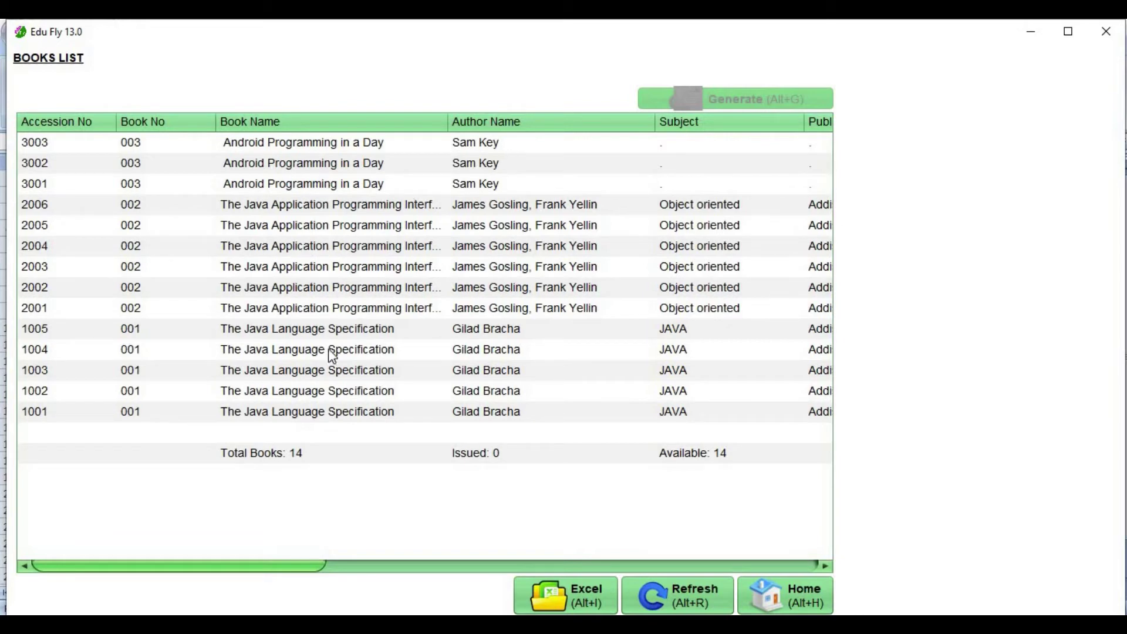
click(337, 392)
click(354, 328)
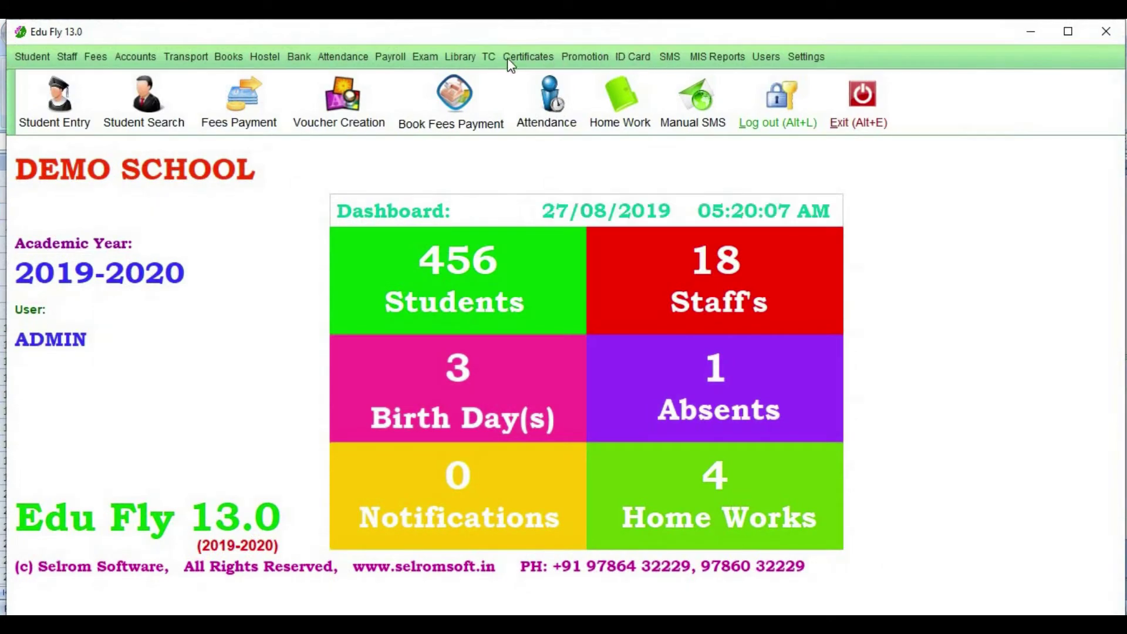
Generate the Subject Wise Books List report for all subjects and review it.
click(459, 58)
mouse_move(495, 167)
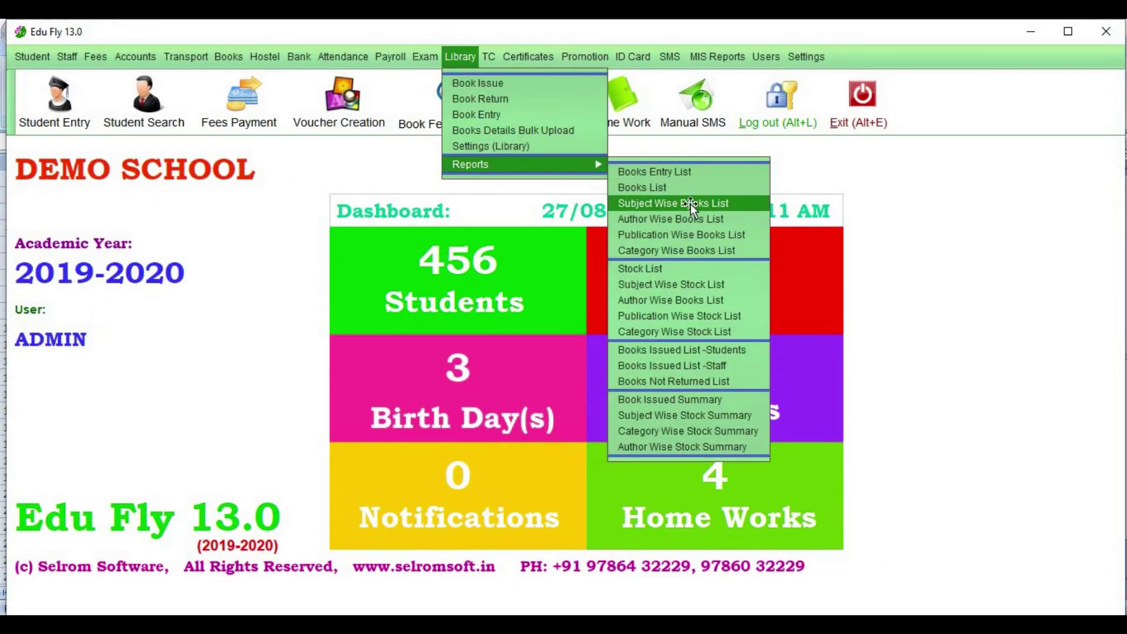
click(690, 203)
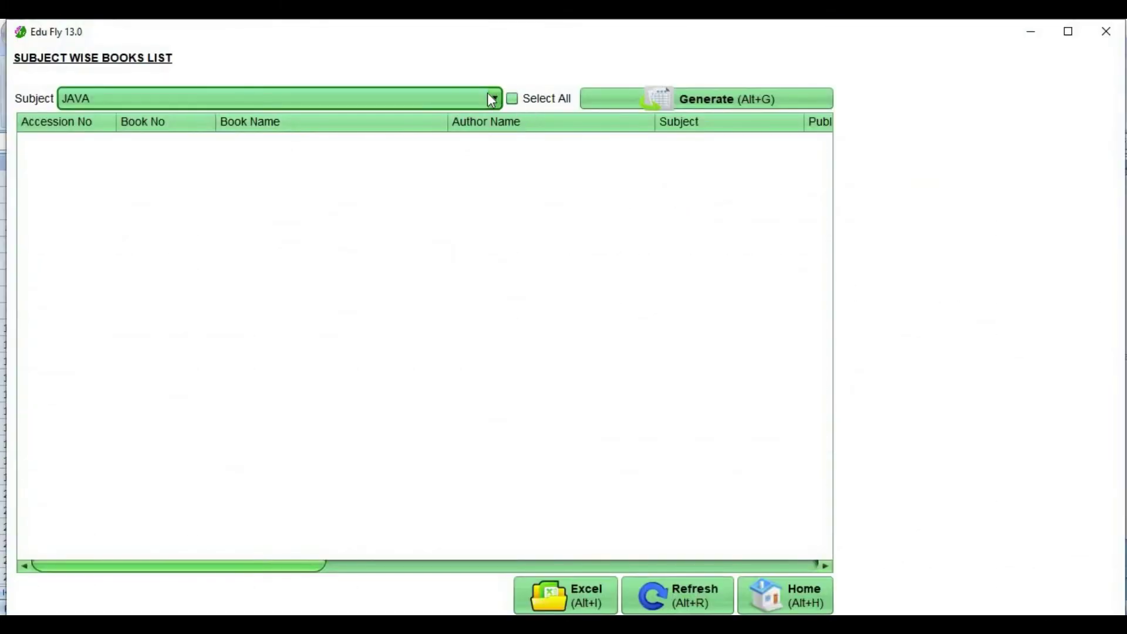
click(549, 106)
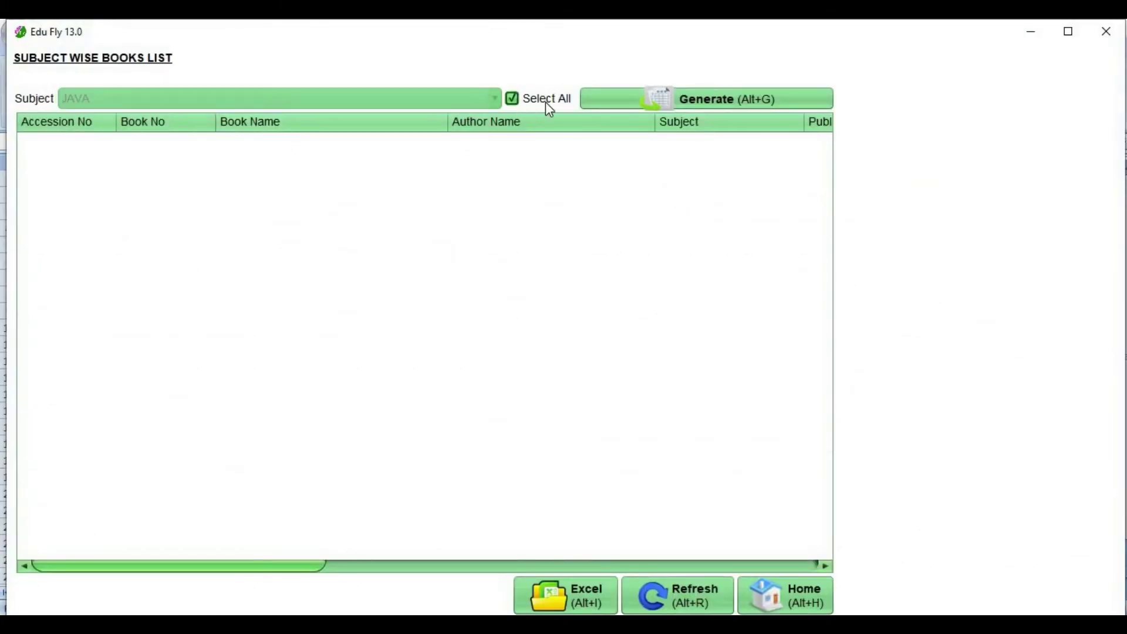
click(743, 101)
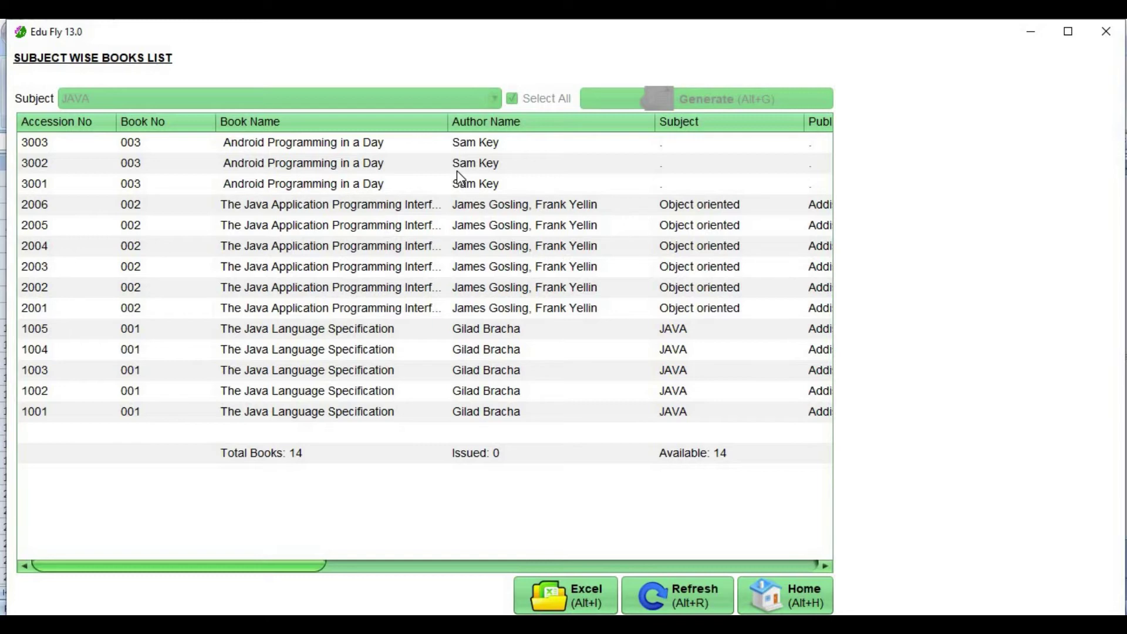
click(578, 596)
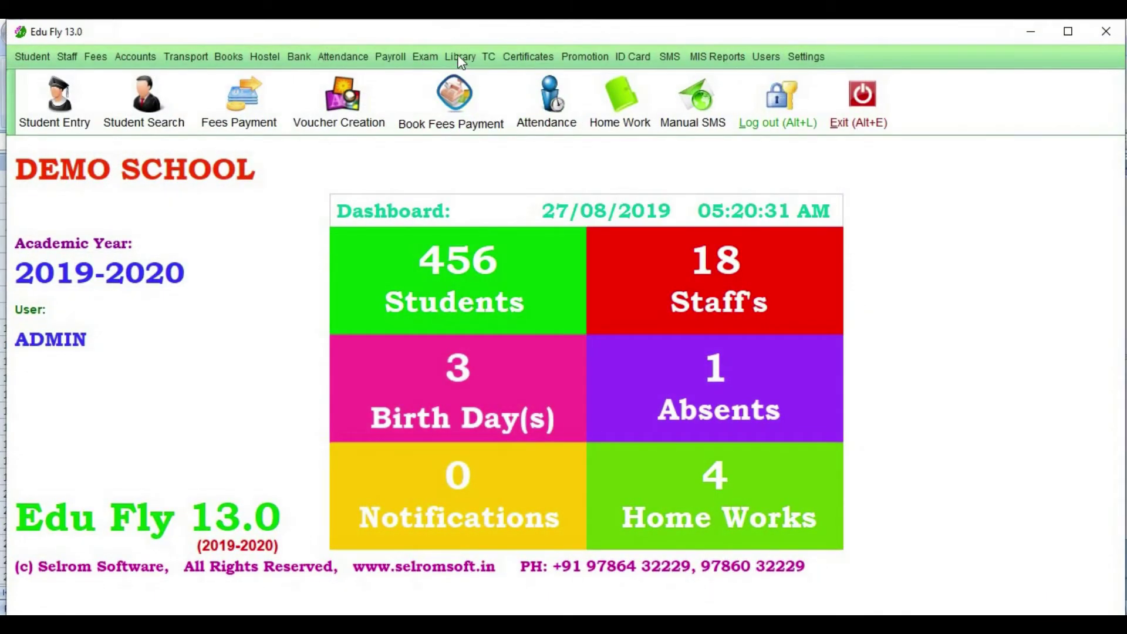
Generate the Author Wise Books List report for all authors and look through its rows.
click(460, 59)
mouse_move(518, 163)
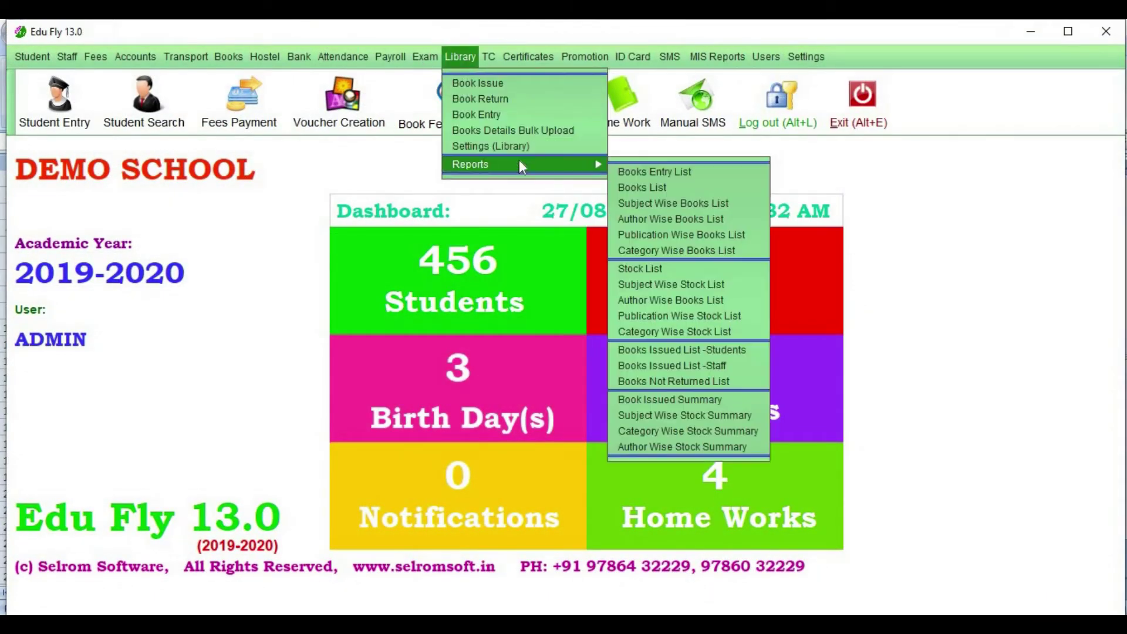
click(671, 219)
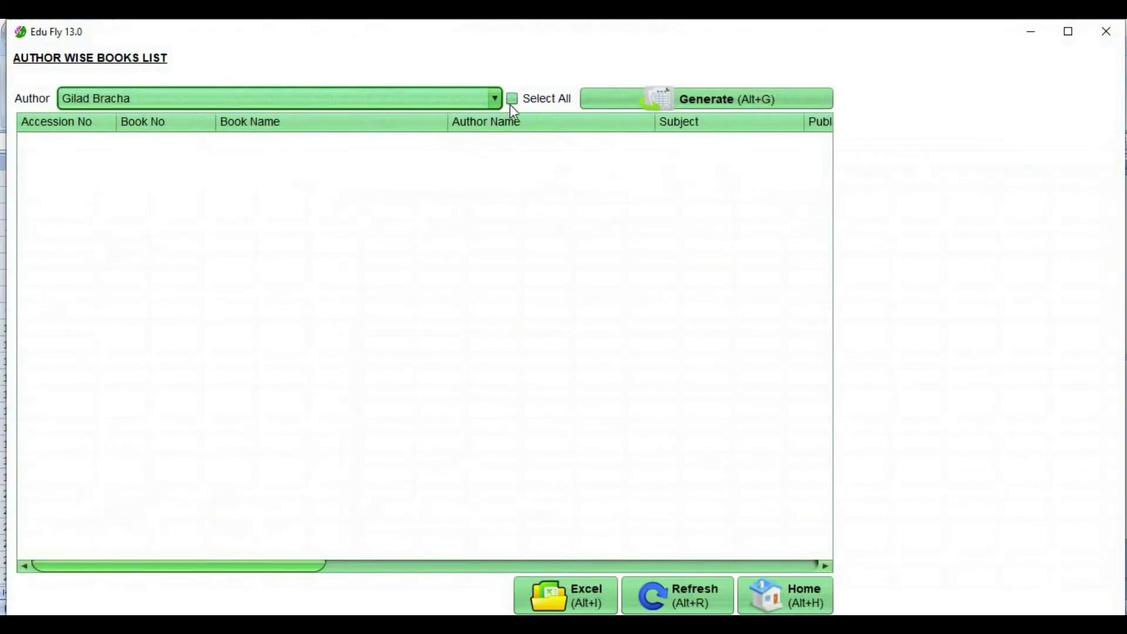
click(512, 98)
click(670, 96)
double_click(466, 146)
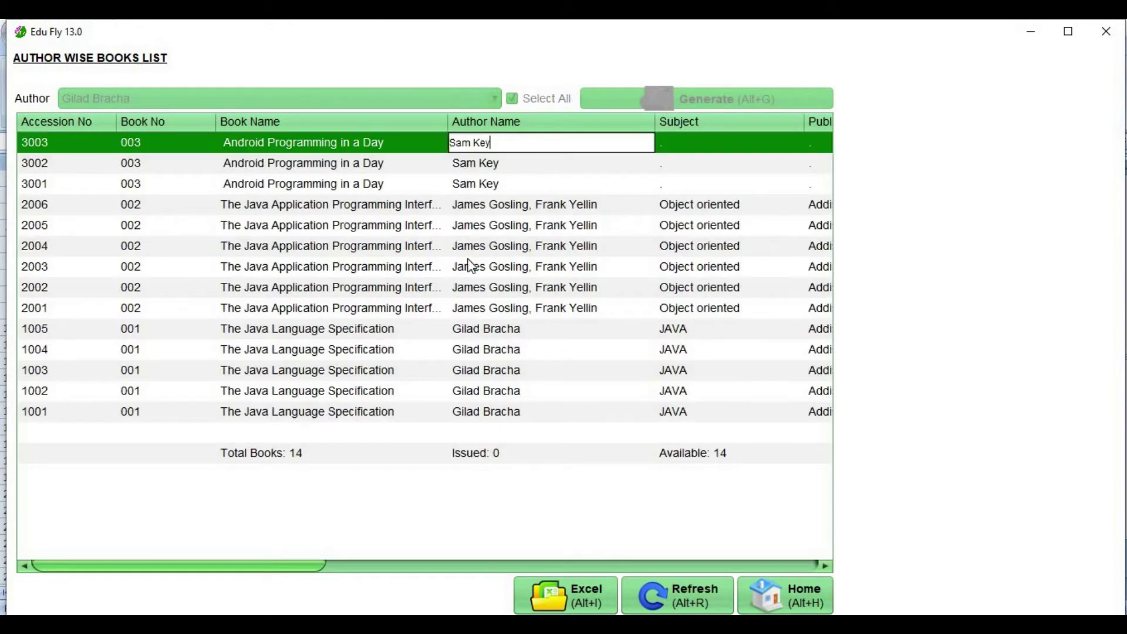
click(358, 267)
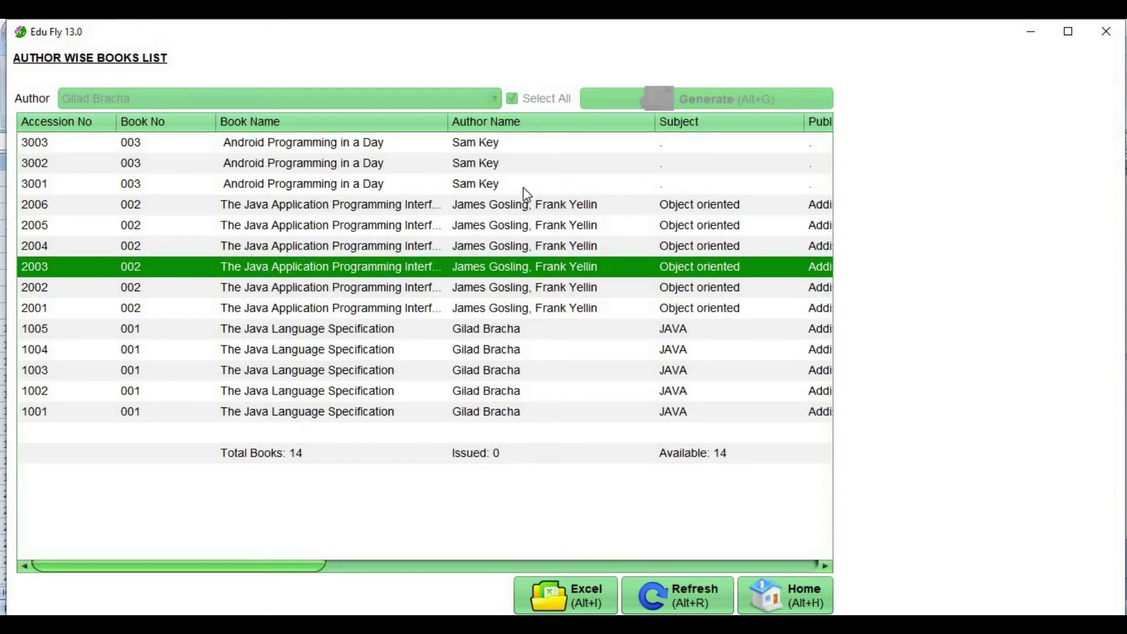
Export the author wise books list to Excel and open the exported file despite its format mismatch.
drag(263, 570, 224, 563)
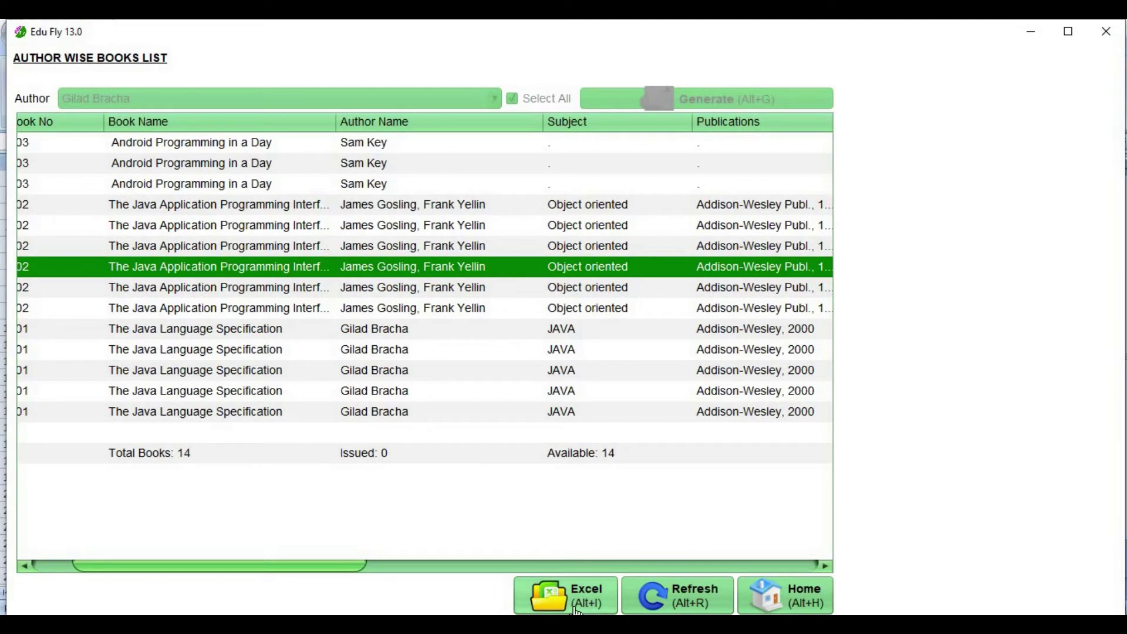
click(594, 598)
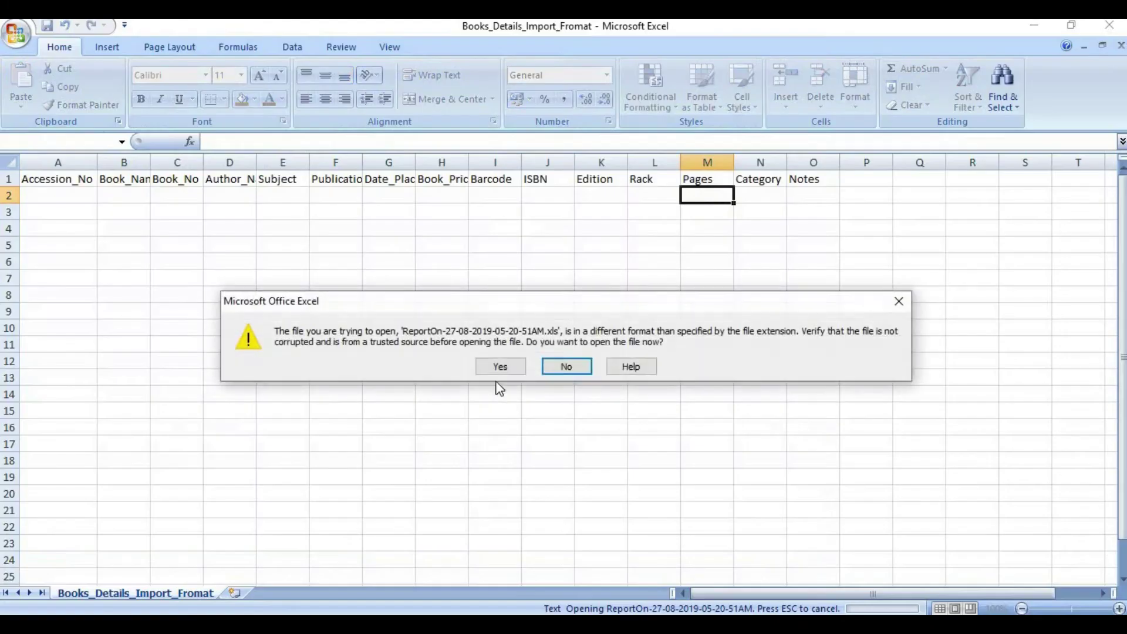
click(499, 366)
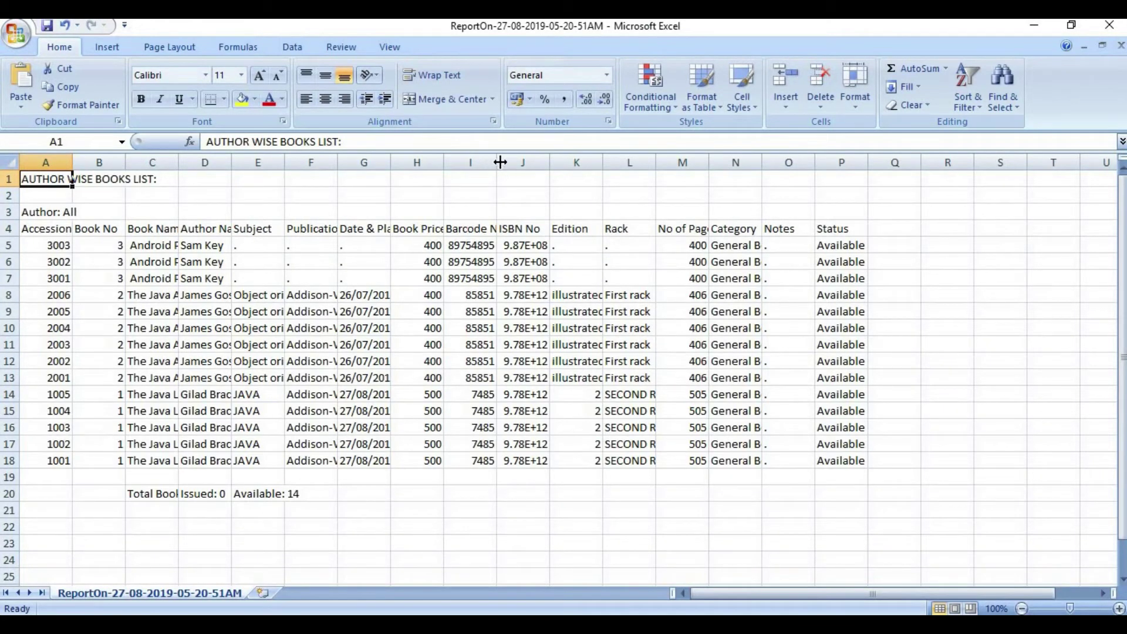
Fit the widths of the Barcode No, ISBN No, Edition and Category columns to their contents.
double_click(498, 157)
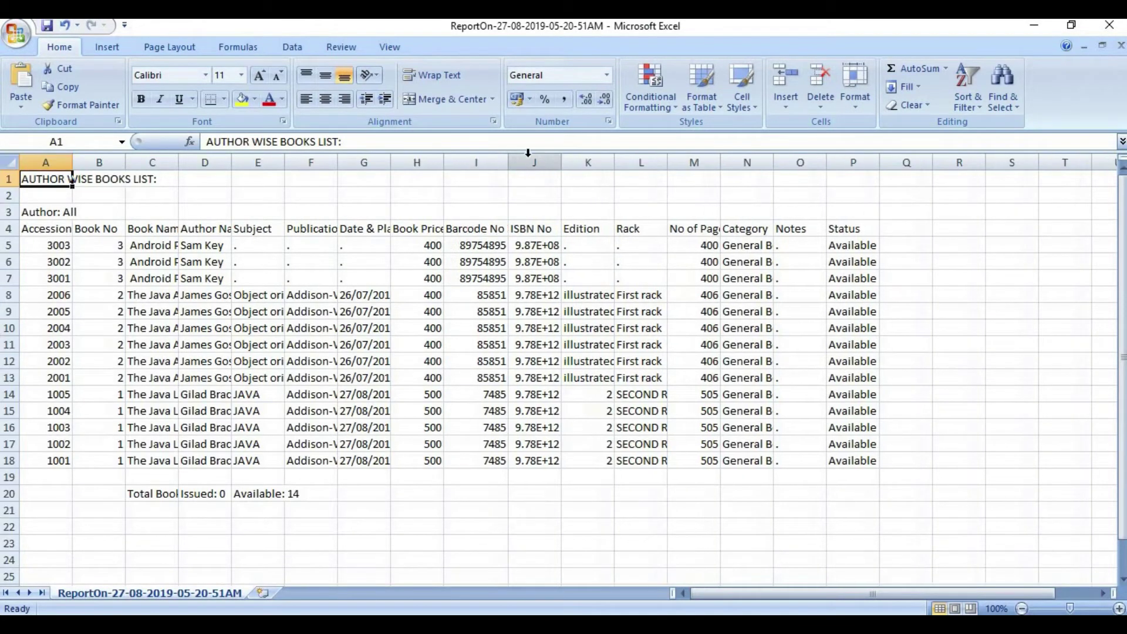
double_click(561, 158)
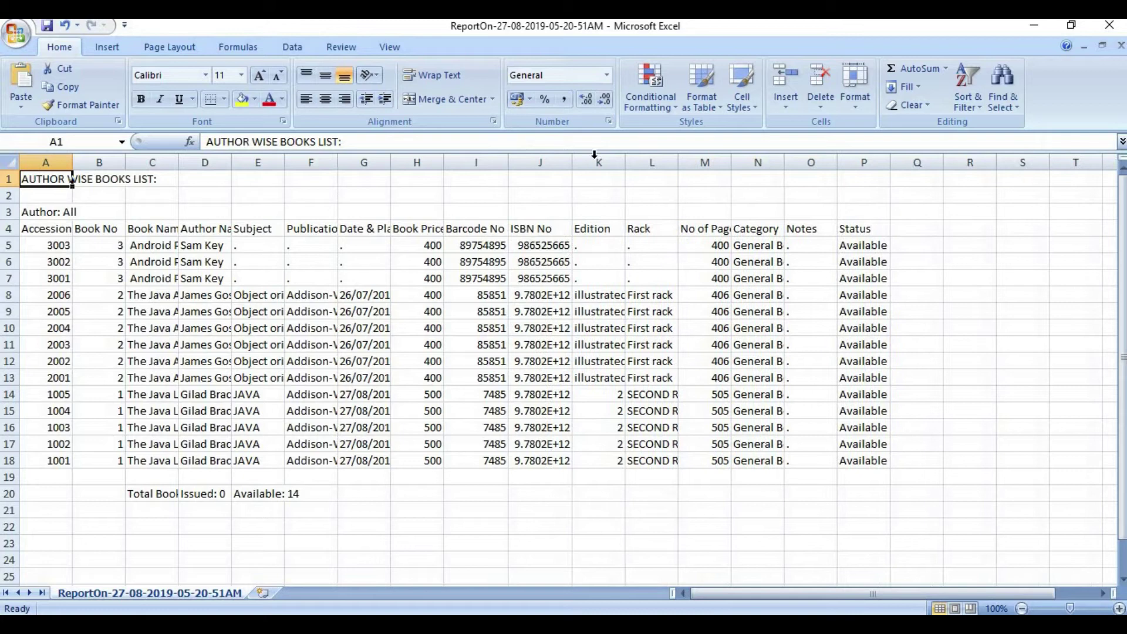
double_click(626, 160)
double_click(789, 162)
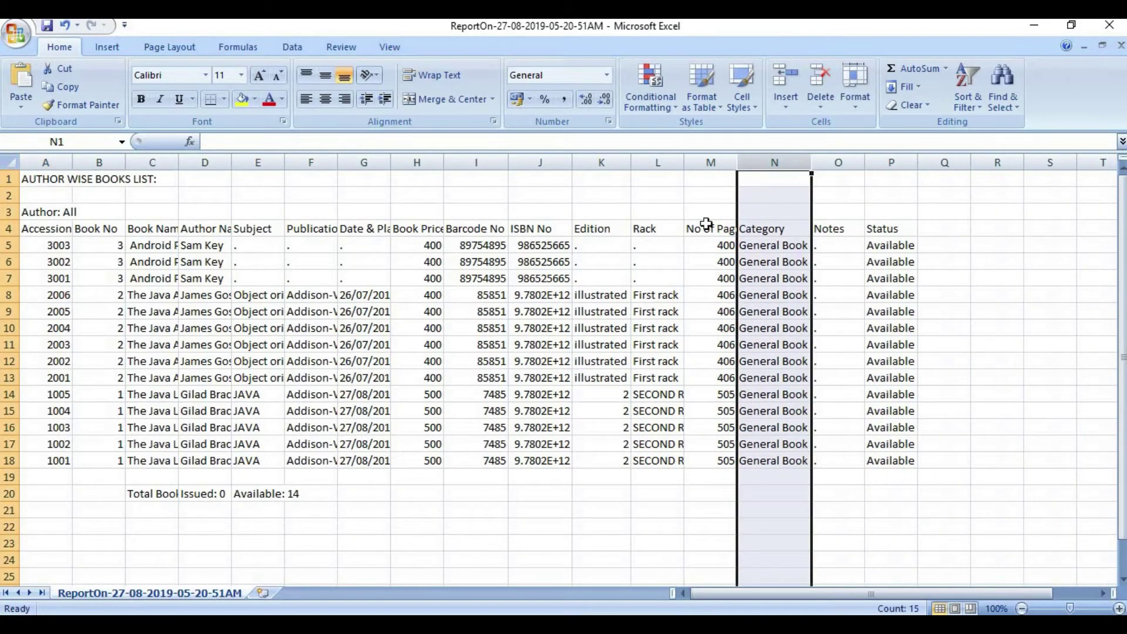
click(528, 294)
Fit the widths of the Book Name, Author Name, Subject, Publications and Book Price columns to their contents.
click(152, 312)
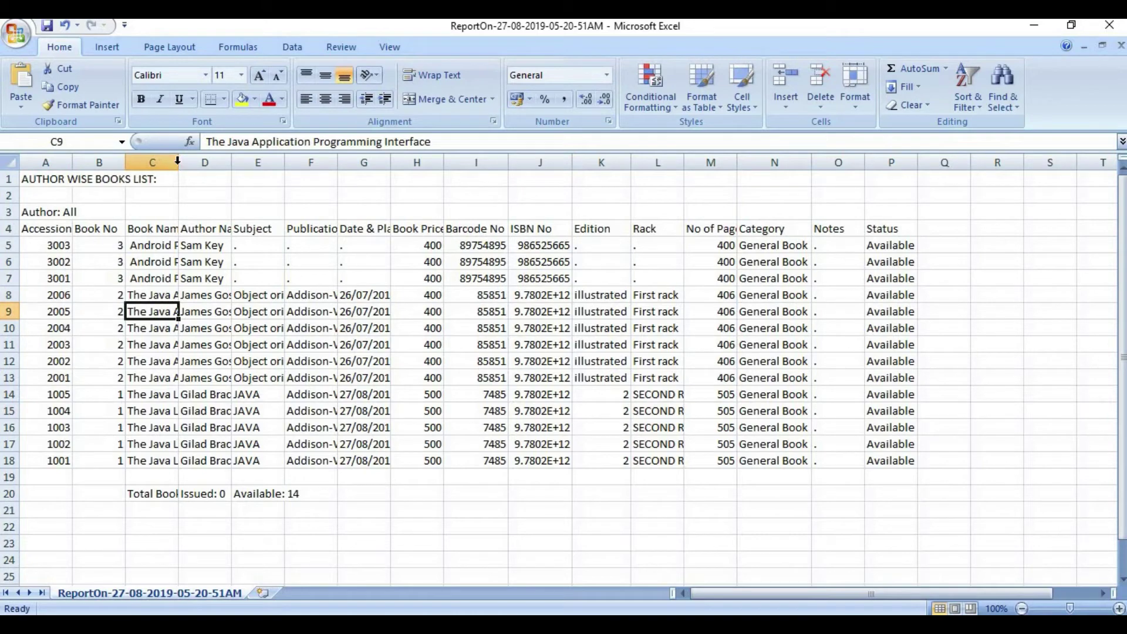
double_click(177, 161)
double_click(414, 160)
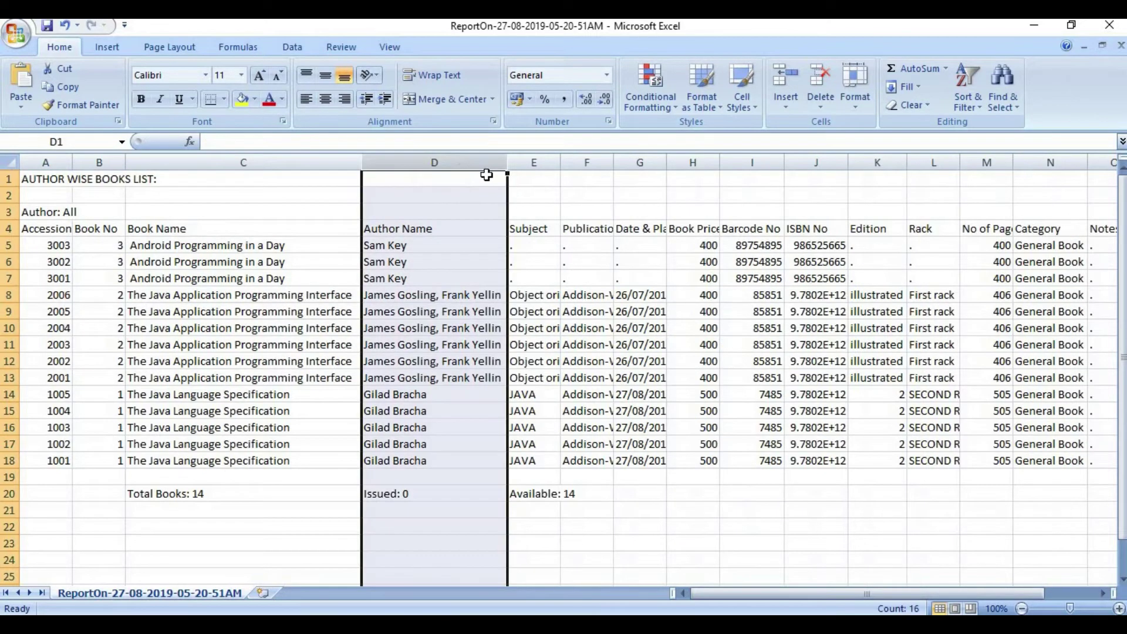
double_click(560, 162)
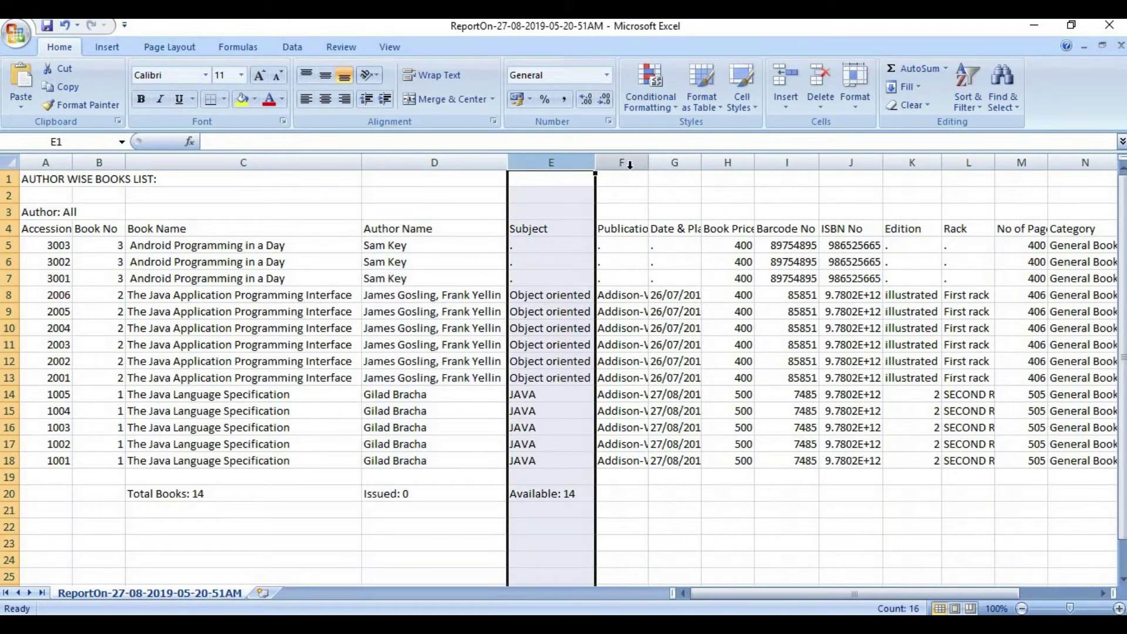
double_click(648, 162)
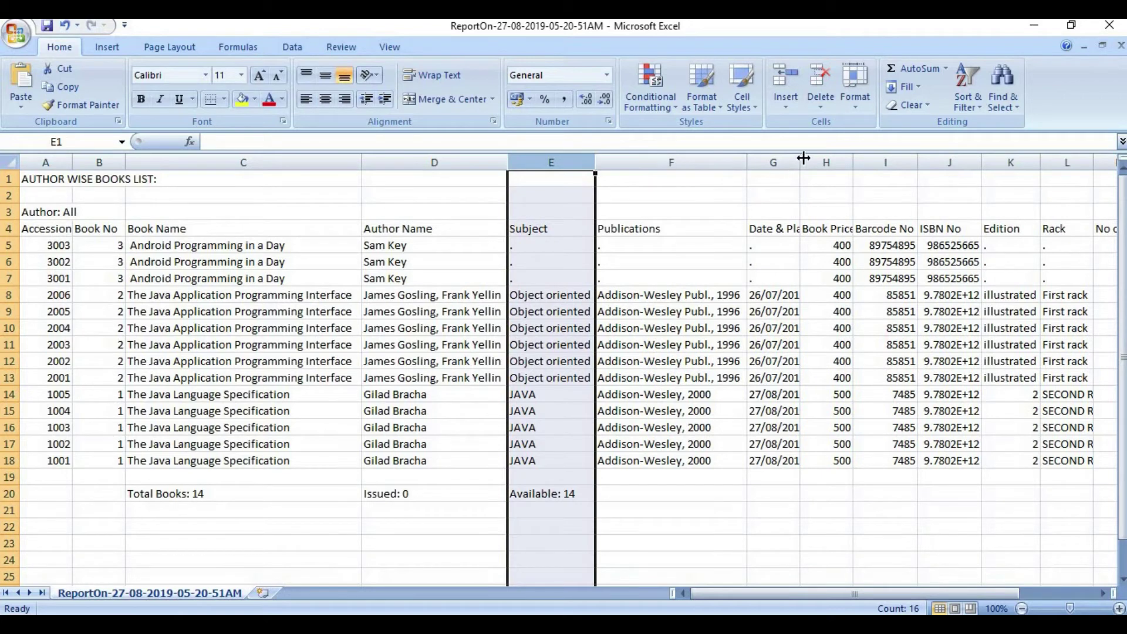
double_click(855, 160)
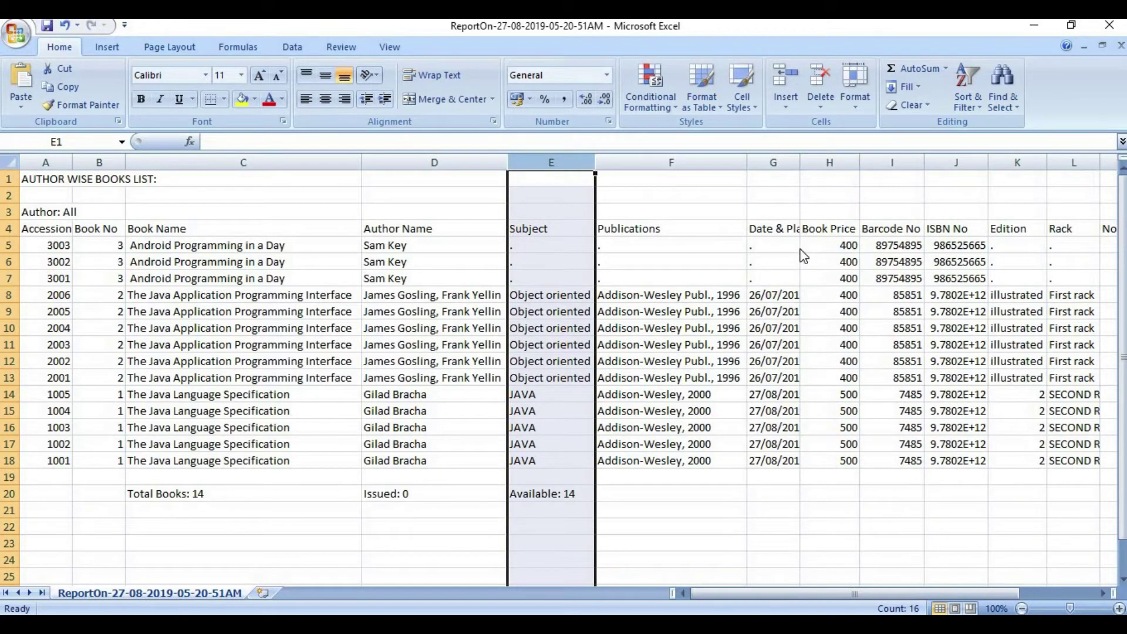
Widen the ISBN No column in the exported author wise books list and switch back to Edu Fly.
click(786, 264)
drag(988, 162, 1047, 162)
click(821, 330)
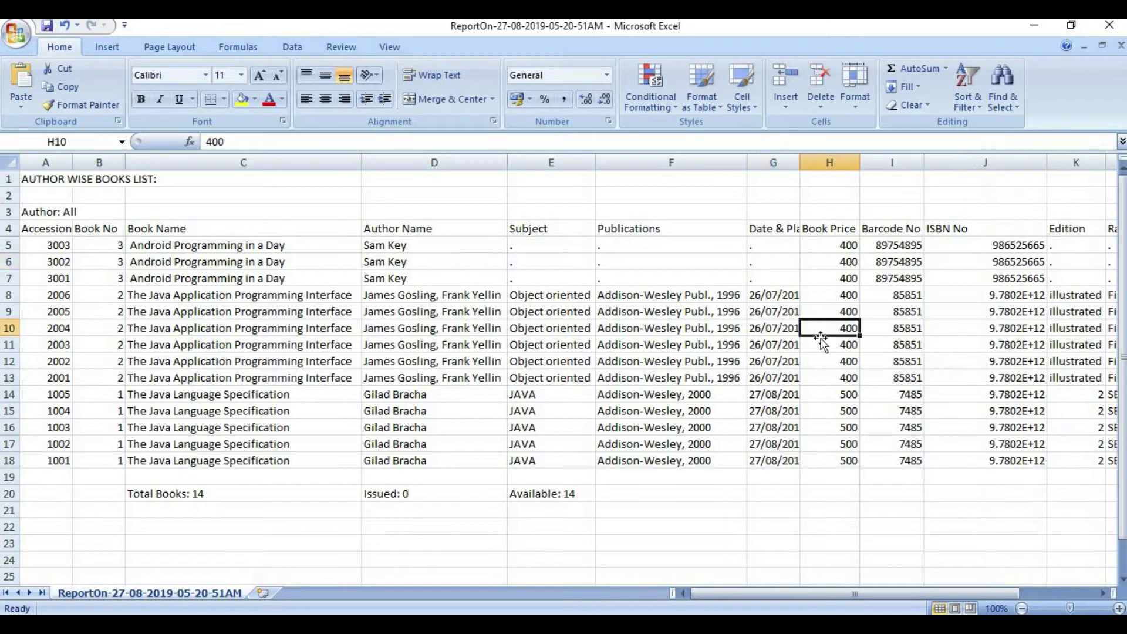
double_click(1030, 327)
click(728, 460)
click(882, 328)
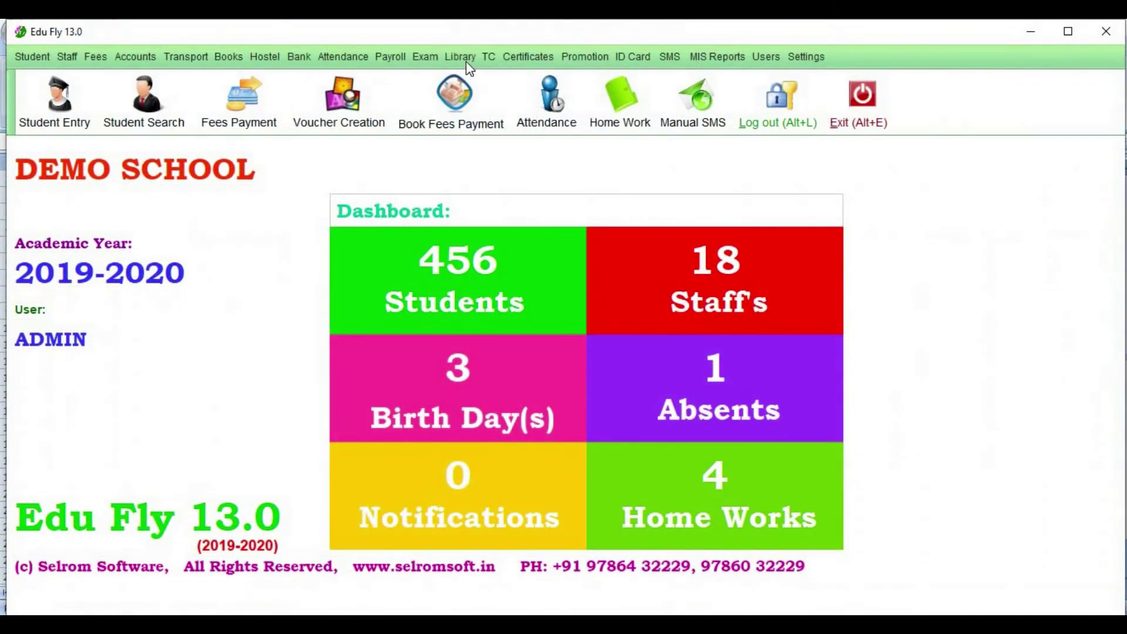
Generate the Publication Wise Books List report for all publications and return to the dashboard.
click(461, 57)
mouse_move(528, 165)
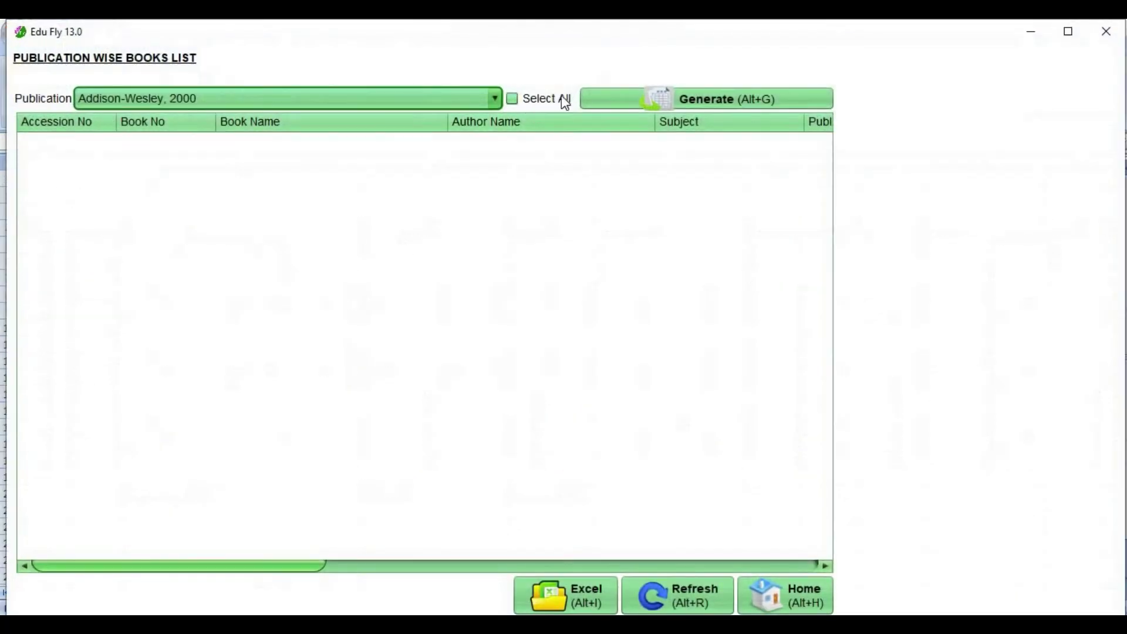
click(565, 104)
click(681, 99)
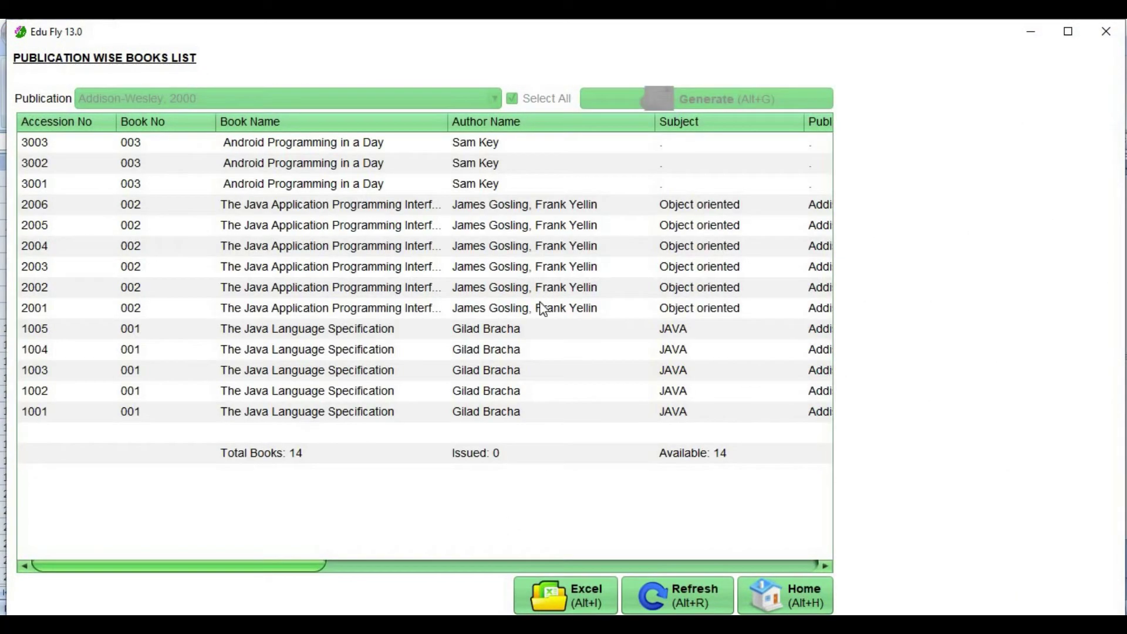
click(784, 599)
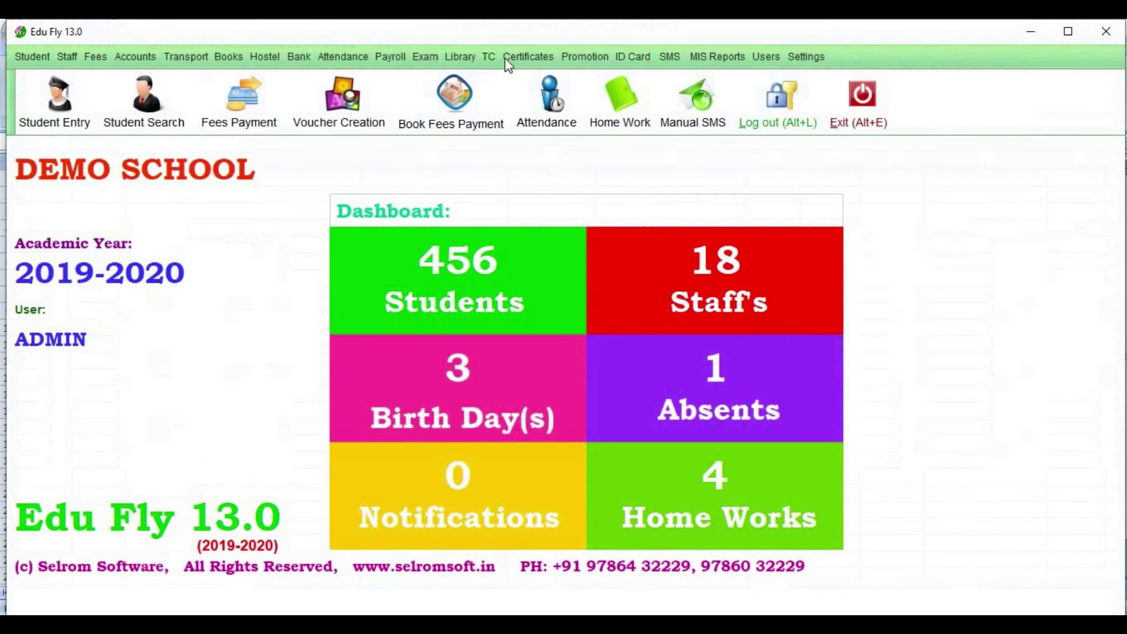
Open the Category Wise Books List report from the library reports and generate it.
click(452, 56)
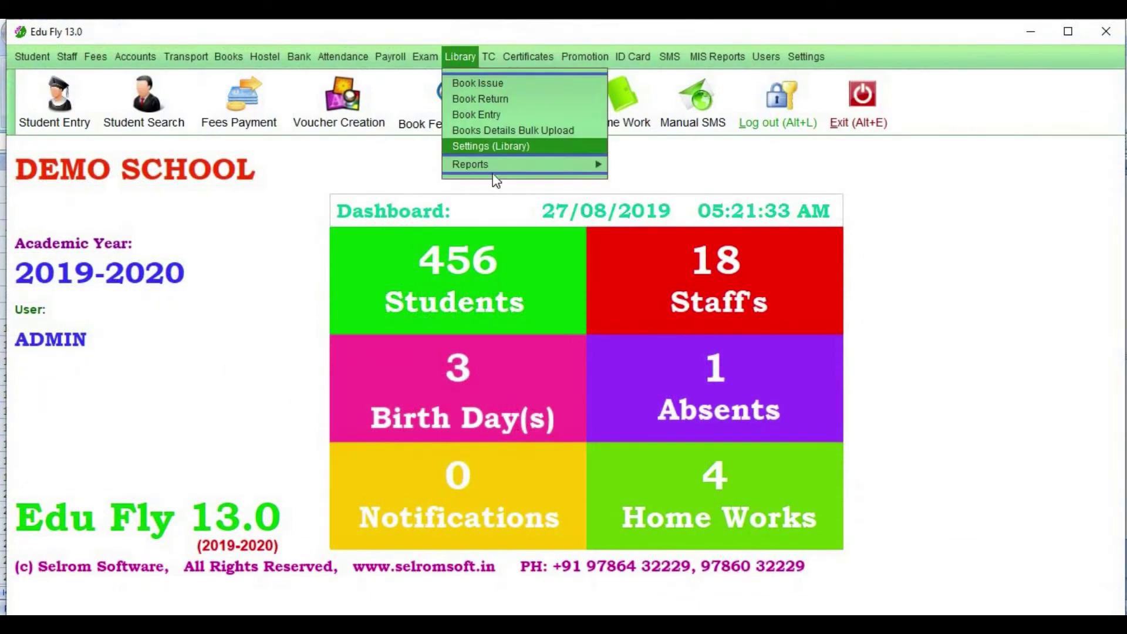
mouse_move(528, 165)
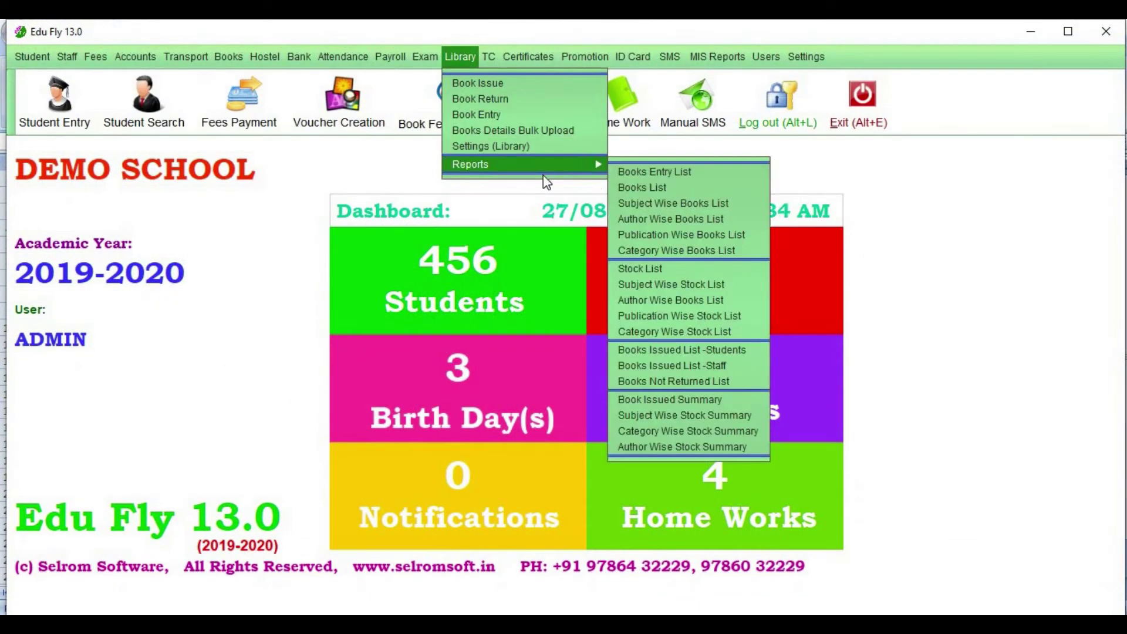
click(676, 251)
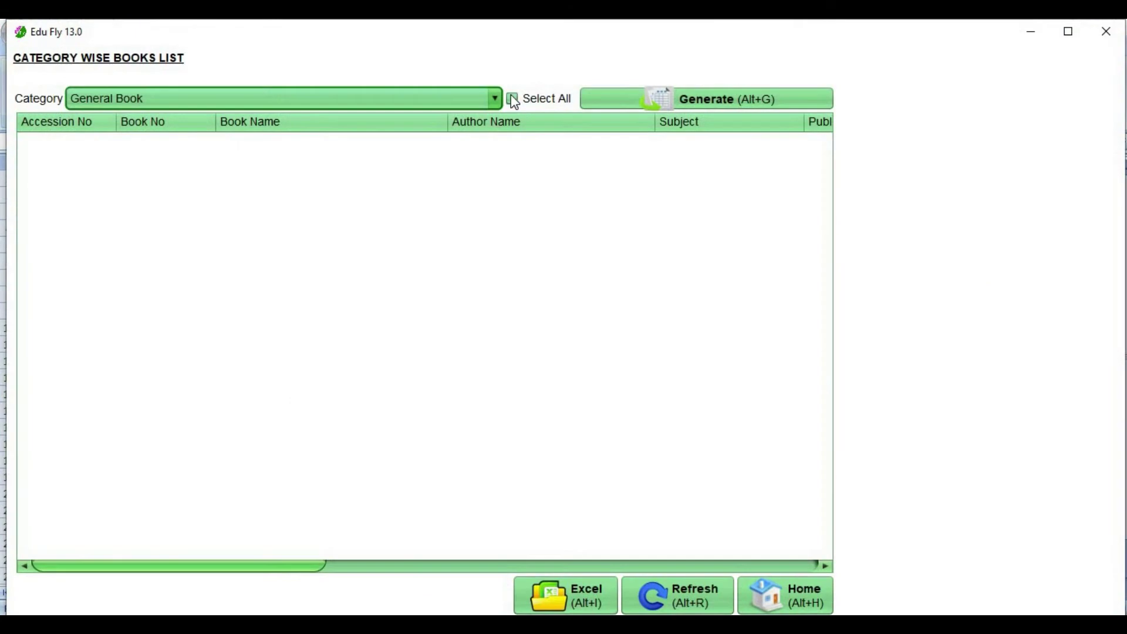
click(656, 97)
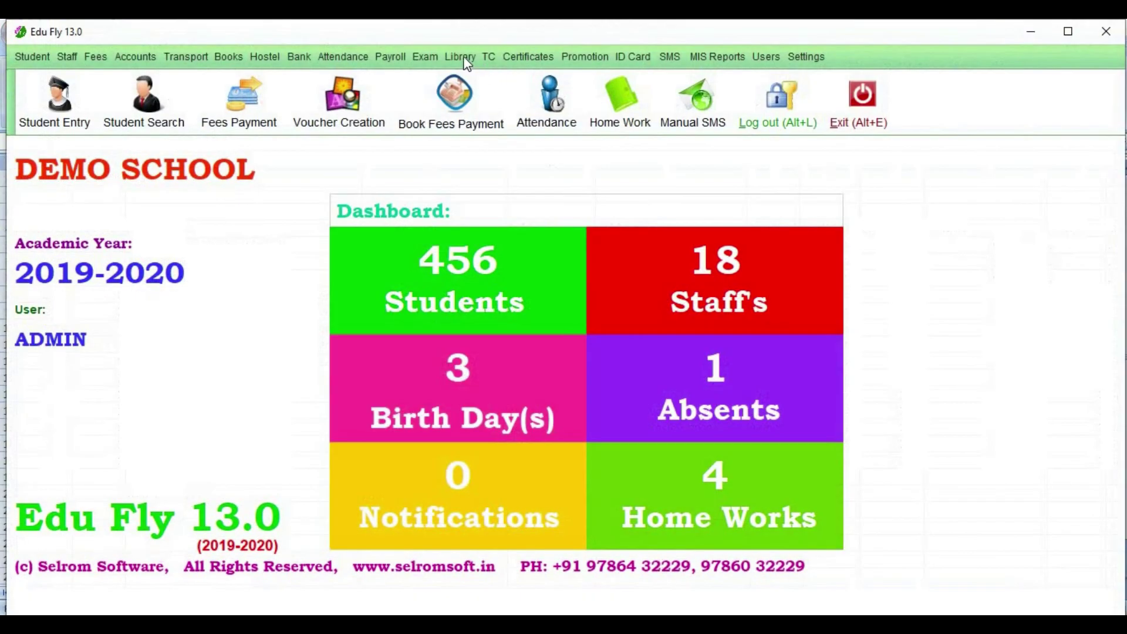
Generate the library's Stock List report and look through its rows and remaining columns.
click(460, 56)
mouse_move(555, 173)
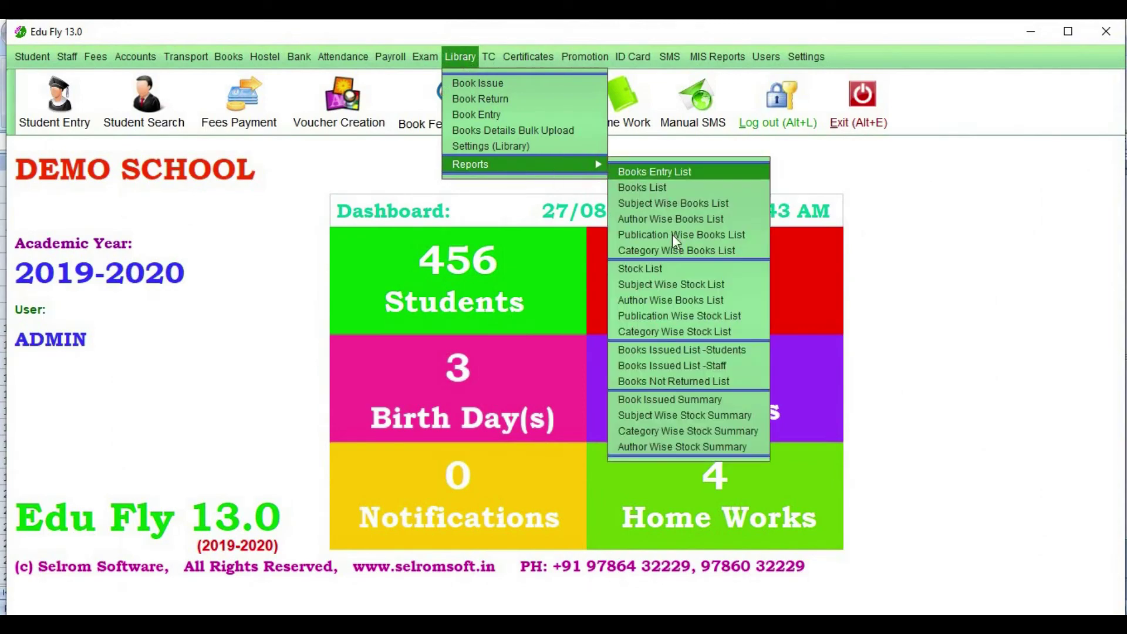
click(675, 269)
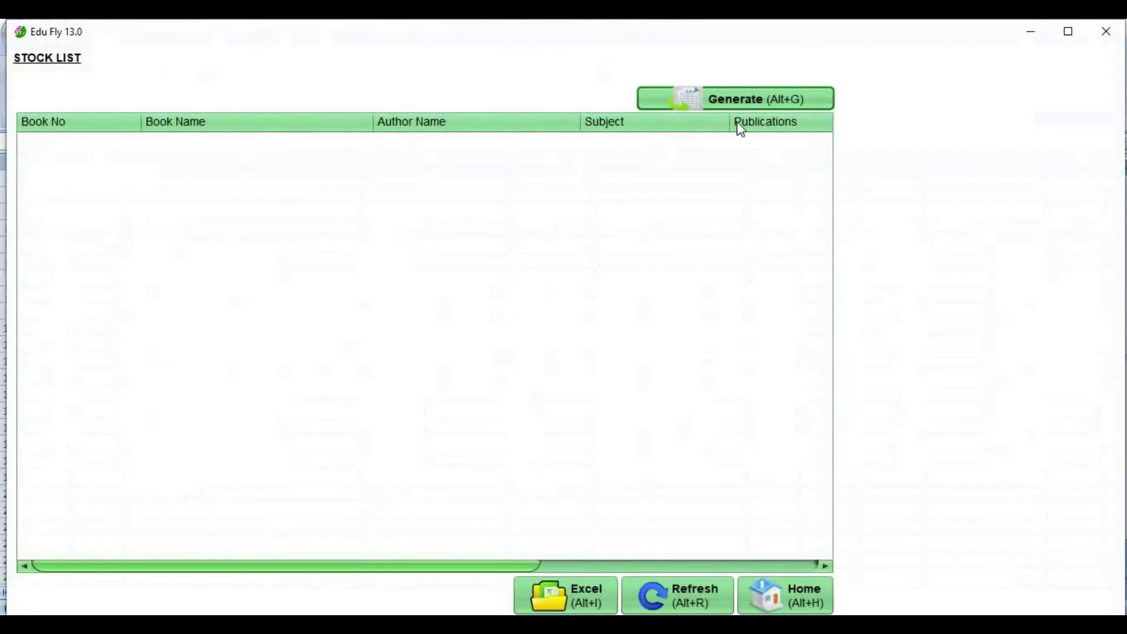
click(763, 98)
click(470, 142)
click(467, 184)
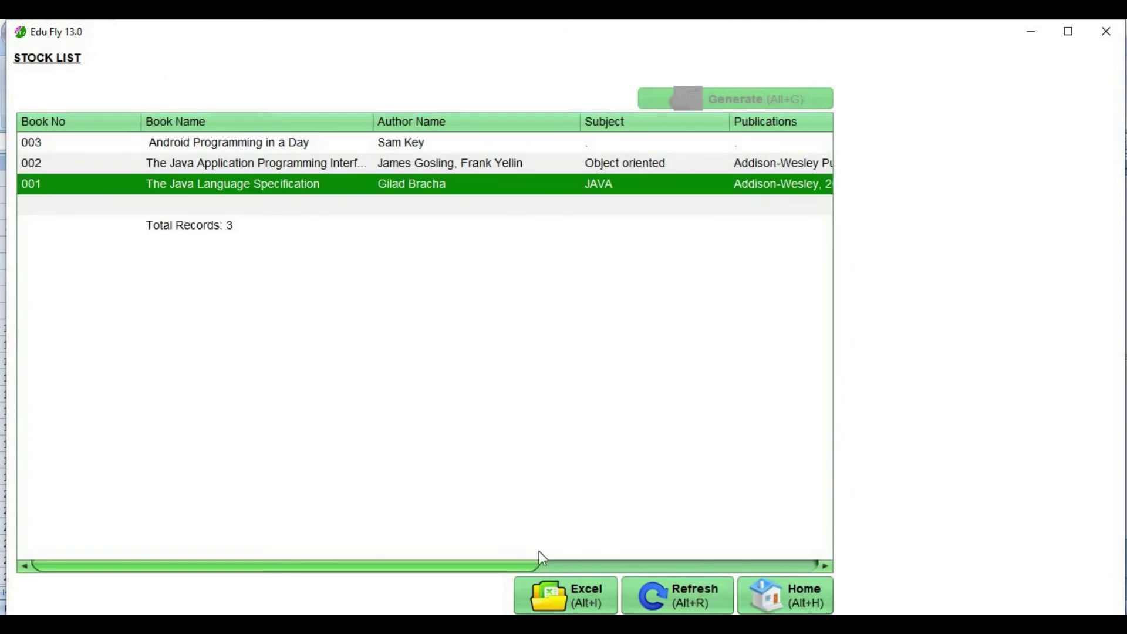
drag(524, 567, 864, 602)
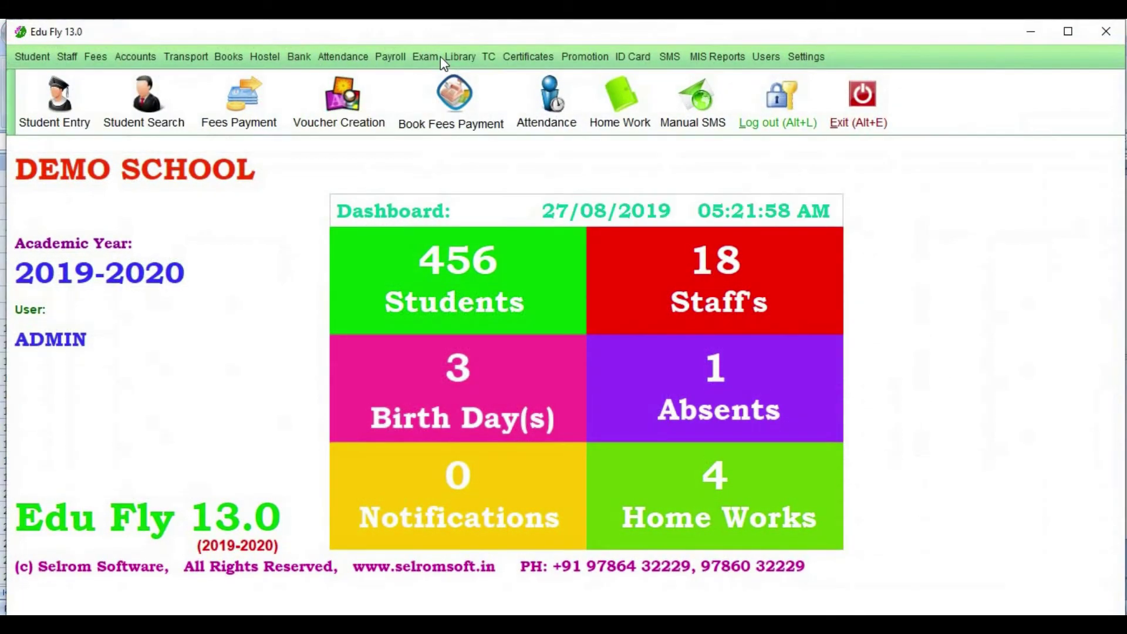
Generate the Subject Wise Stock List report for the JAVA subject and look through its columns.
click(459, 59)
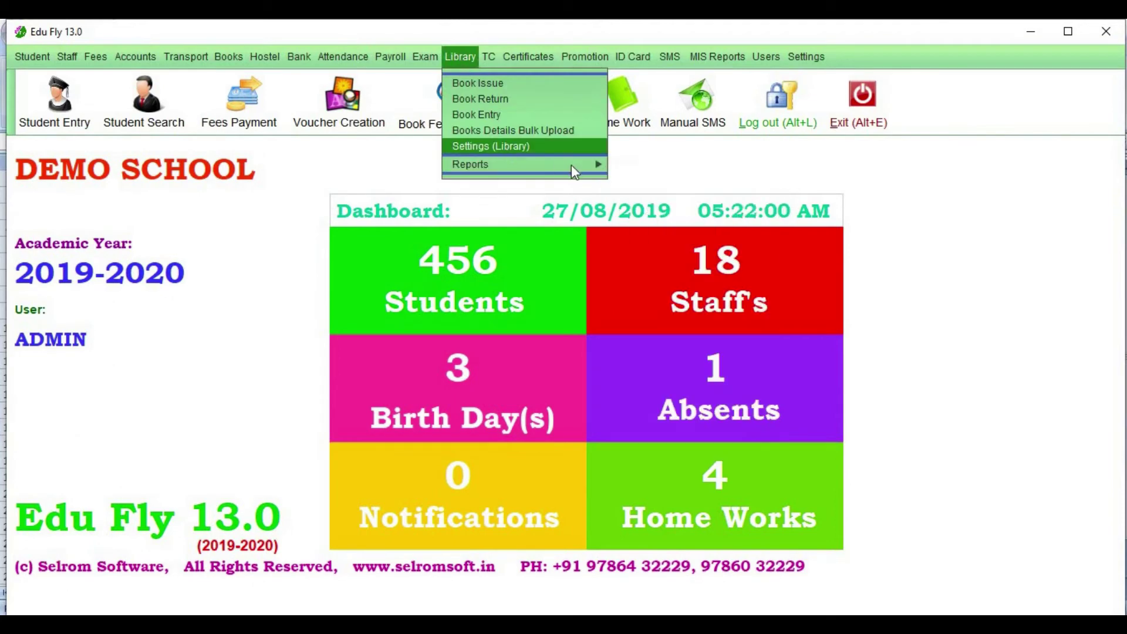
mouse_move(561, 164)
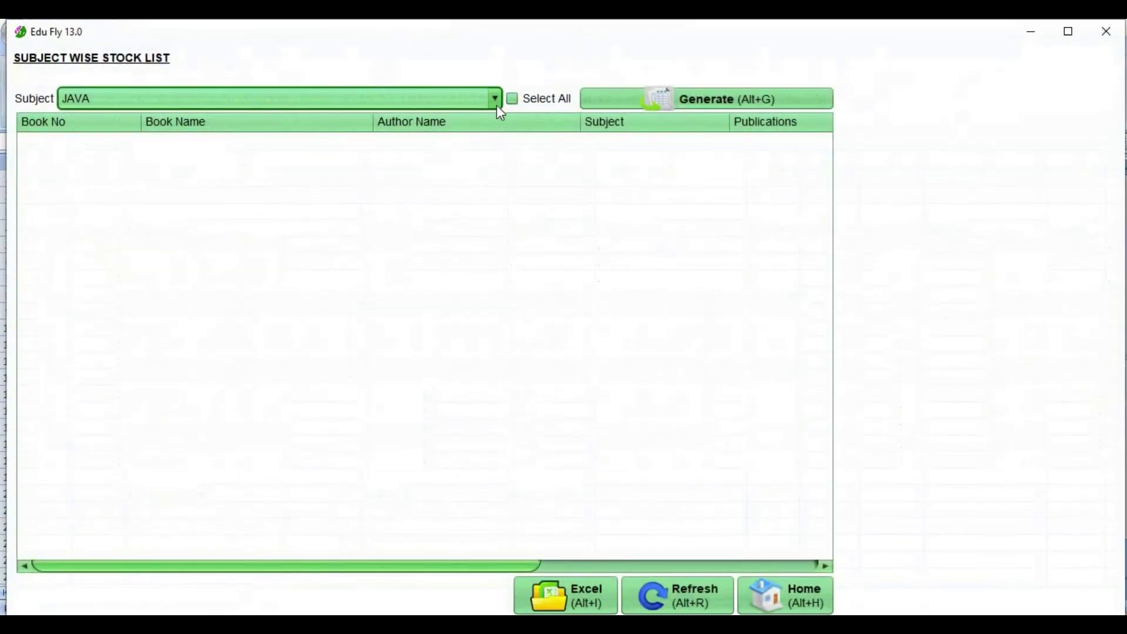
click(662, 101)
click(590, 144)
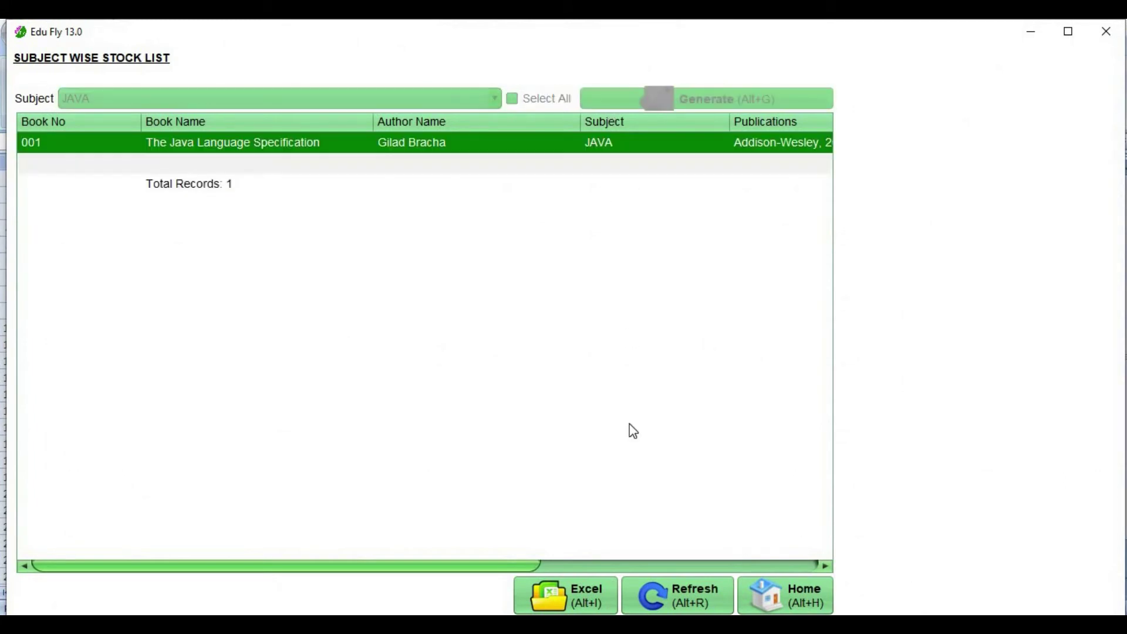
click(613, 567)
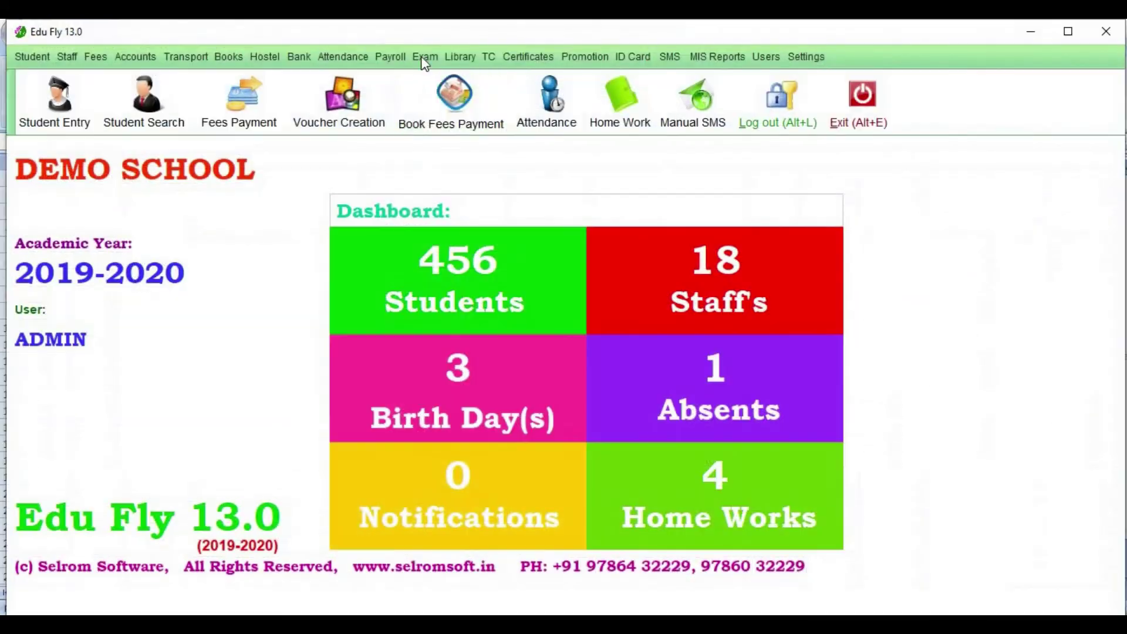
Generate the Author Wise Stock List report for all authors and return to the dashboard.
click(424, 57)
mouse_move(460, 57)
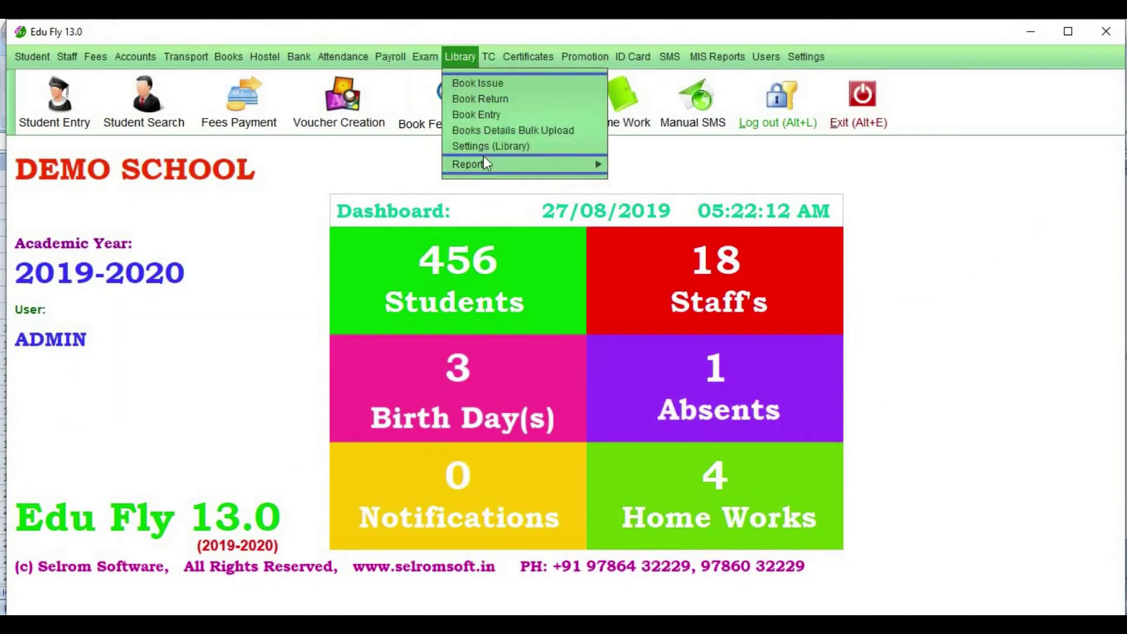
mouse_move(487, 163)
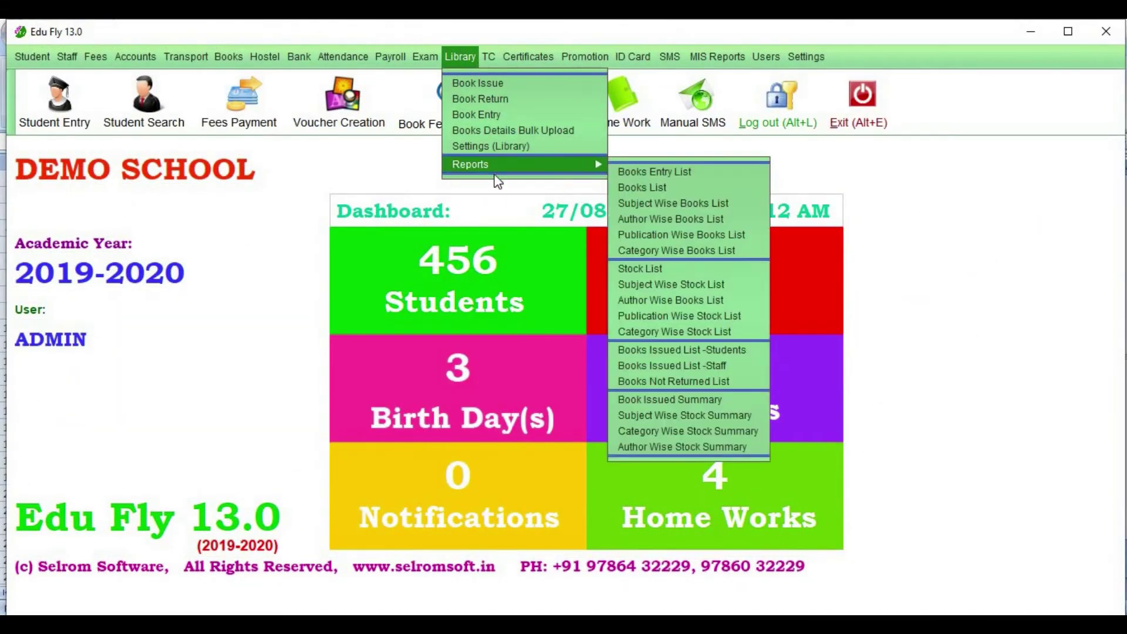
click(670, 299)
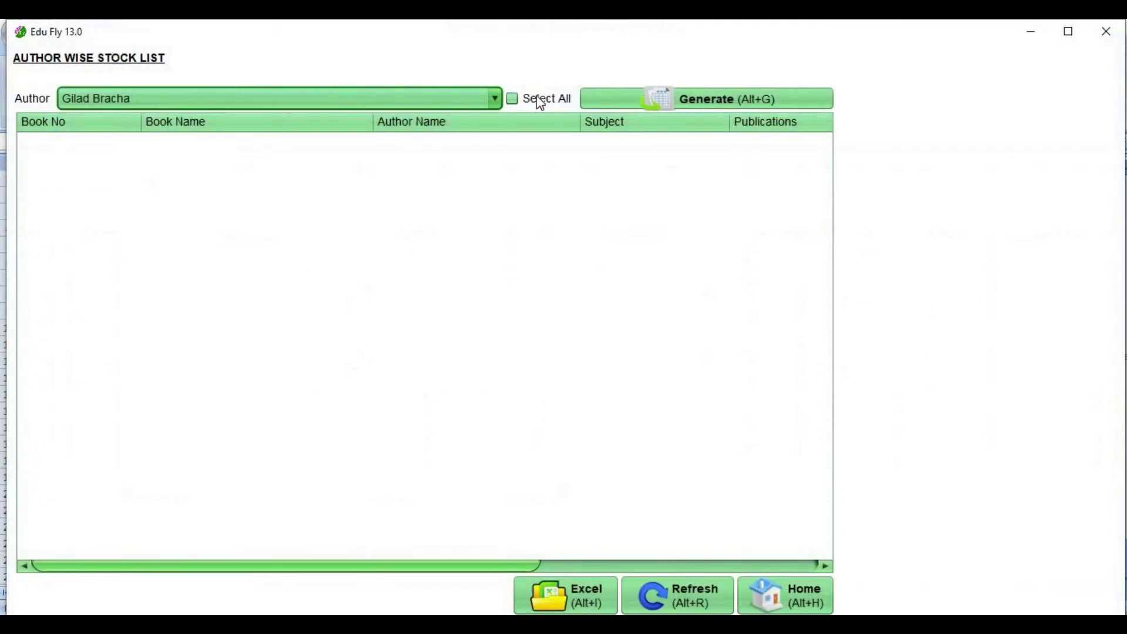
click(541, 104)
click(637, 96)
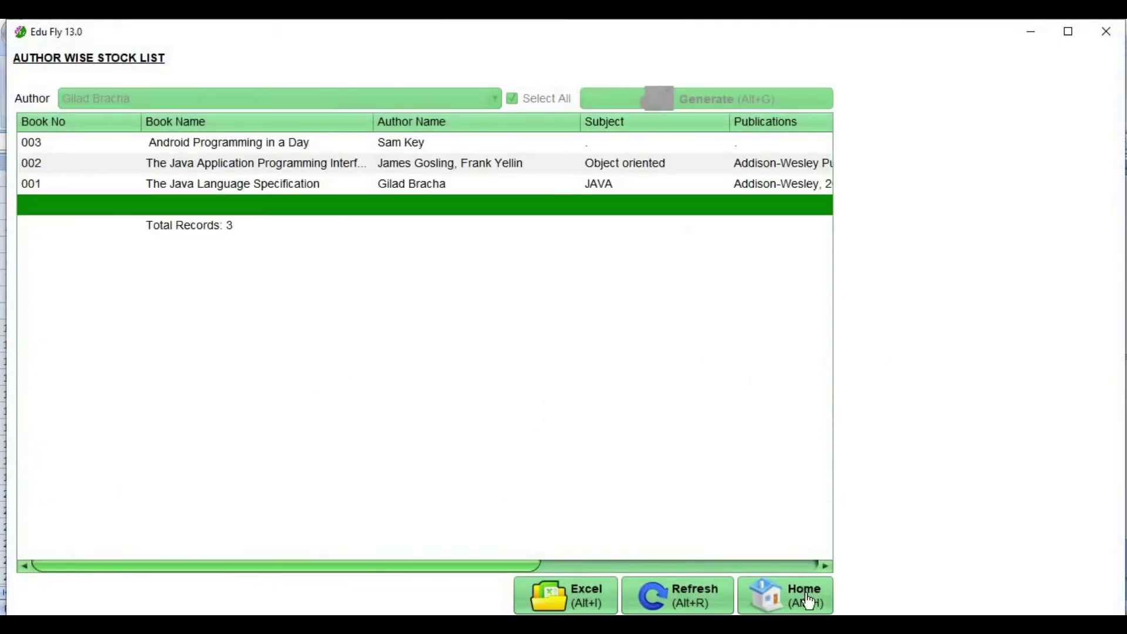
click(809, 599)
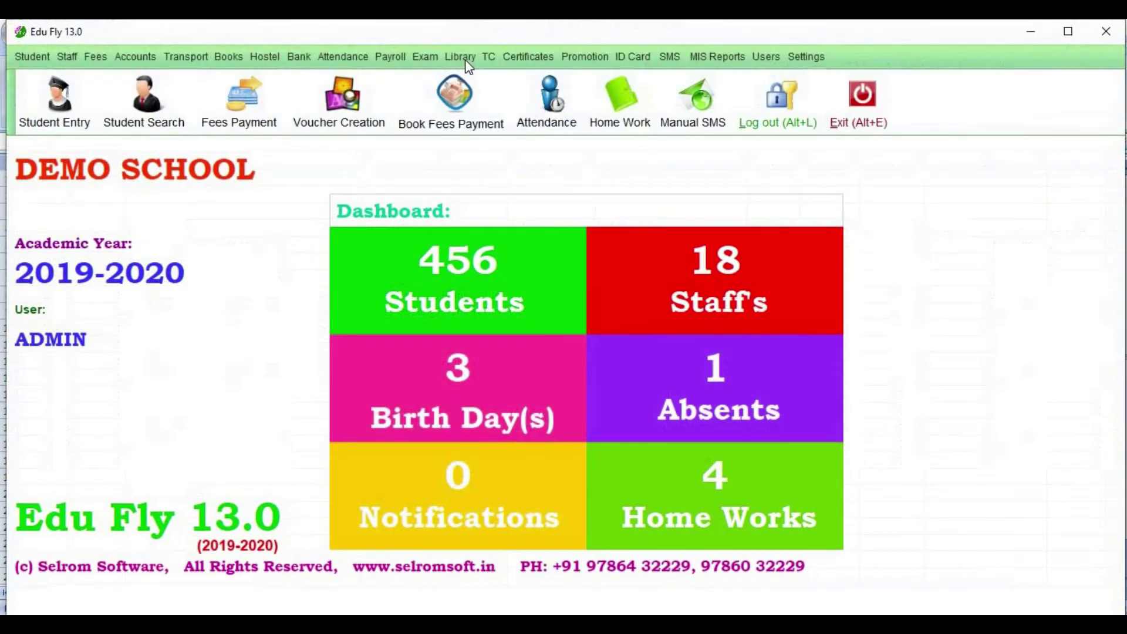
Generate the Publication Wise Stock List report for all publications and look through its columns.
click(460, 57)
mouse_move(520, 165)
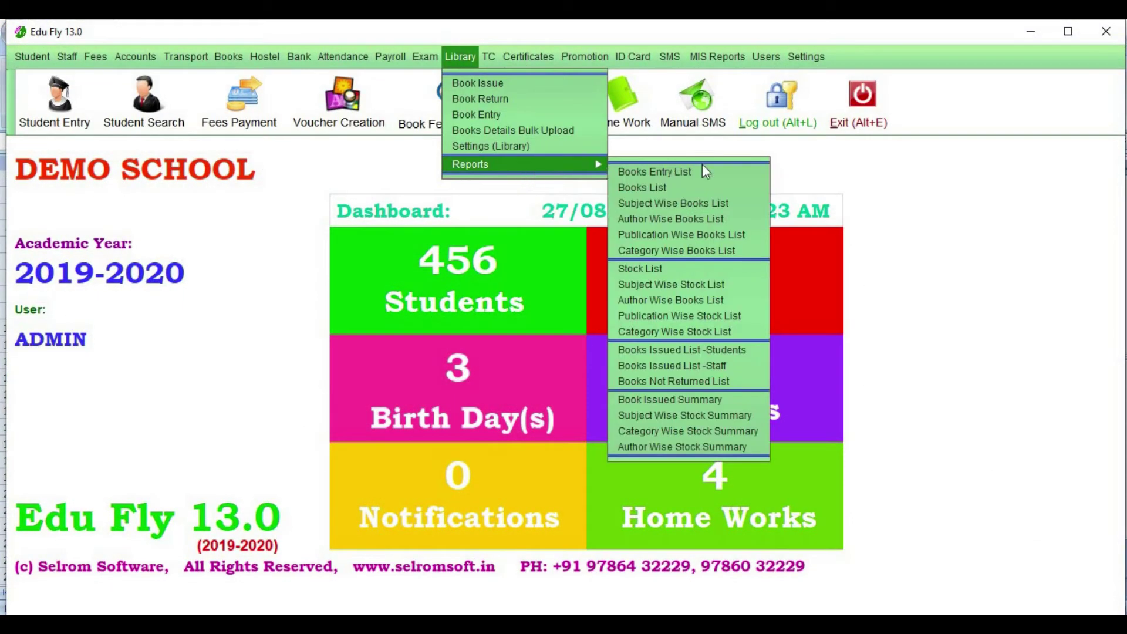
click(732, 317)
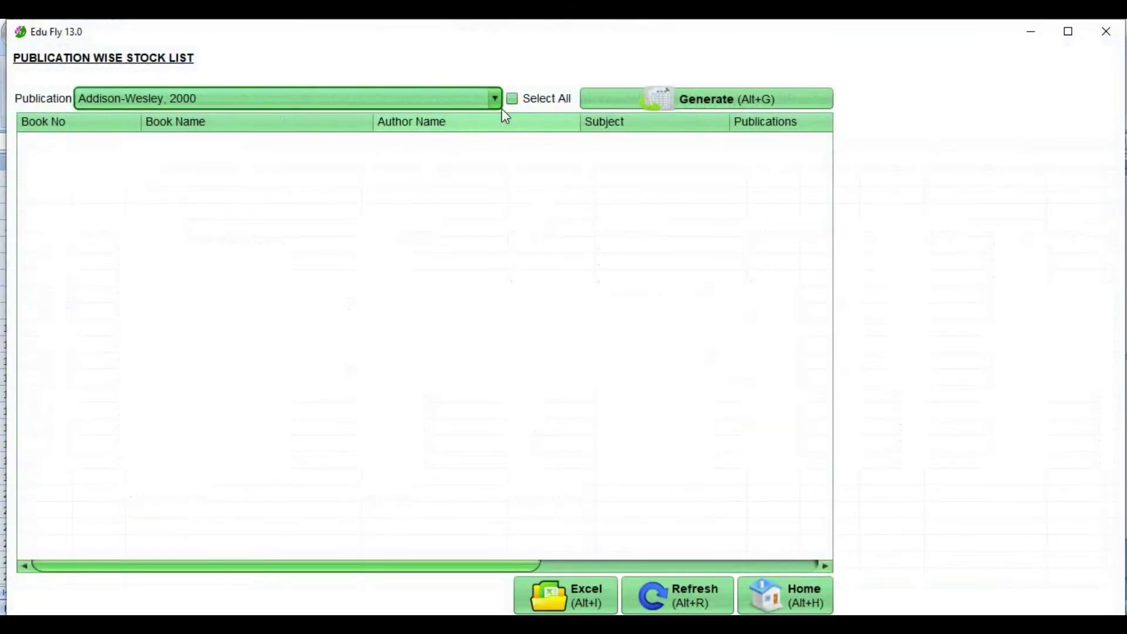
click(564, 100)
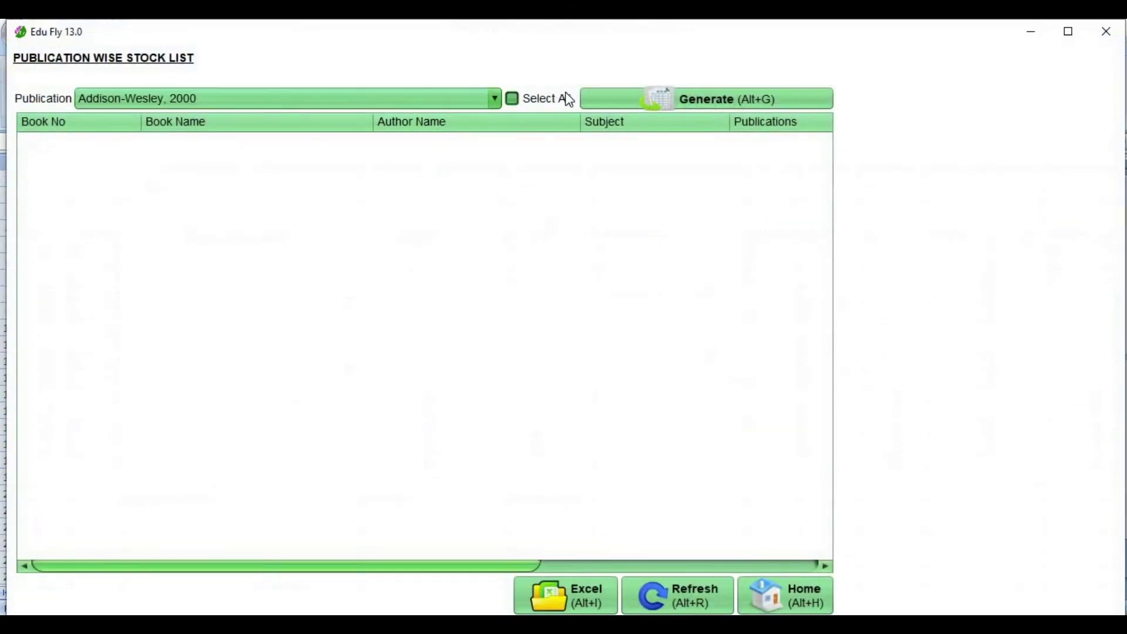
click(669, 101)
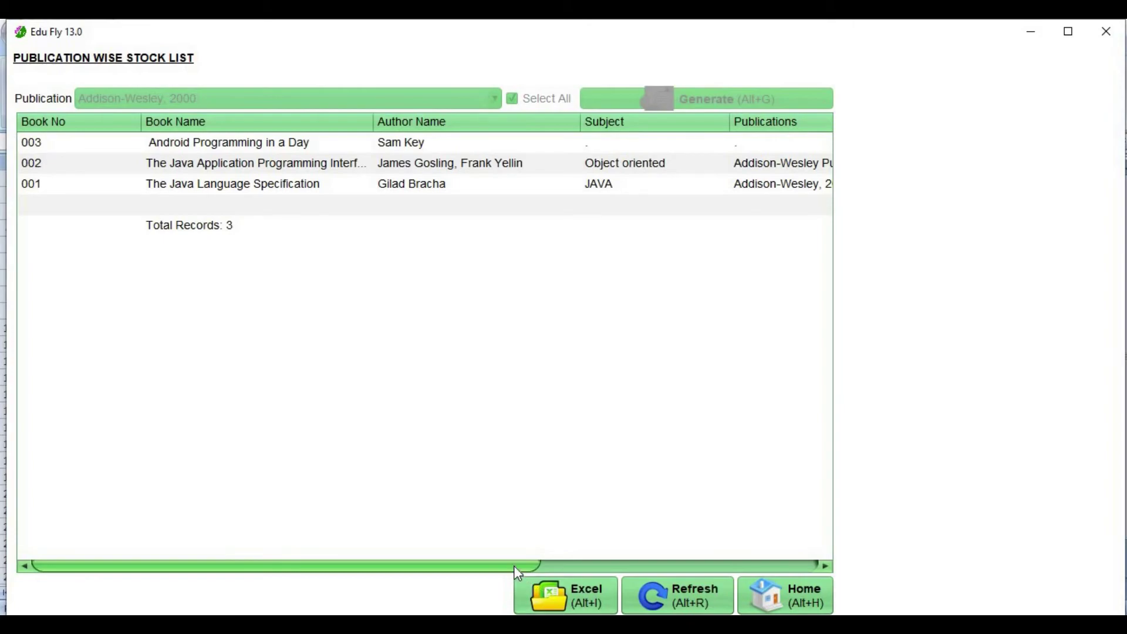
drag(512, 566, 611, 565)
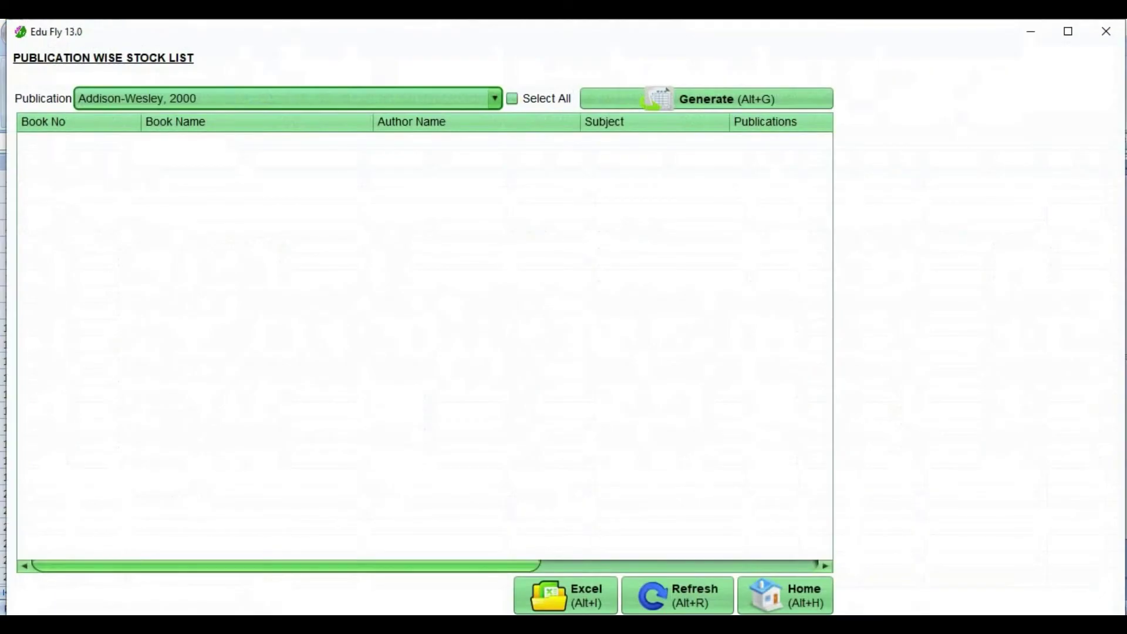
Generate the publication wise stock list again with all publications selected and review its columns.
click(548, 98)
click(554, 98)
click(613, 100)
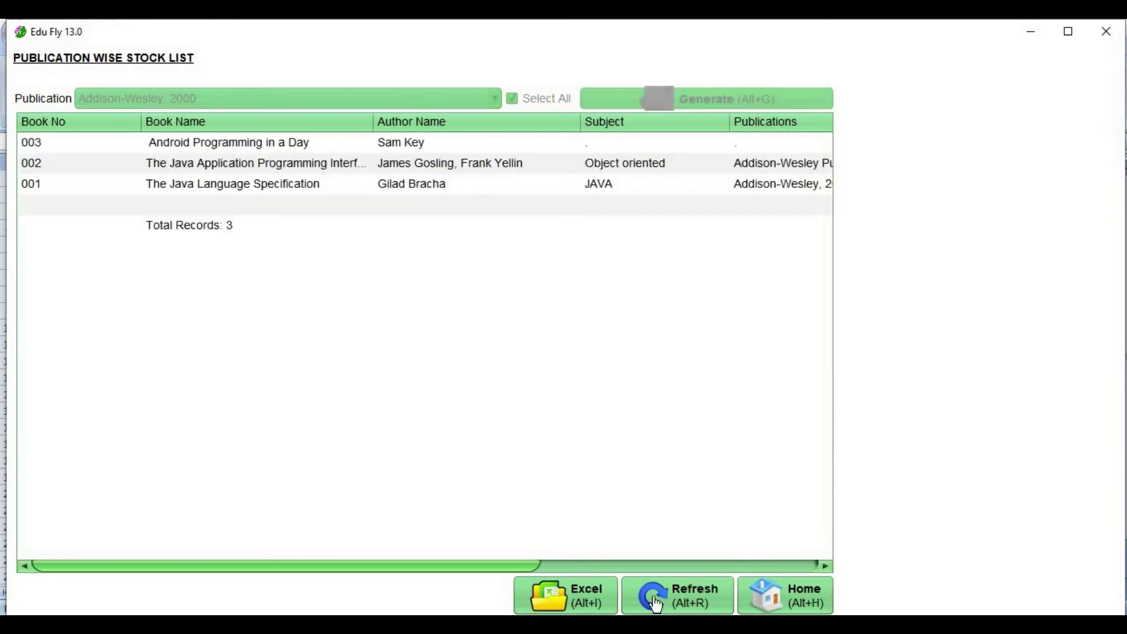
click(649, 567)
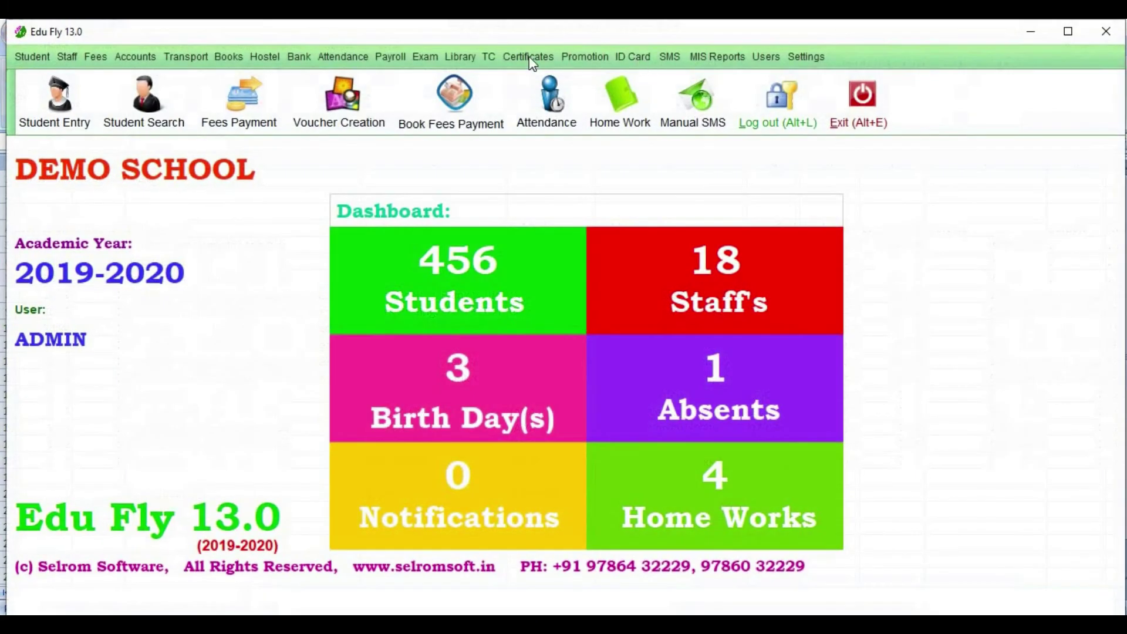
Generate the Category Wise Stock List report for all categories and look through its columns.
click(462, 56)
mouse_move(509, 165)
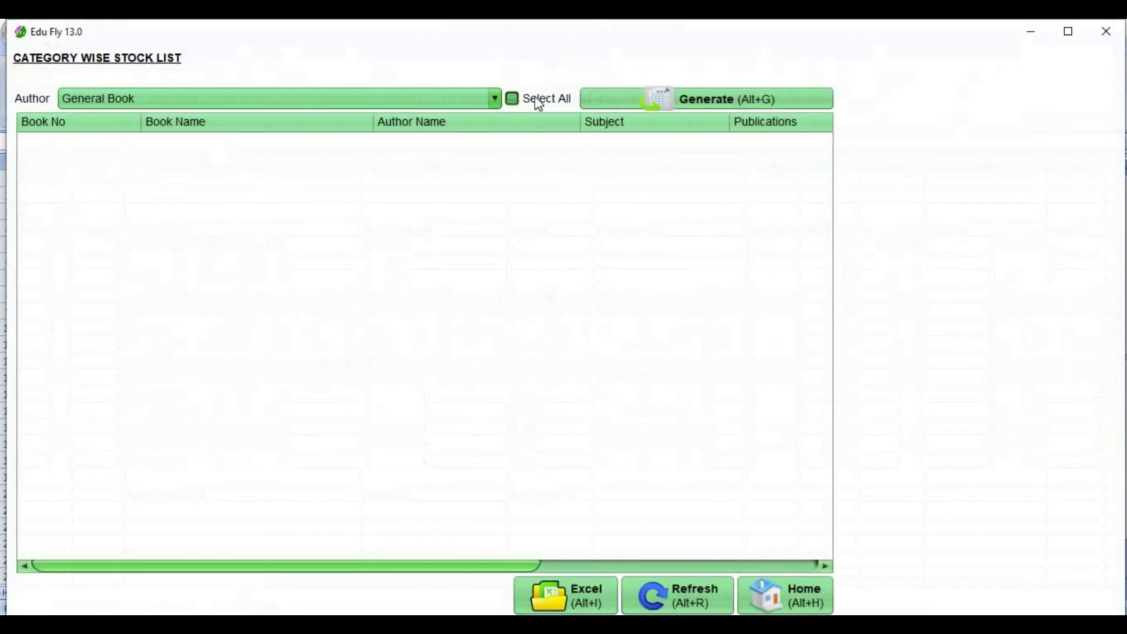
click(534, 100)
click(617, 98)
click(628, 565)
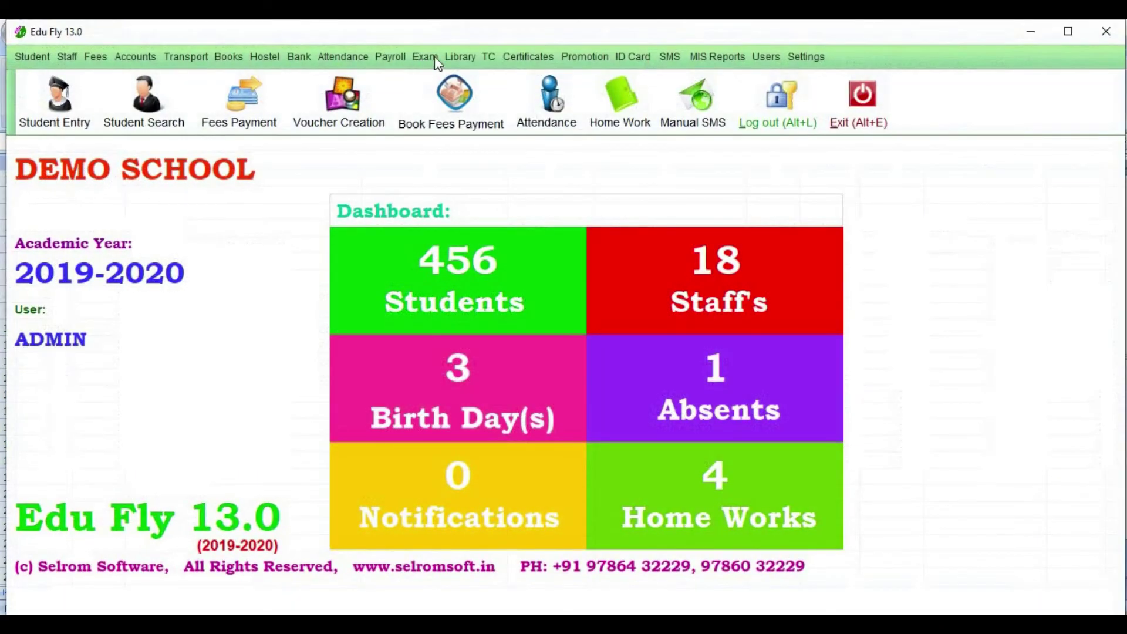
Generate the Books Issued List for students covering 01/08/2019 to 31/08/2019.
click(461, 56)
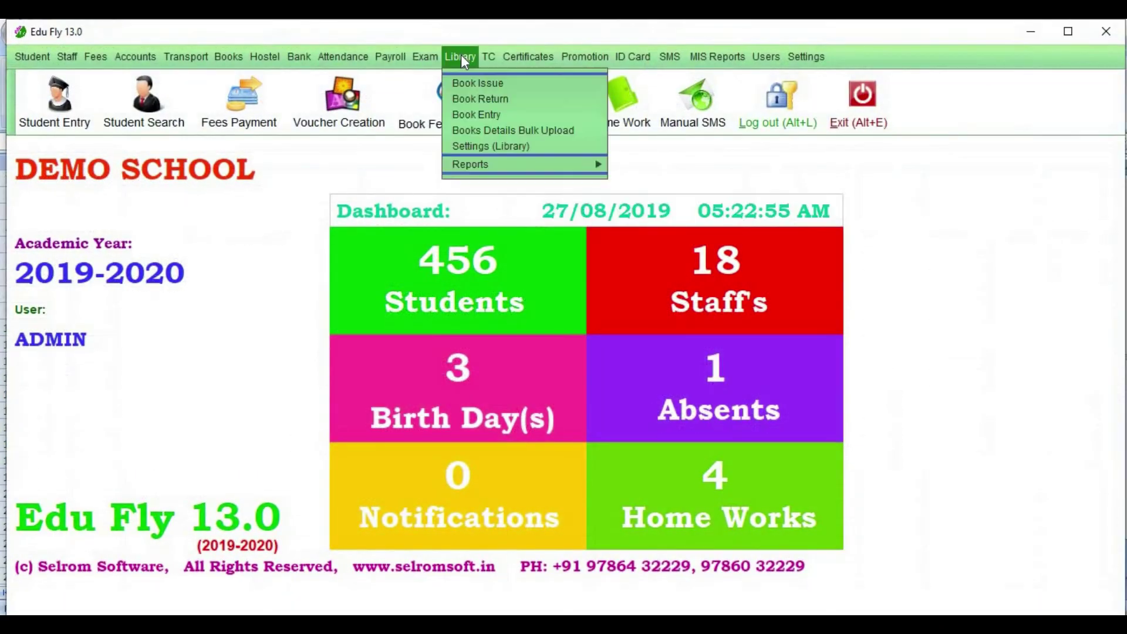
mouse_move(528, 164)
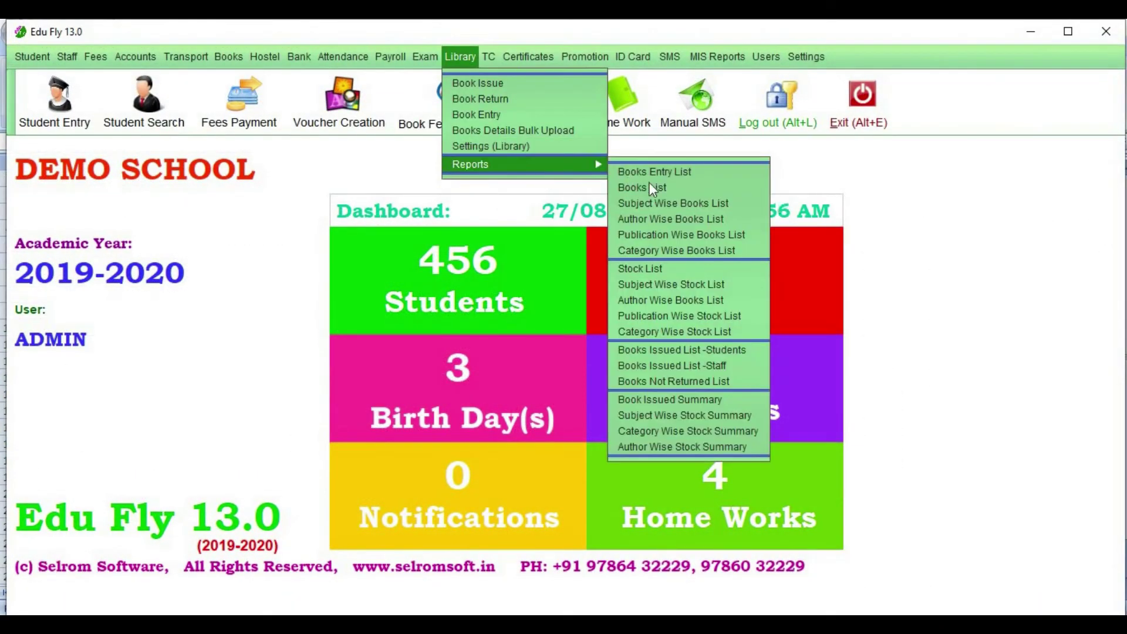
click(707, 350)
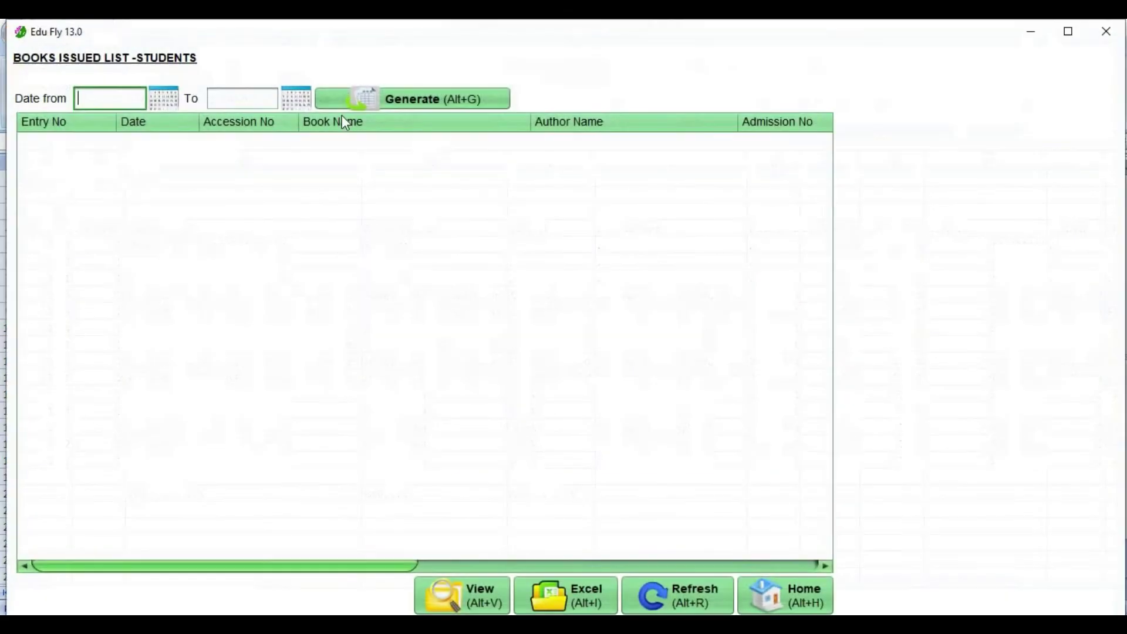
click(166, 101)
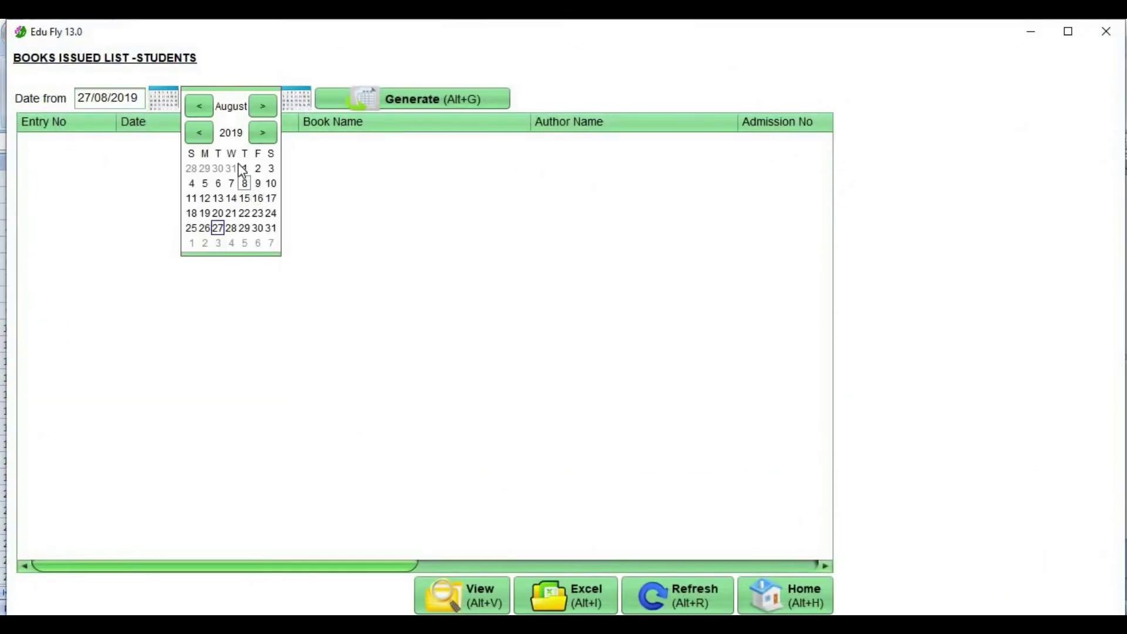
click(244, 168)
click(297, 100)
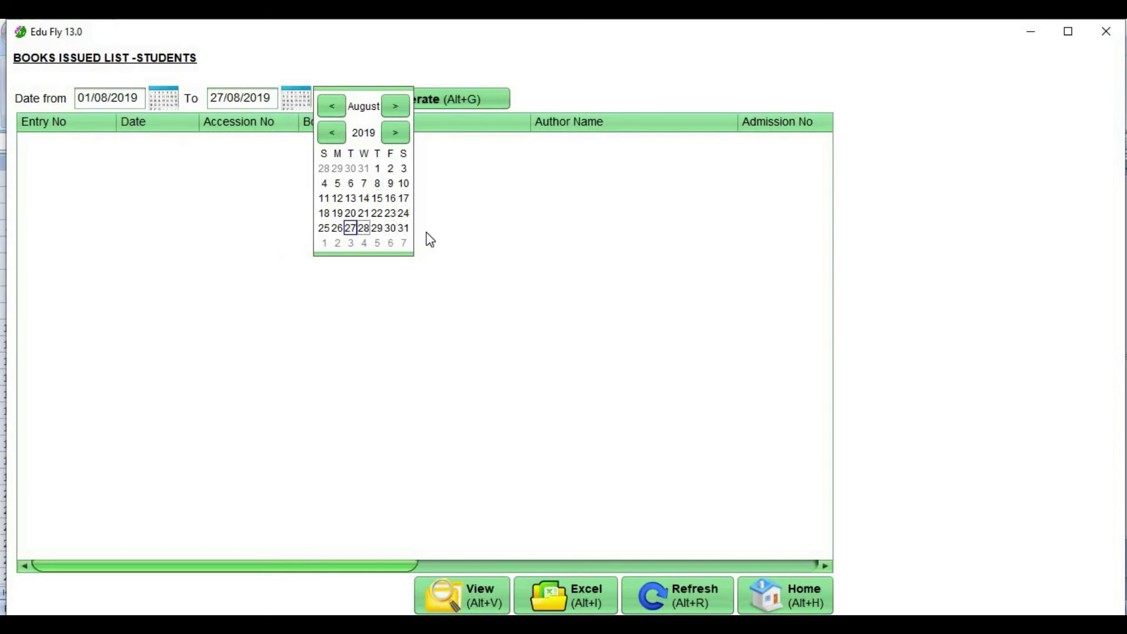
click(404, 229)
click(437, 104)
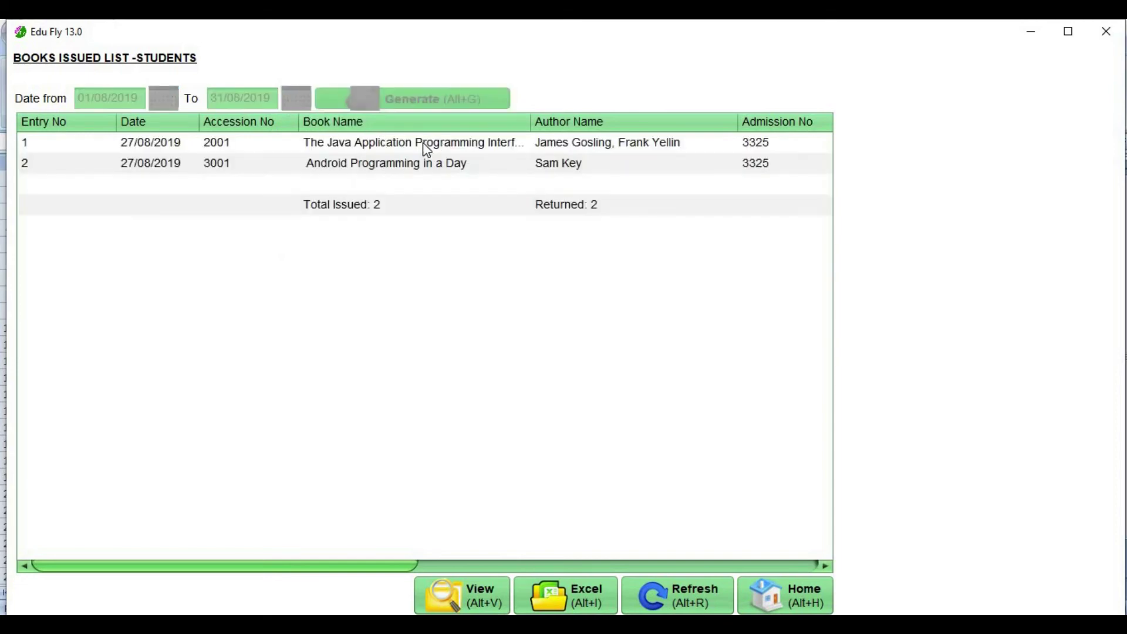
Look through the student issued list's columns as far as Status and return to the dashboard.
click(421, 172)
click(576, 565)
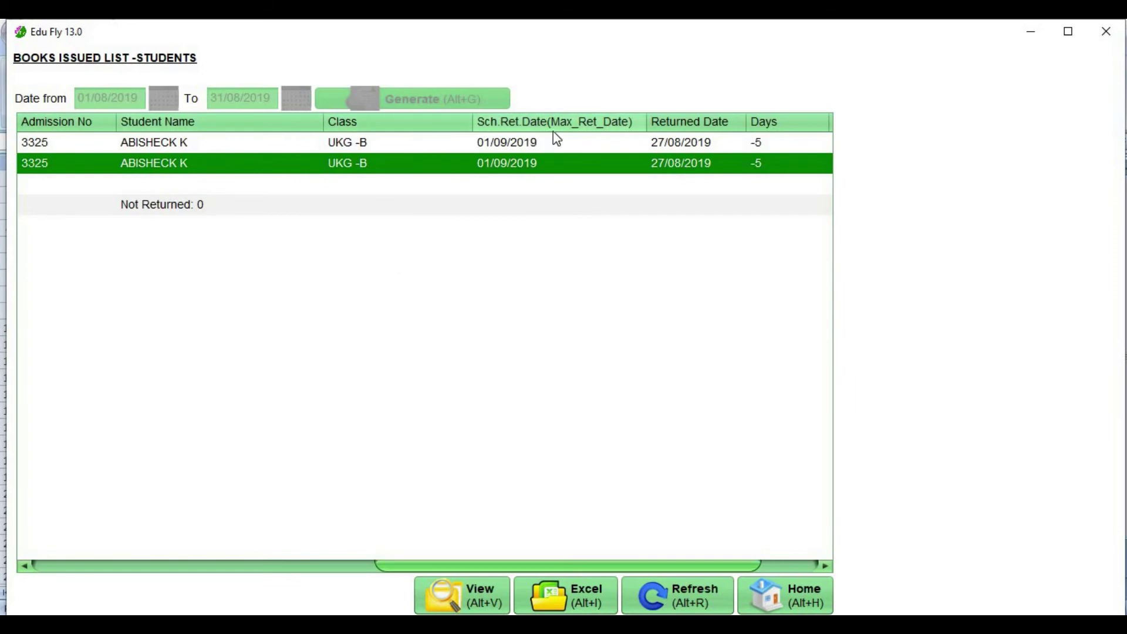
click(792, 564)
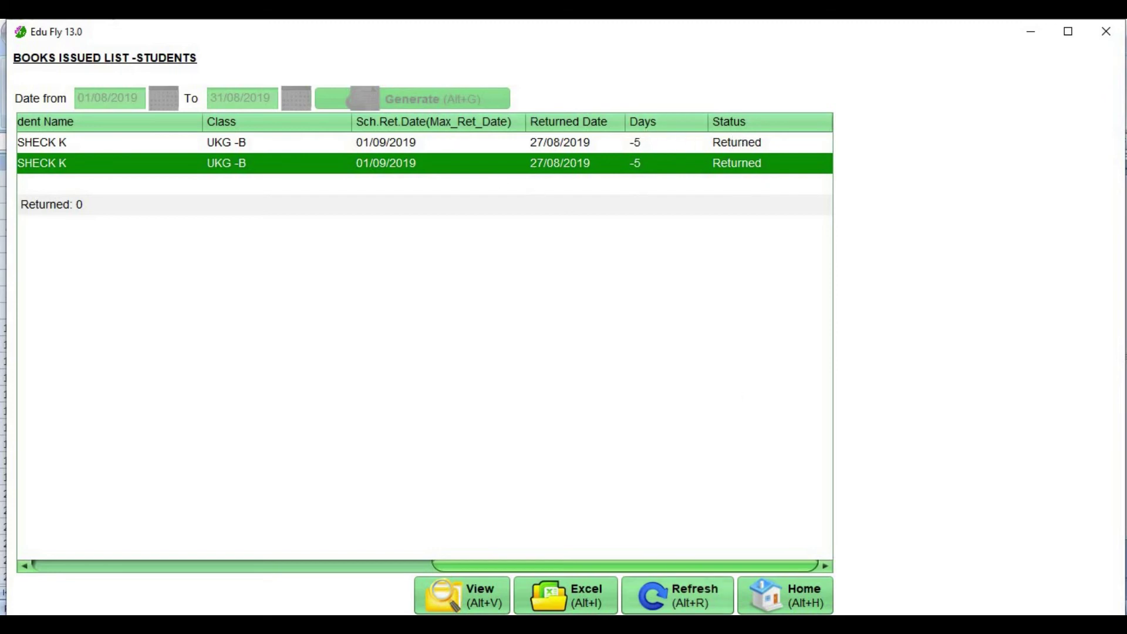
click(785, 596)
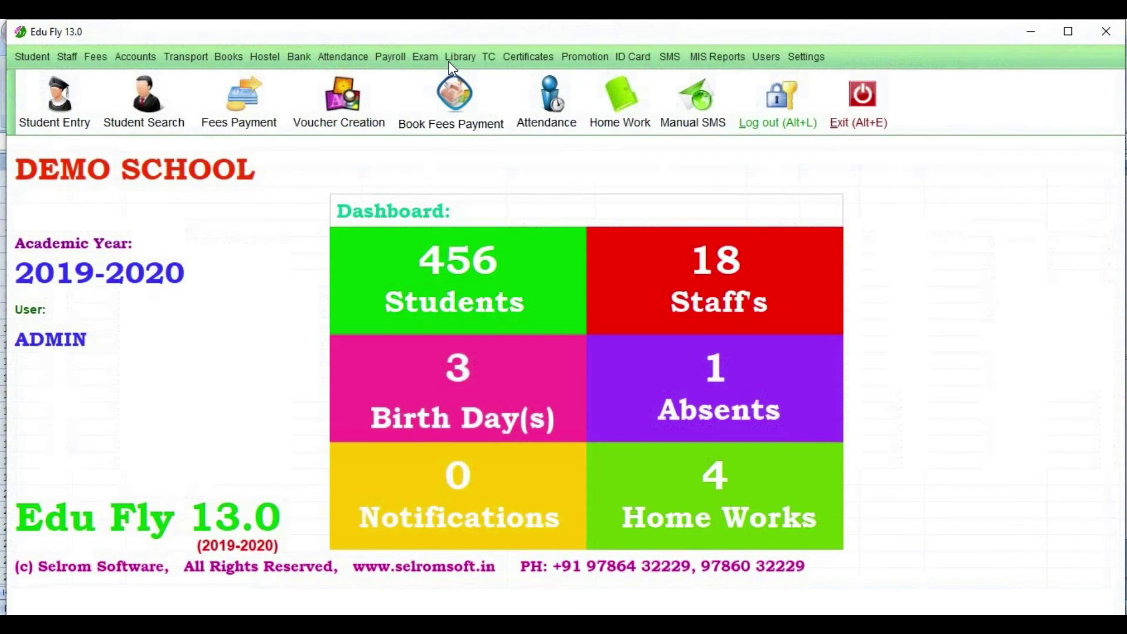
Open the Books Issued List report for staff from the library reports.
click(455, 58)
mouse_move(511, 165)
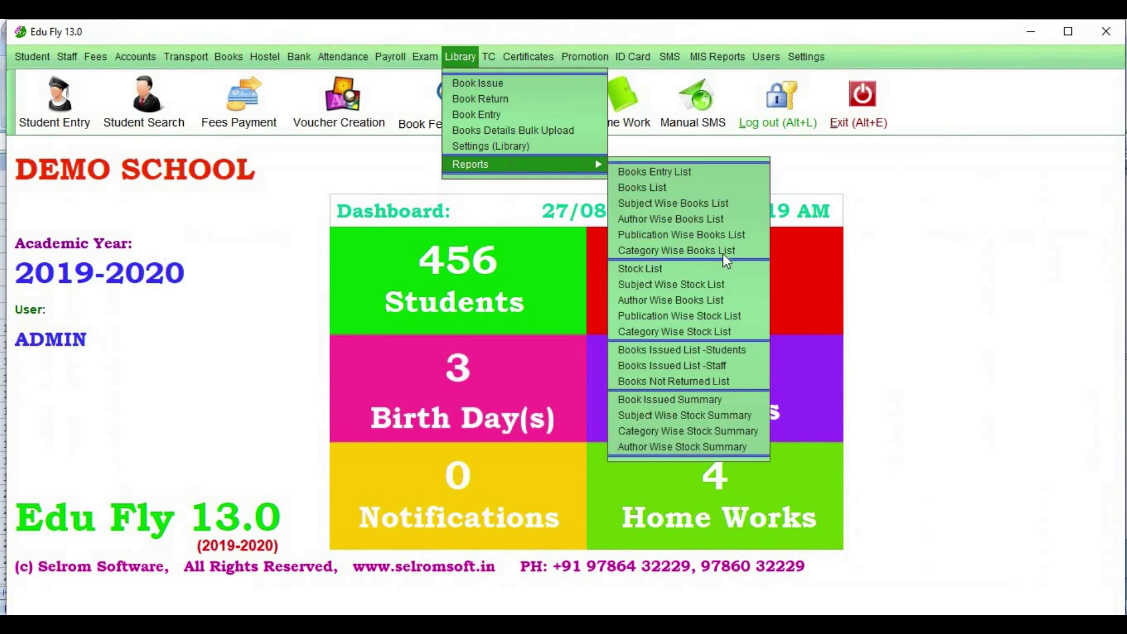
click(735, 367)
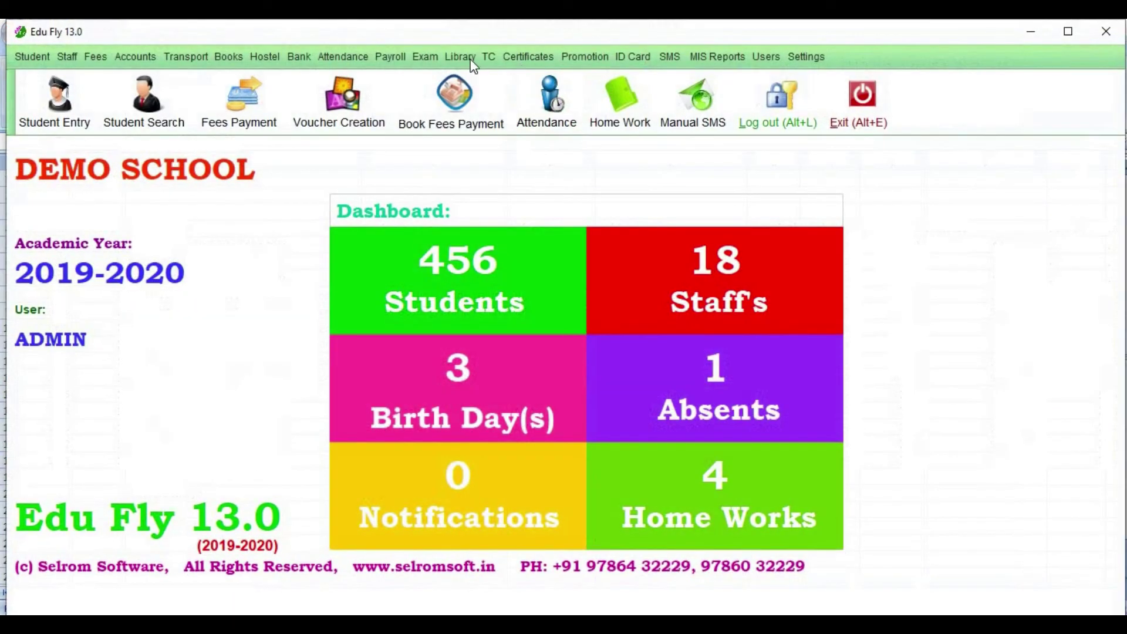
Open the Books Not Returned List report from the library reports and generate it.
click(460, 57)
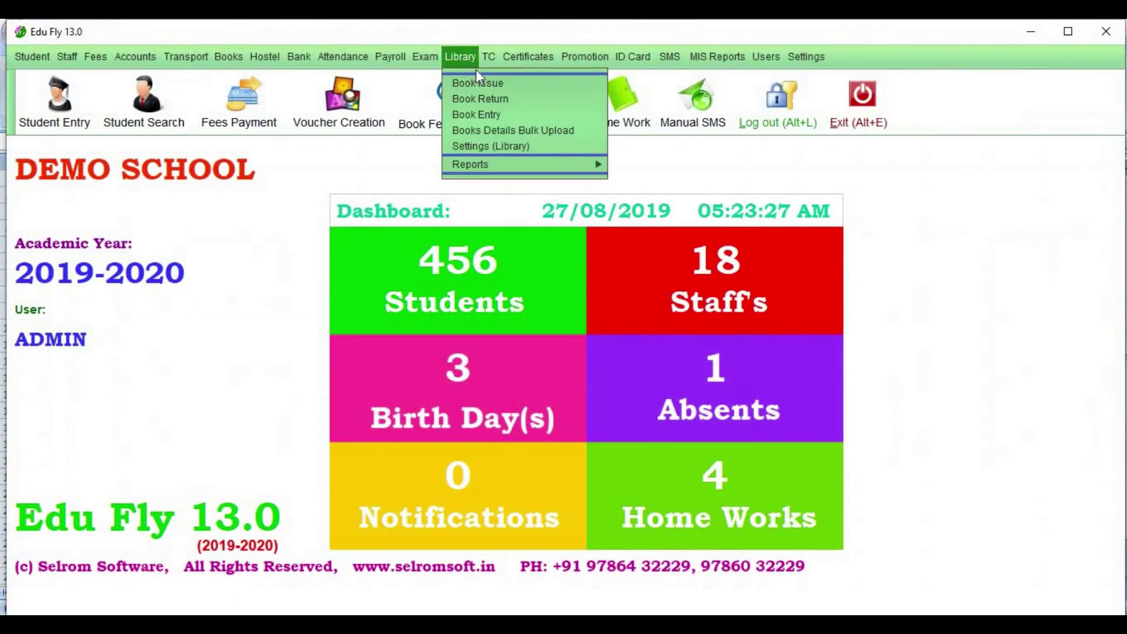
mouse_move(522, 166)
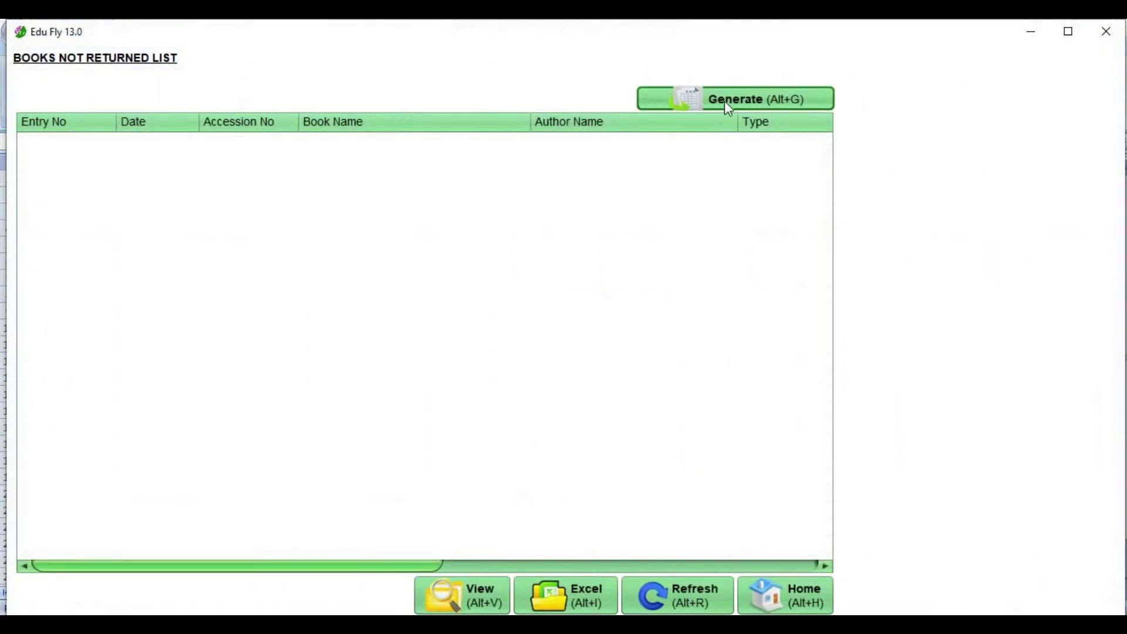
click(725, 100)
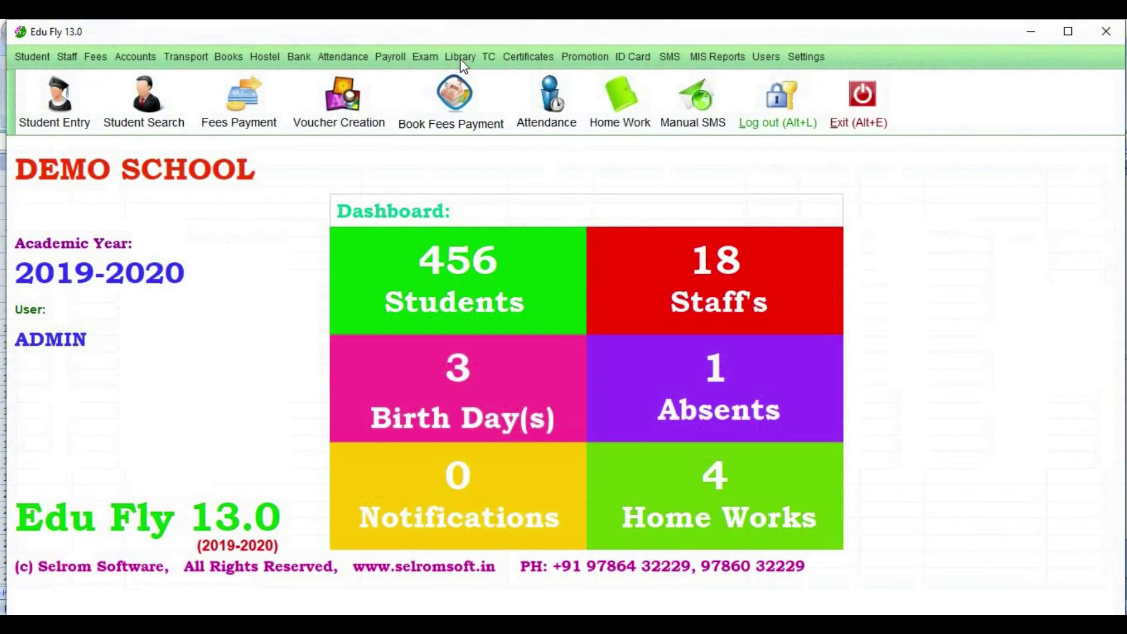
Generate the Books Issued Summary for 01/08/2019 to 31/08/2019, review its first row and return to the dashboard.
click(460, 57)
mouse_move(506, 165)
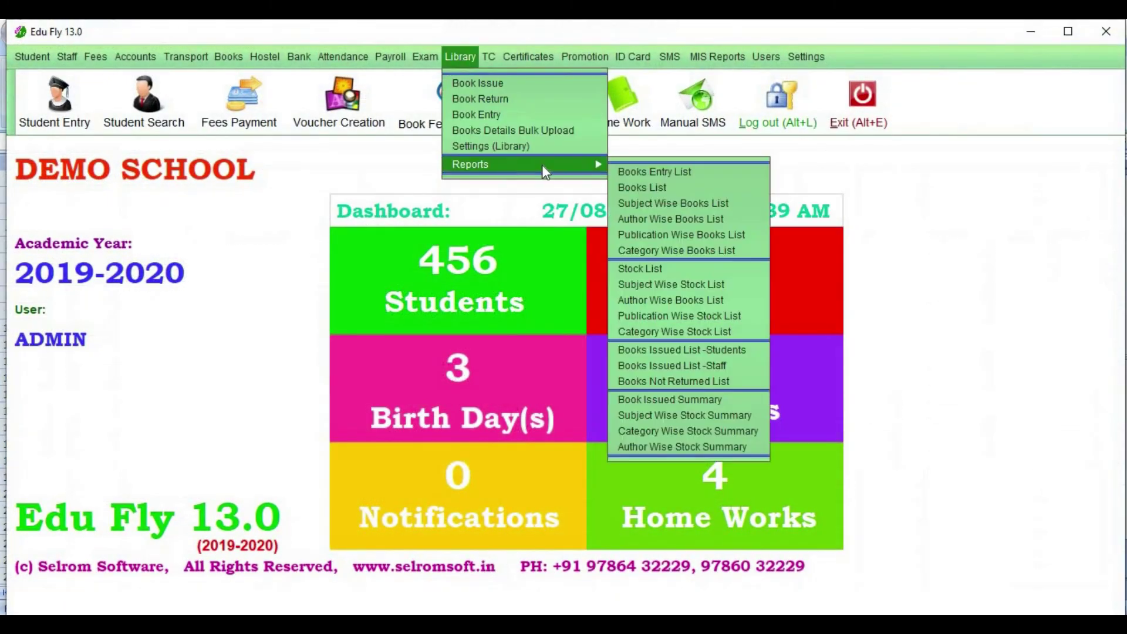
click(713, 403)
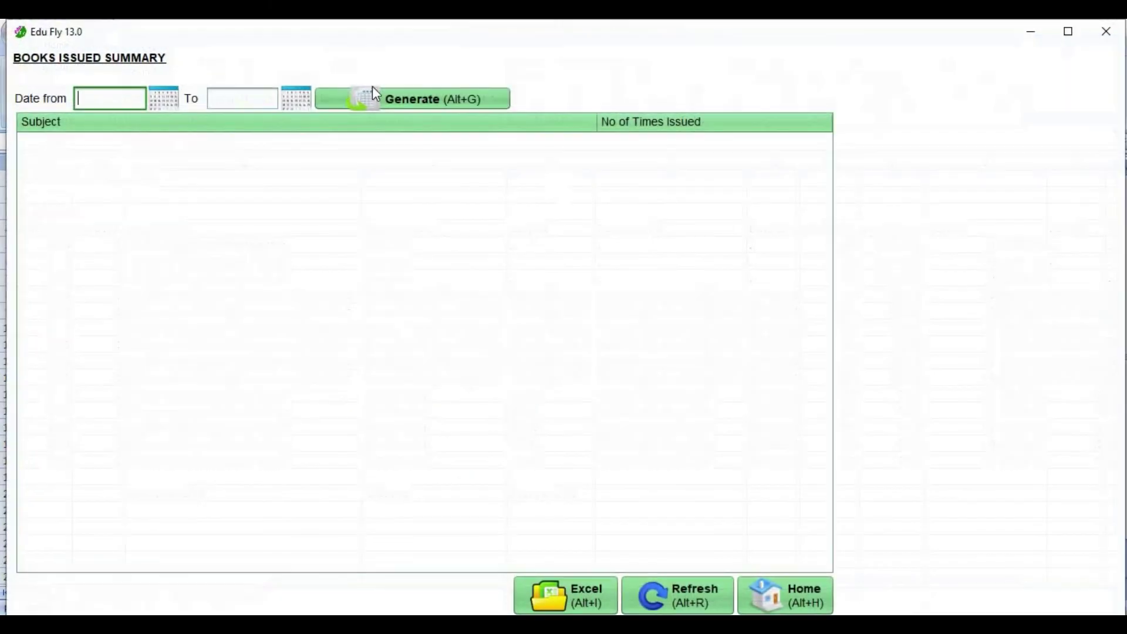
click(164, 99)
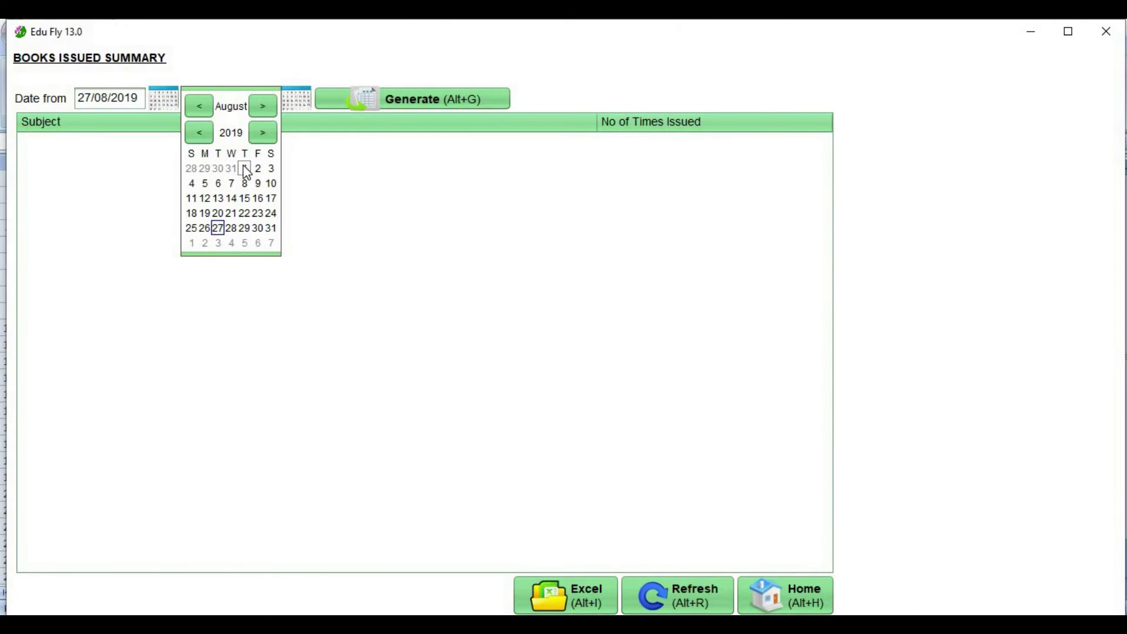
click(246, 169)
click(289, 100)
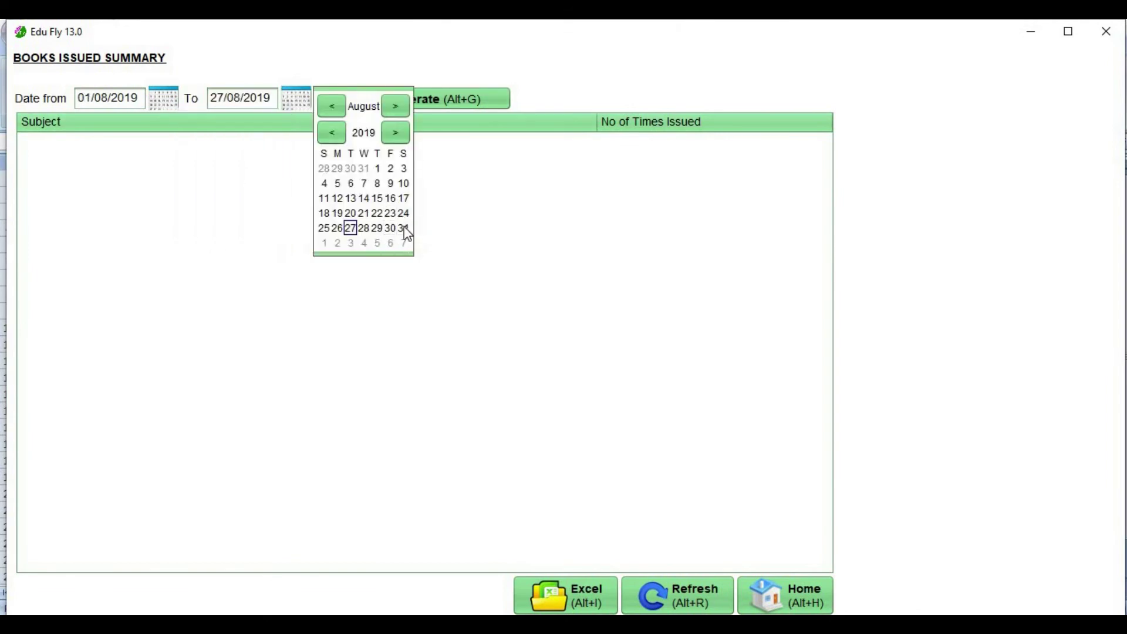
click(404, 228)
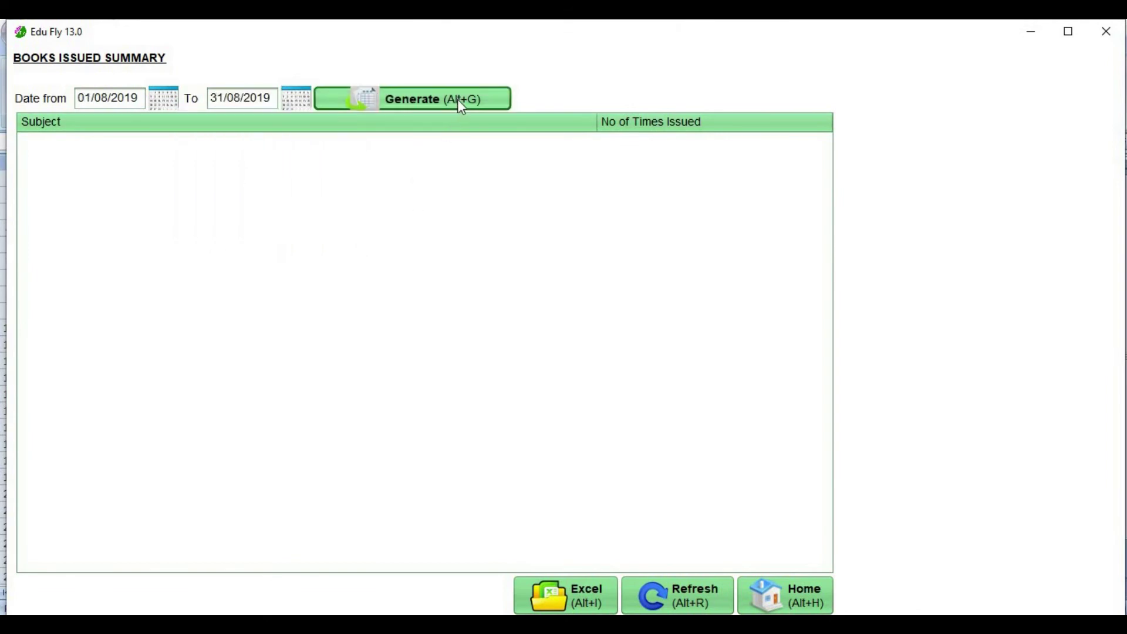
click(457, 101)
click(551, 150)
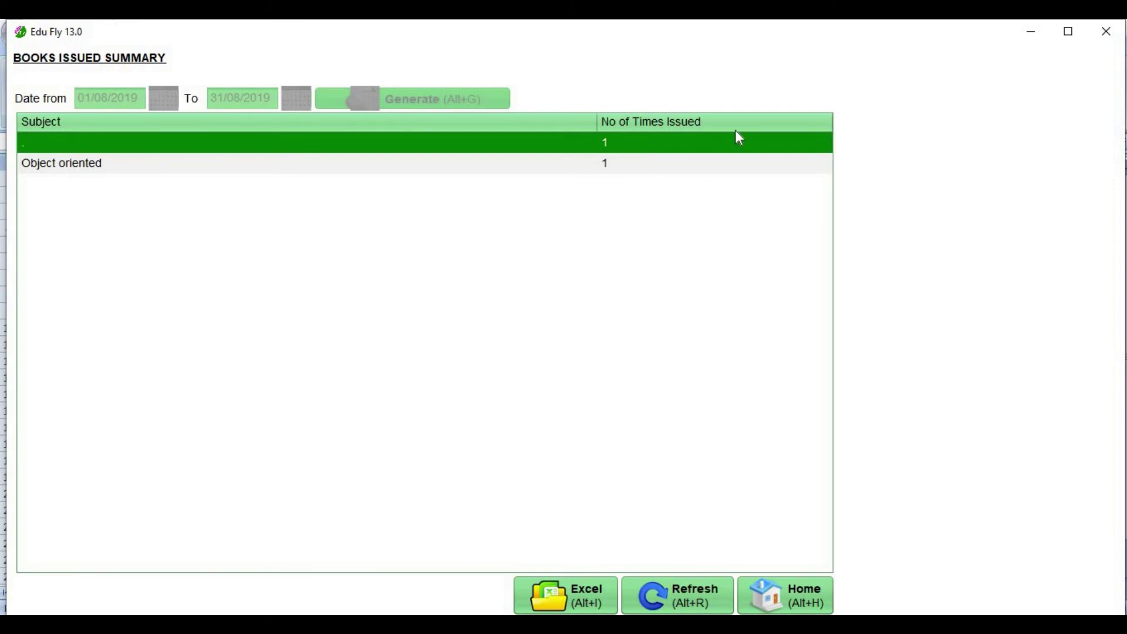
click(791, 601)
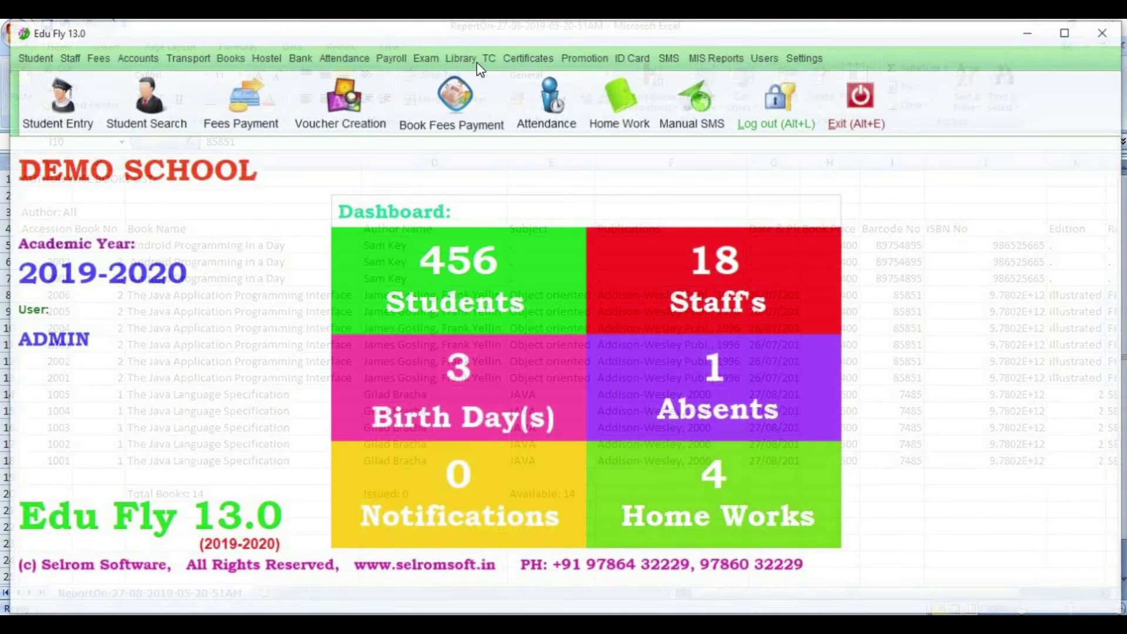
Generate the Subject Wise Stock Summary report and return to the dashboard.
click(470, 57)
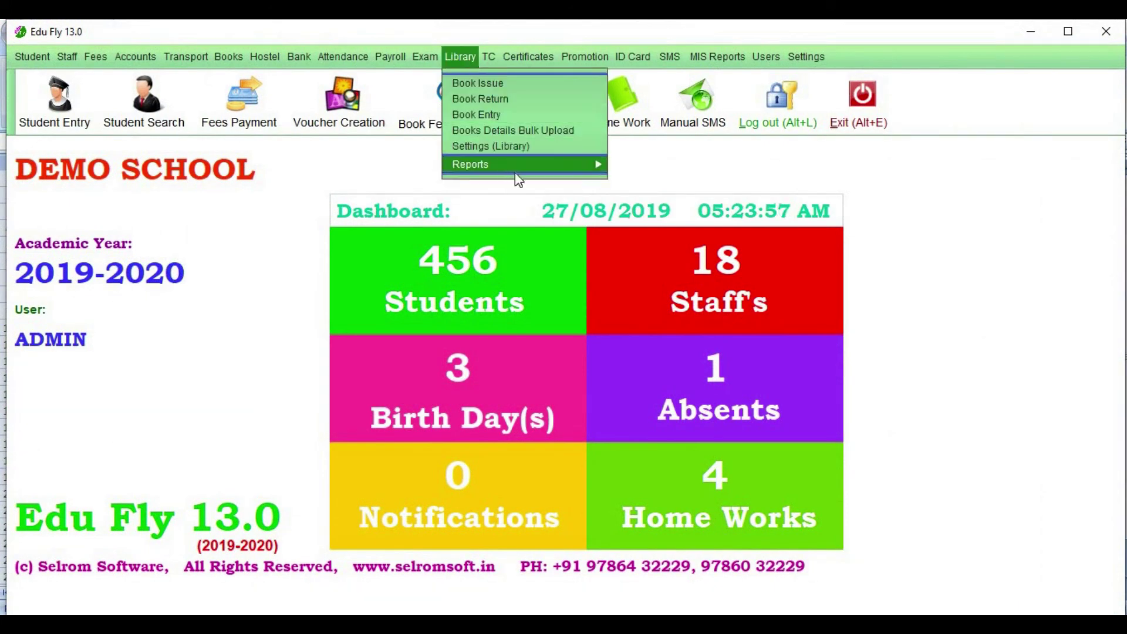
mouse_move(515, 168)
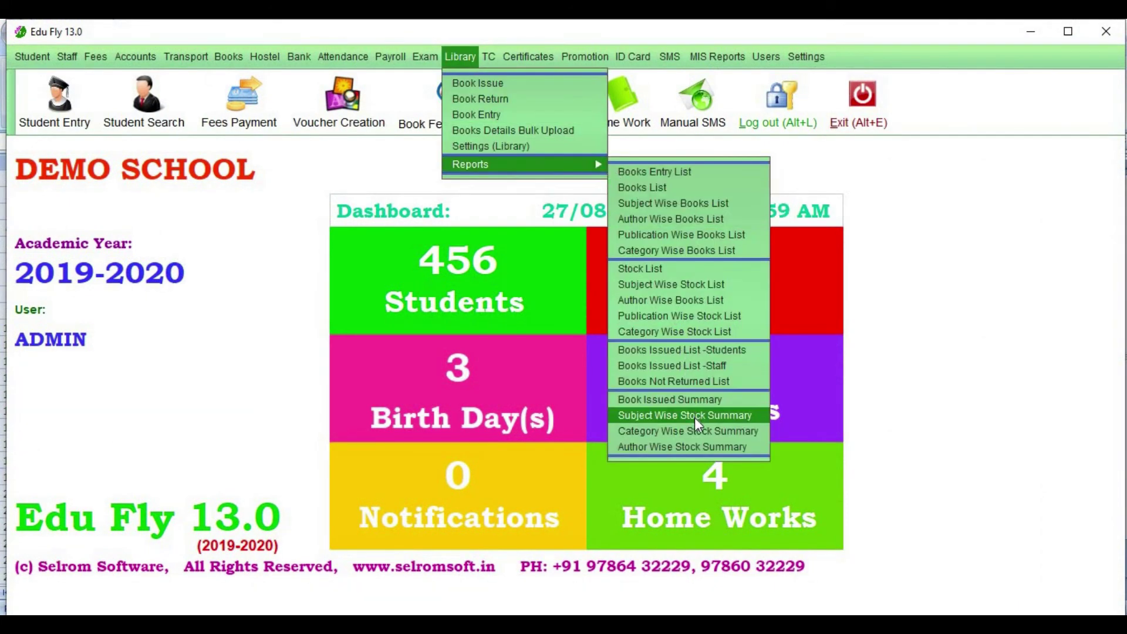
click(695, 417)
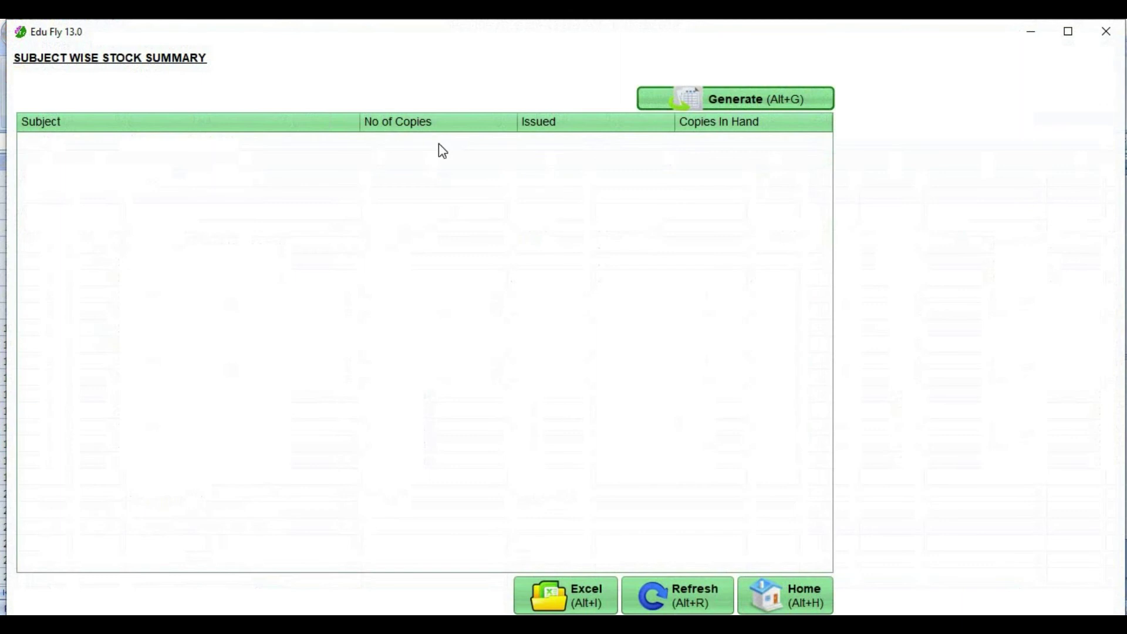
click(763, 99)
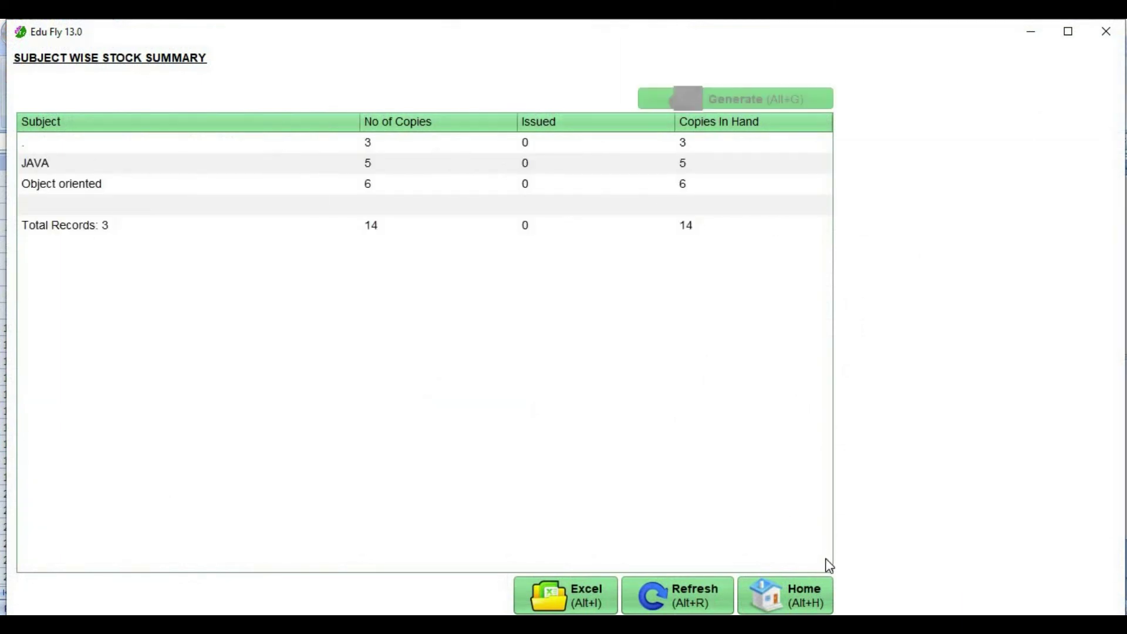
click(796, 605)
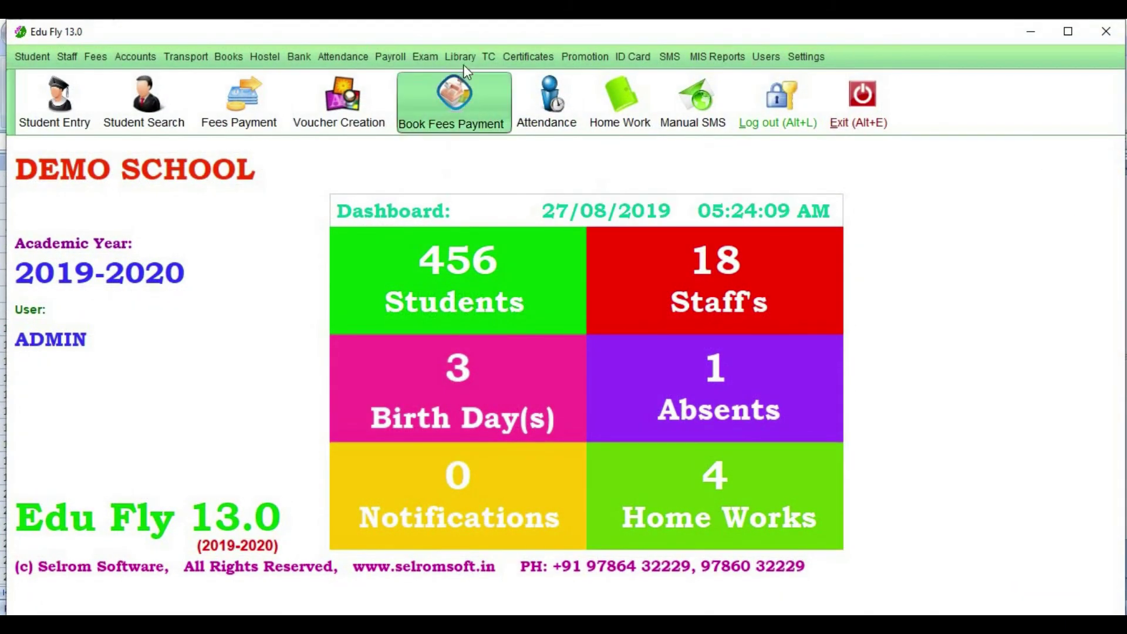
Open the Category Wise Stock Summary report from the library reports and generate it.
click(462, 58)
mouse_move(528, 165)
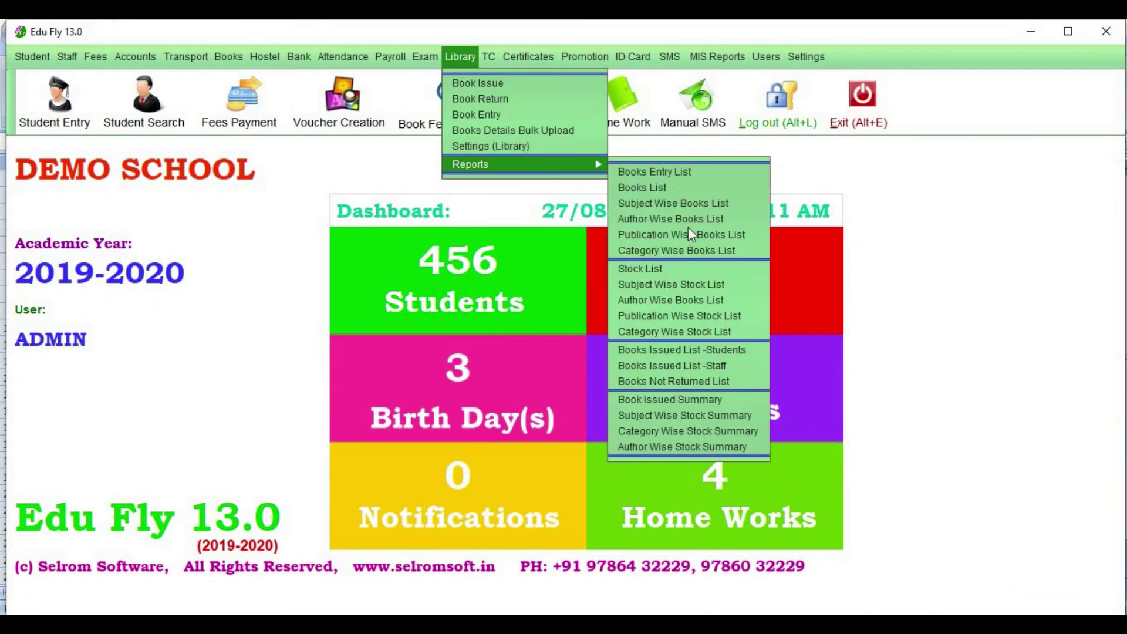
click(713, 430)
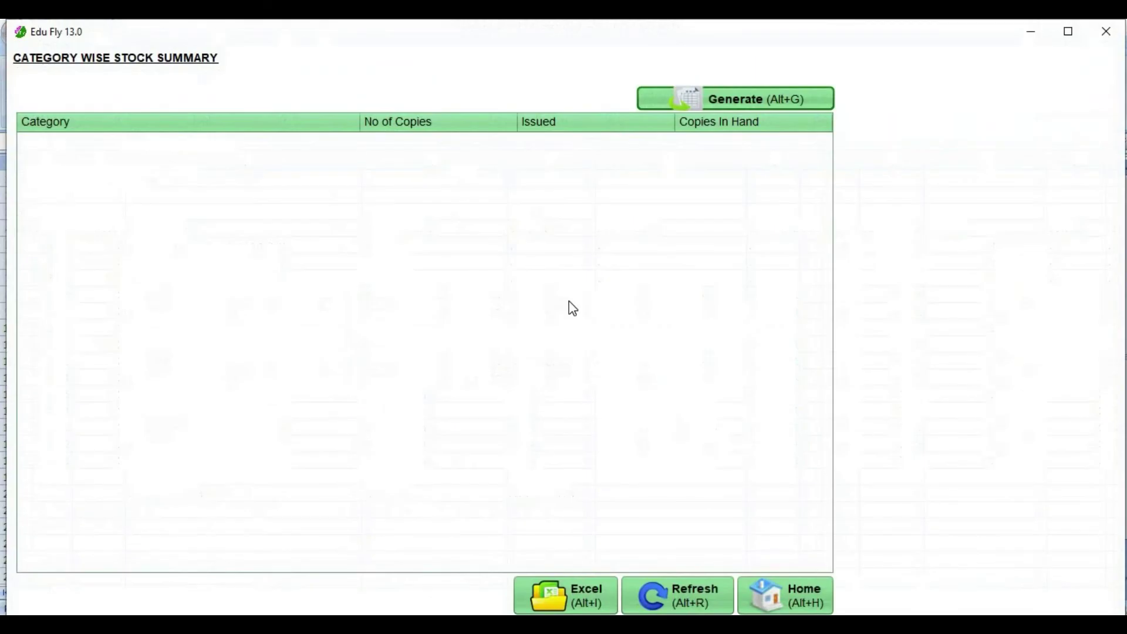
click(734, 97)
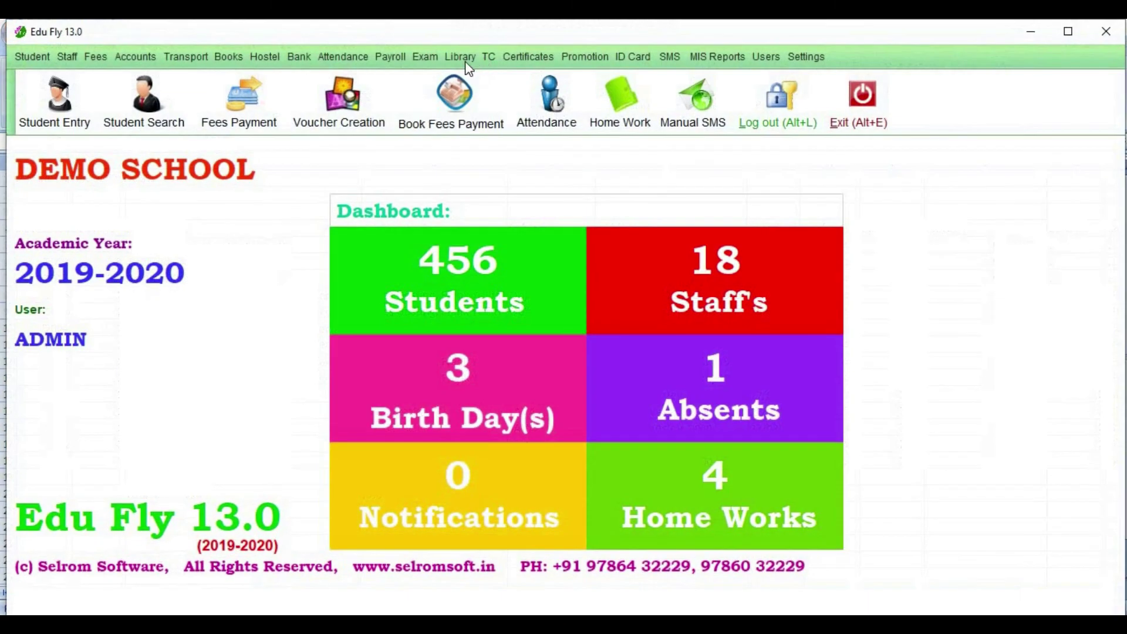
Open the Author Wise Stock Summary report from the library reports and generate it.
click(466, 60)
mouse_move(503, 165)
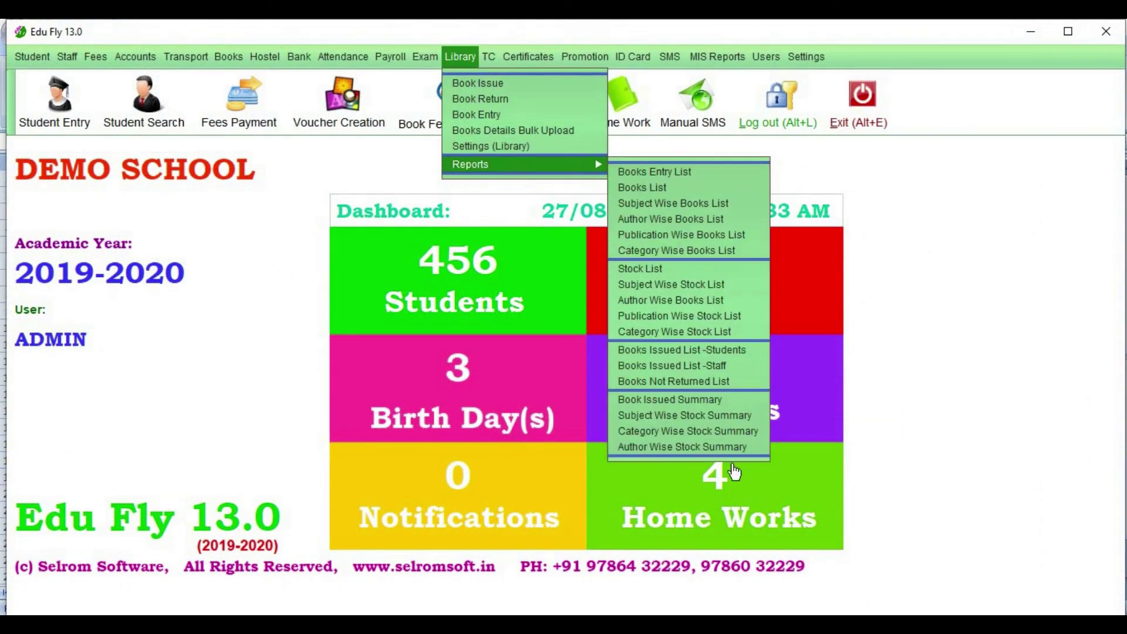
click(709, 448)
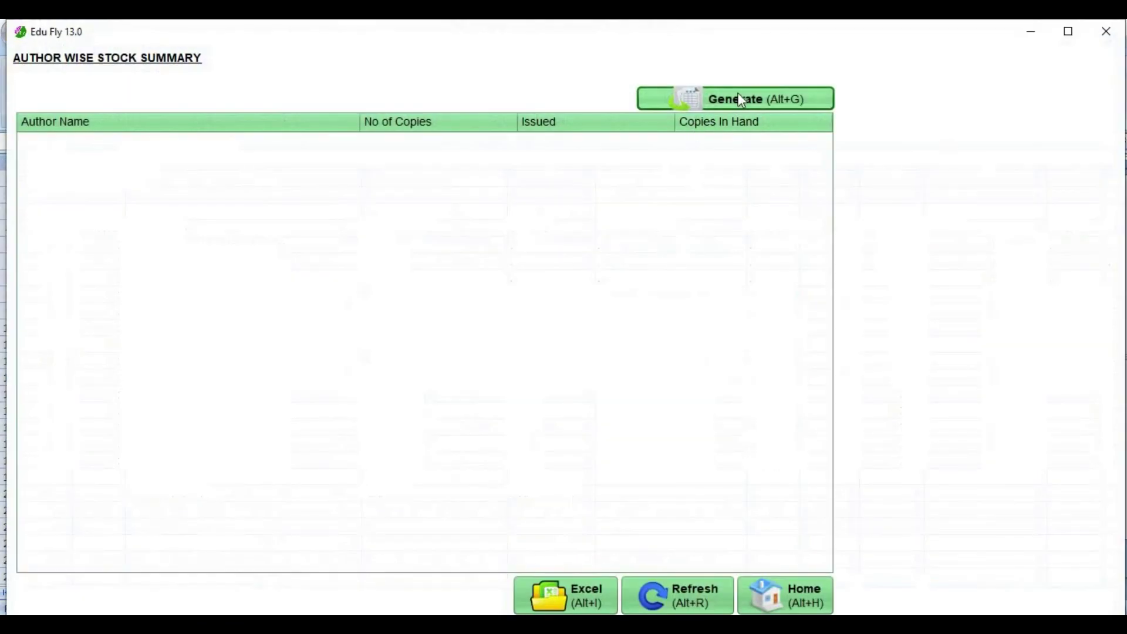
click(741, 99)
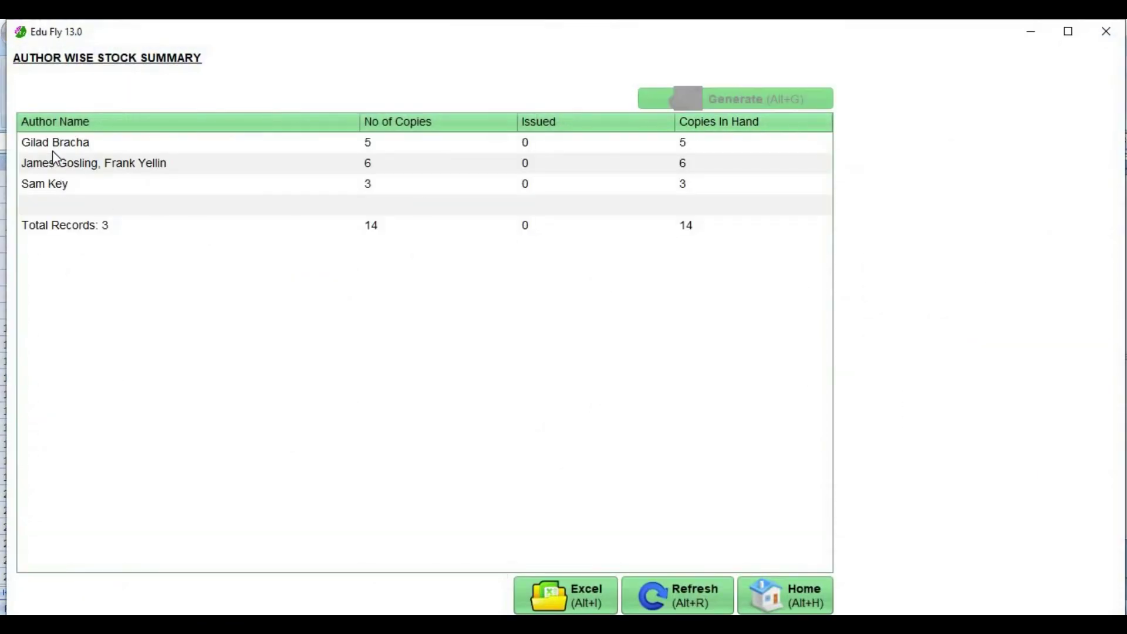